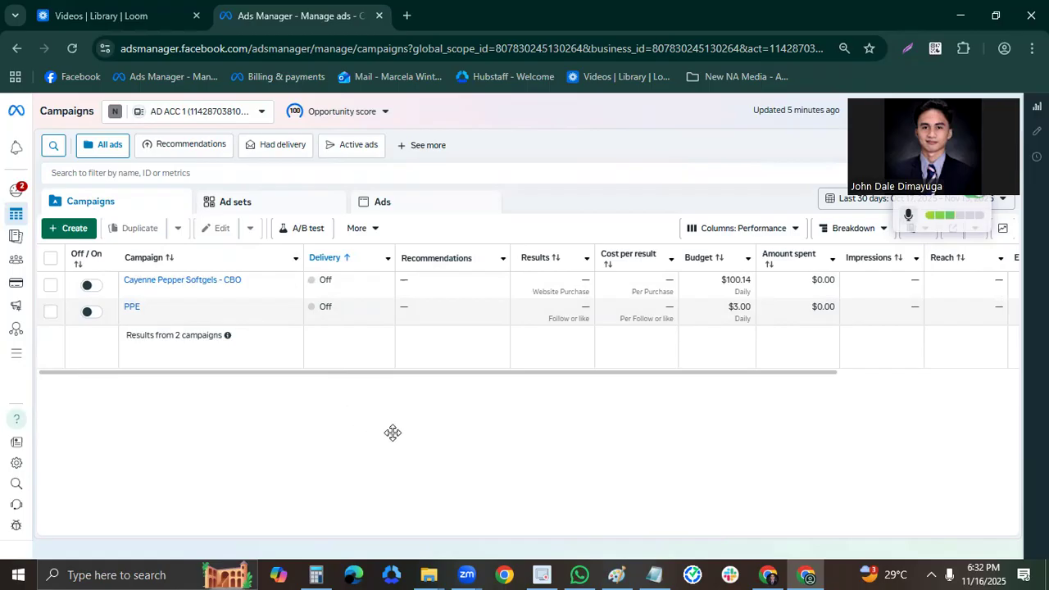
pyautogui.click(403, 201)
pyautogui.click(123, 204)
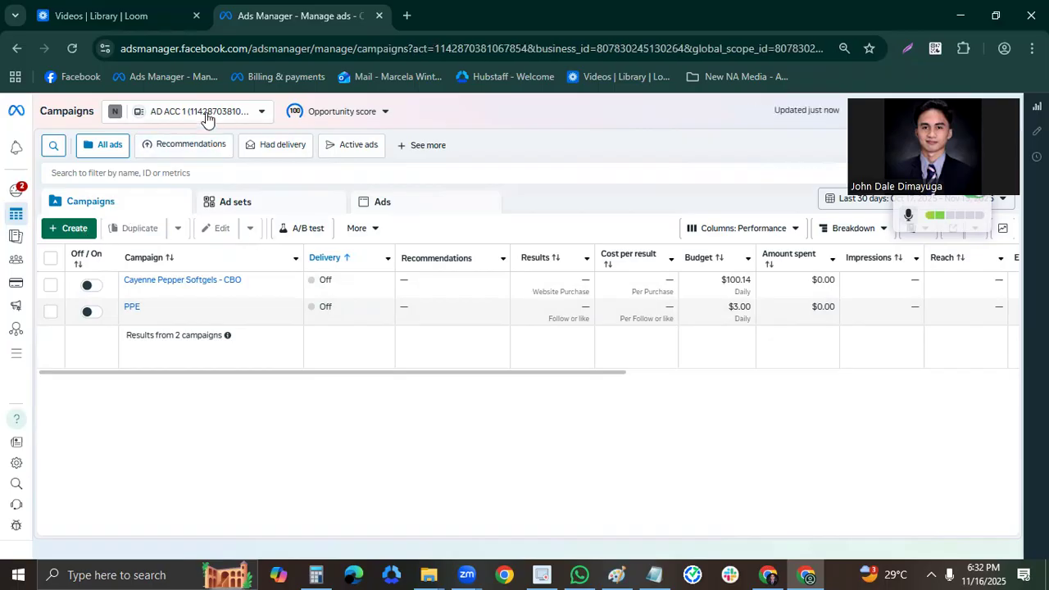
pyautogui.click(236, 121)
pyautogui.click(233, 117)
# Create a new campaign with the Auction buying type and the Sales objective.
pyautogui.click(69, 230)
pyautogui.moveTo(450, 391)
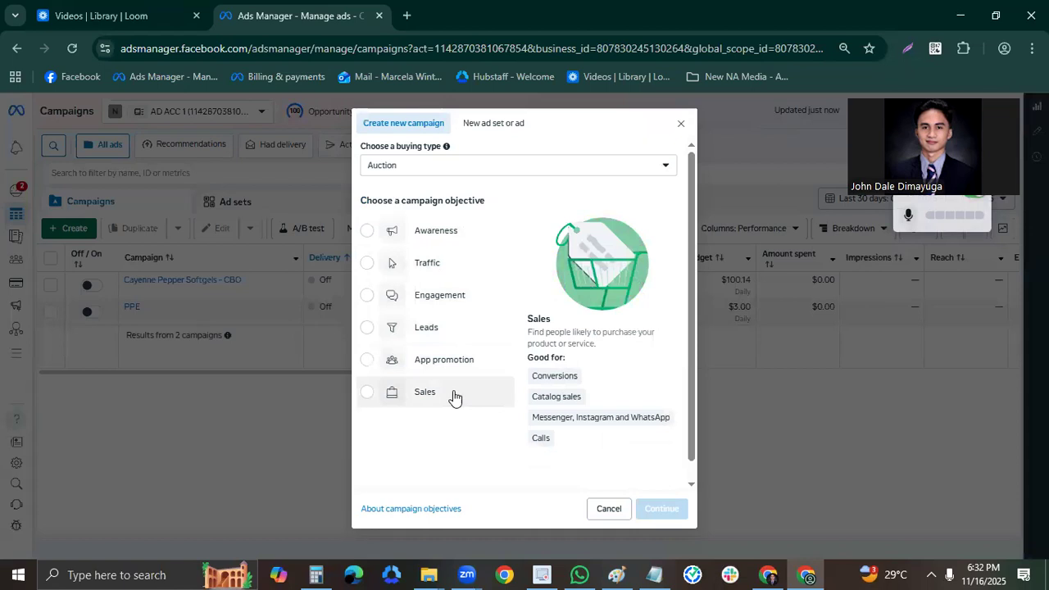
pyautogui.click(457, 399)
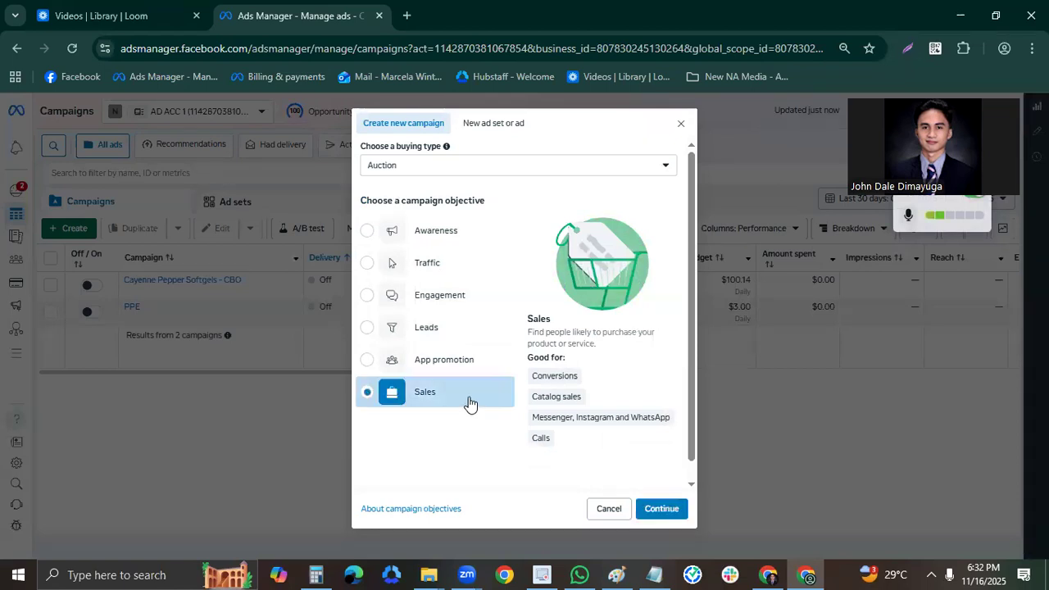
pyautogui.click(664, 508)
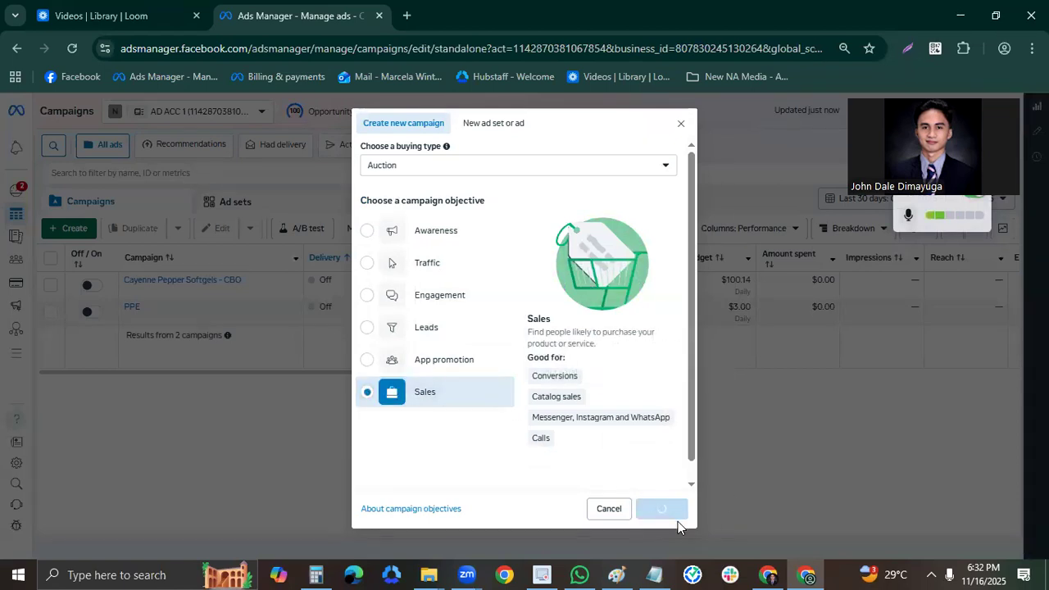
# Copy the campaign name from the Notepad notes and rename the new campaign "CBO | Purchase | MagiaCoffee | TOF | V1 | 11-16-2025".
pyautogui.click(658, 574)
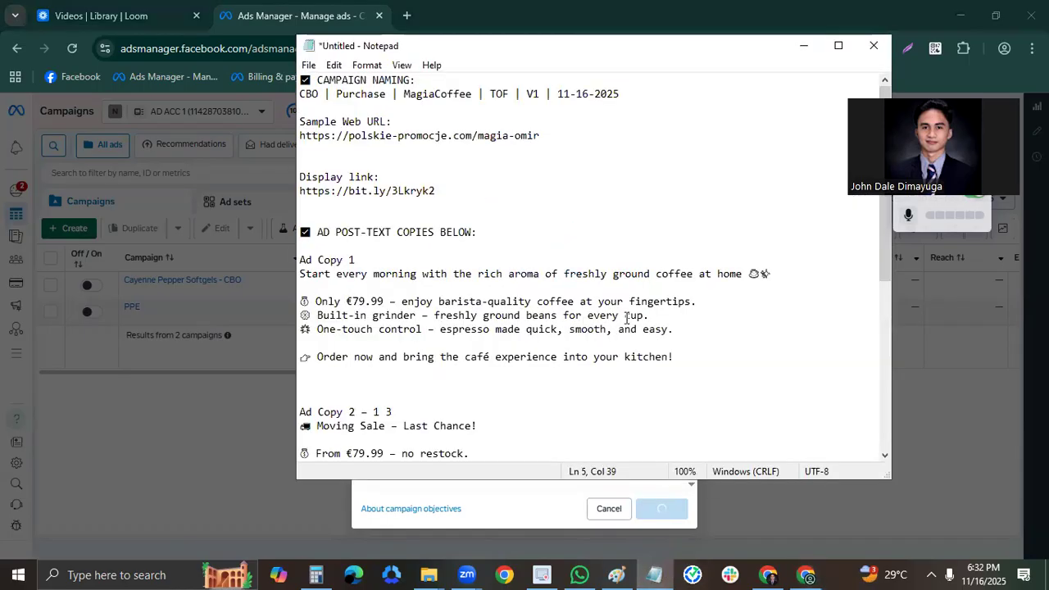
pyautogui.scroll(-1, 894, 315)
pyautogui.moveTo(894, 309); pyautogui.dragTo(846, 199)
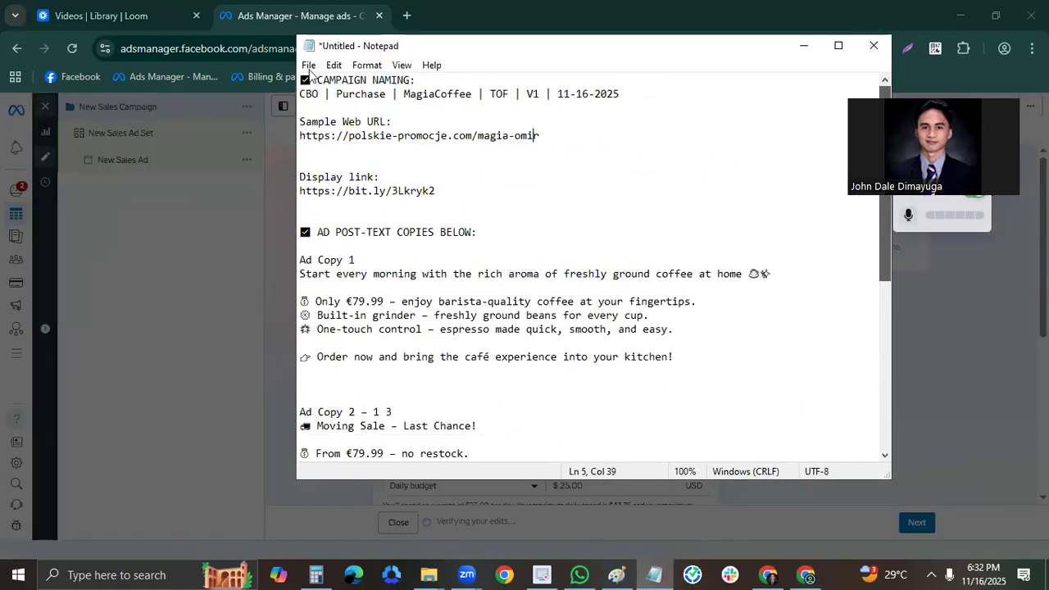
pyautogui.moveTo(634, 94); pyautogui.dragTo(299, 93)
pyautogui.hotkey('ctrl', 'c')
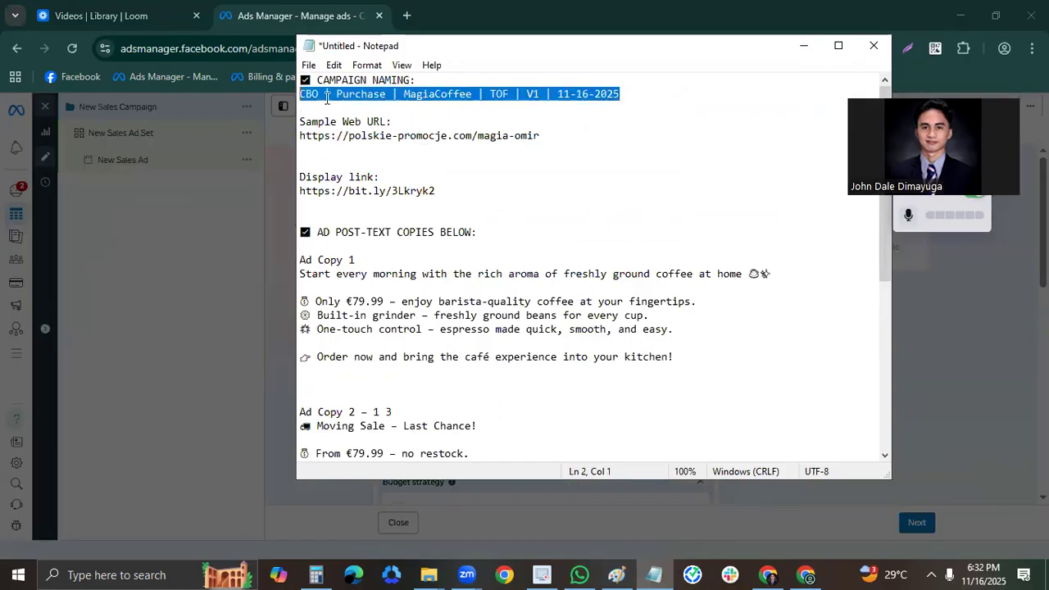
pyautogui.click(183, 106)
pyautogui.doubleClick(188, 108)
pyautogui.hotkey('ctrl', 'v')
pyautogui.click(226, 263)
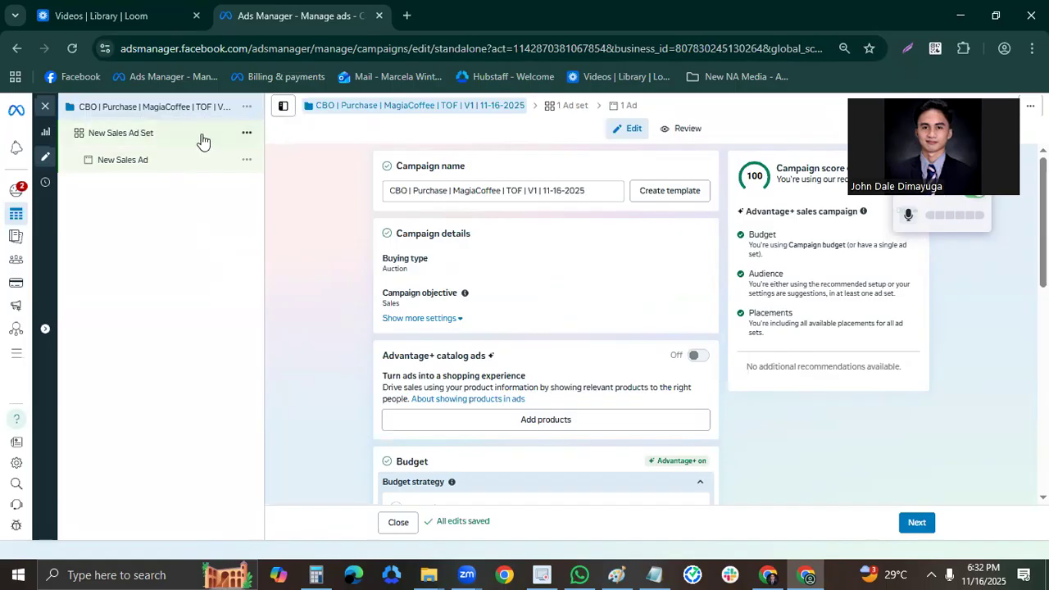
# Set the campaign's daily budget to $30.00 under the campaign budget strategy.
pyautogui.click(201, 139)
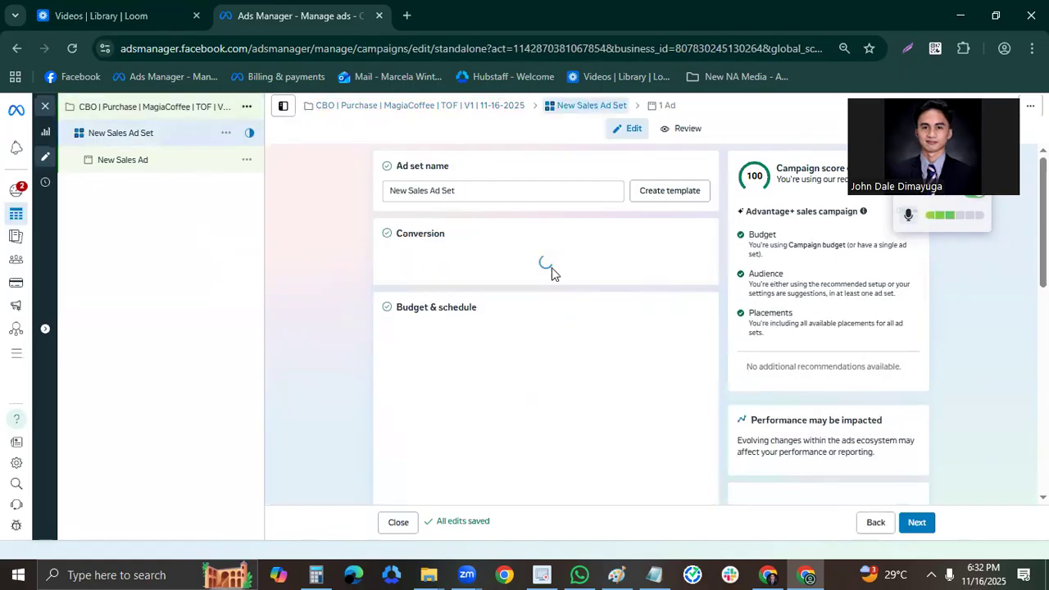
pyautogui.scroll(-1, 607, 317)
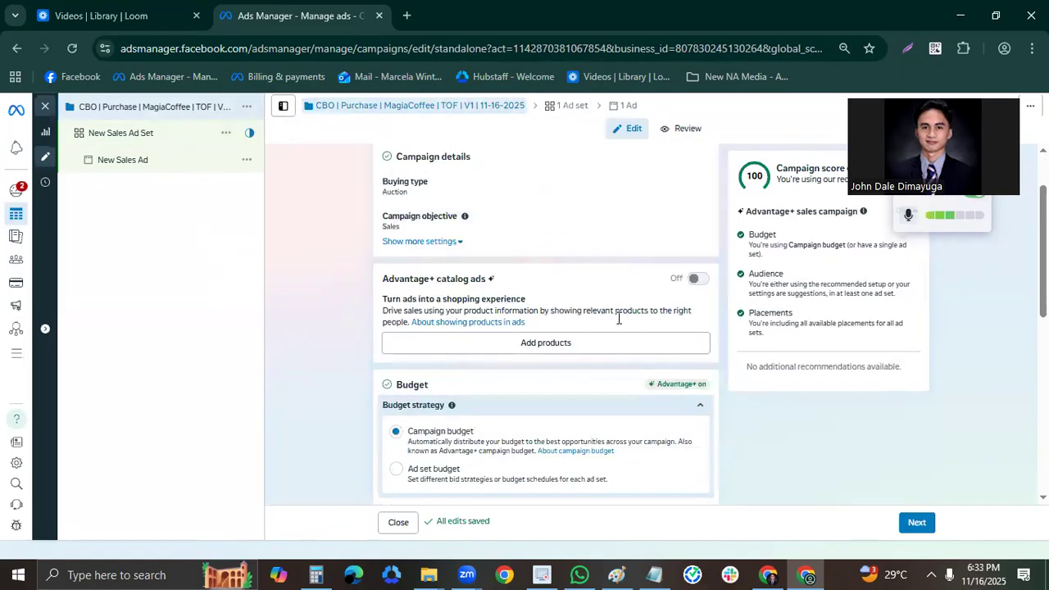
pyautogui.scroll(-2, 620, 310)
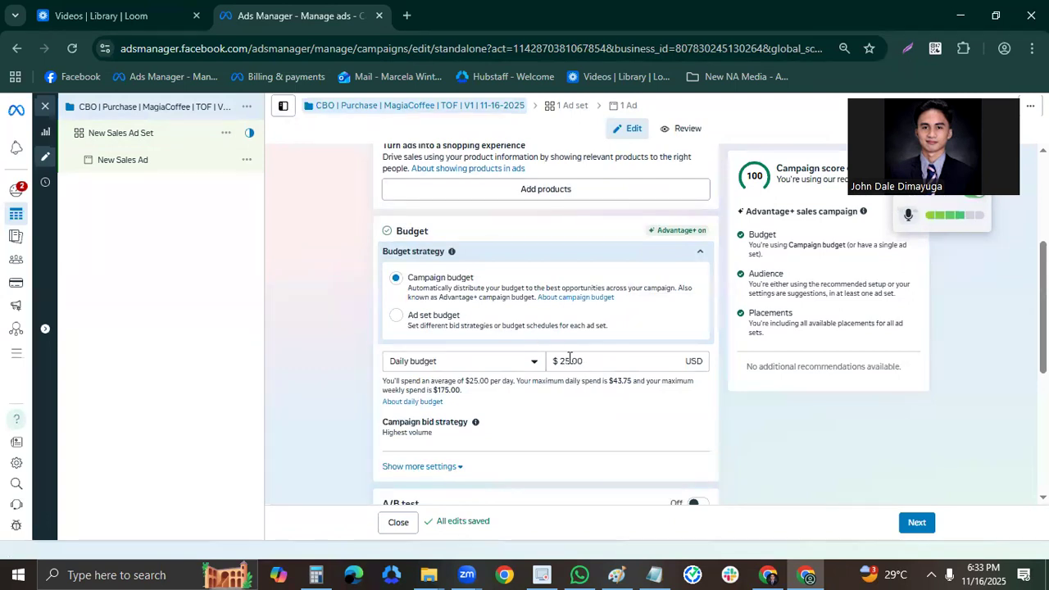
pyautogui.click(629, 365)
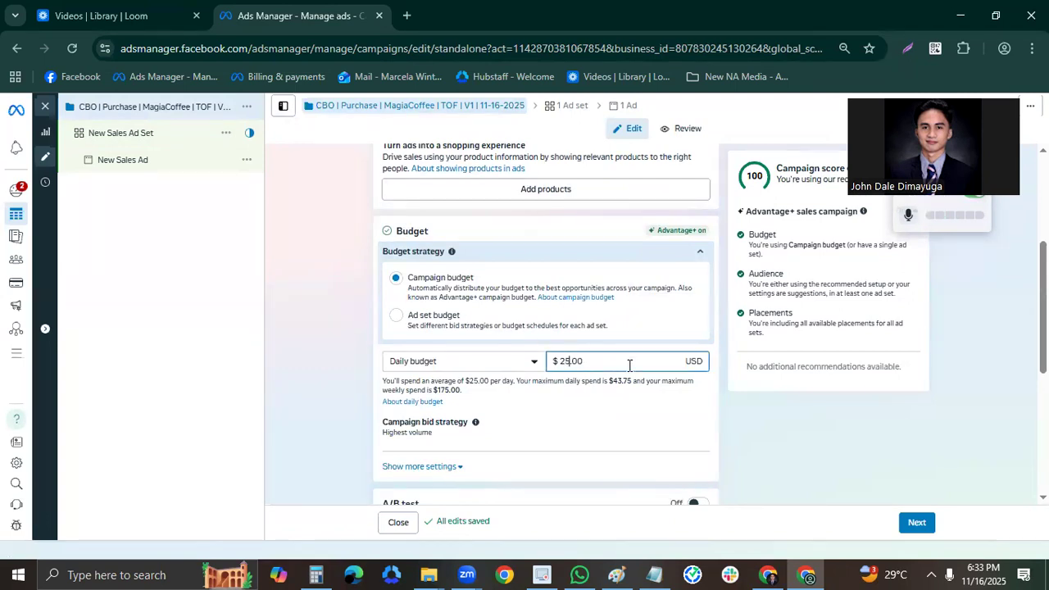
pyautogui.write('30')
pyautogui.click(353, 292)
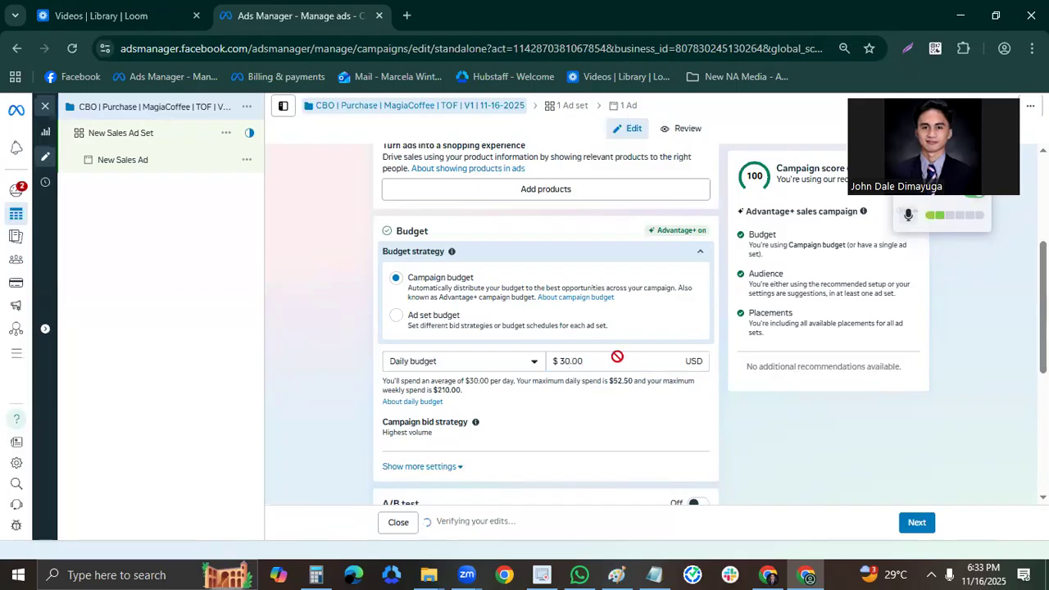
pyautogui.scroll(-3, 629, 358)
# Rename the new sales ad set "Broad" and set its conversion location to Website.
pyautogui.click(153, 139)
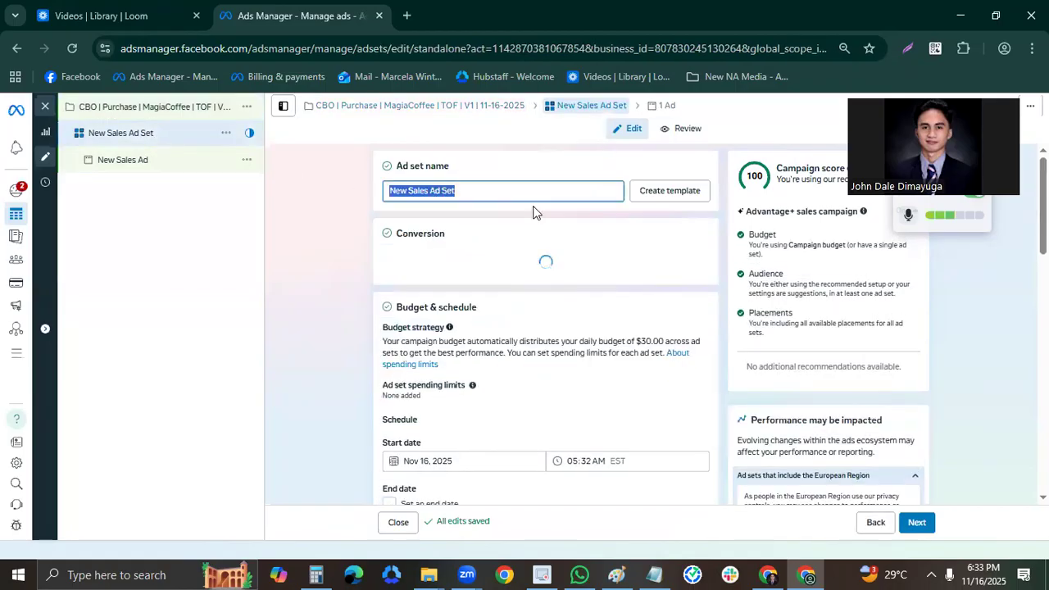
pyautogui.write('broad')
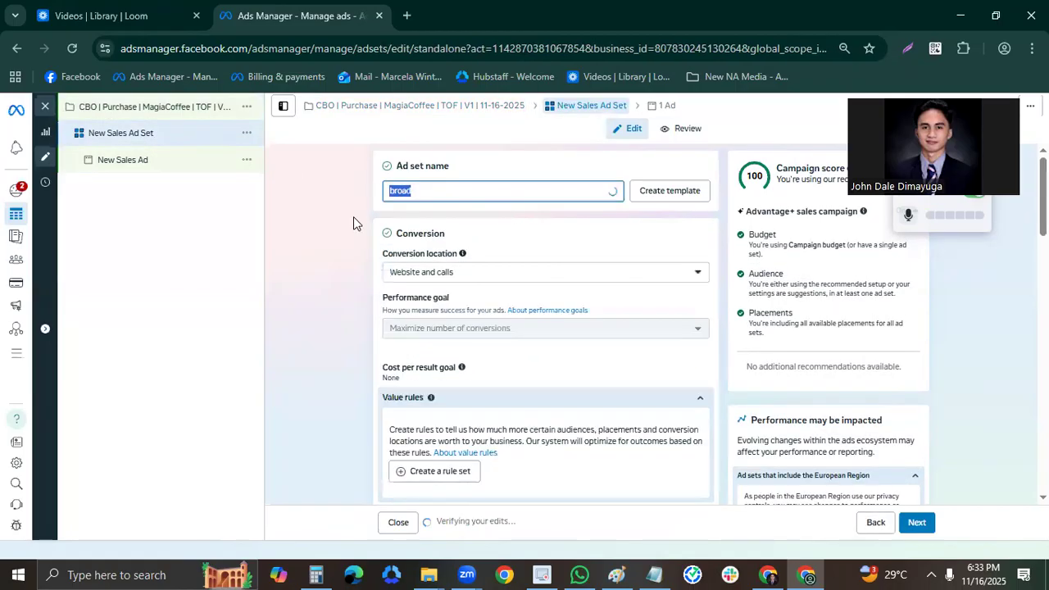
pyautogui.write('Broad')
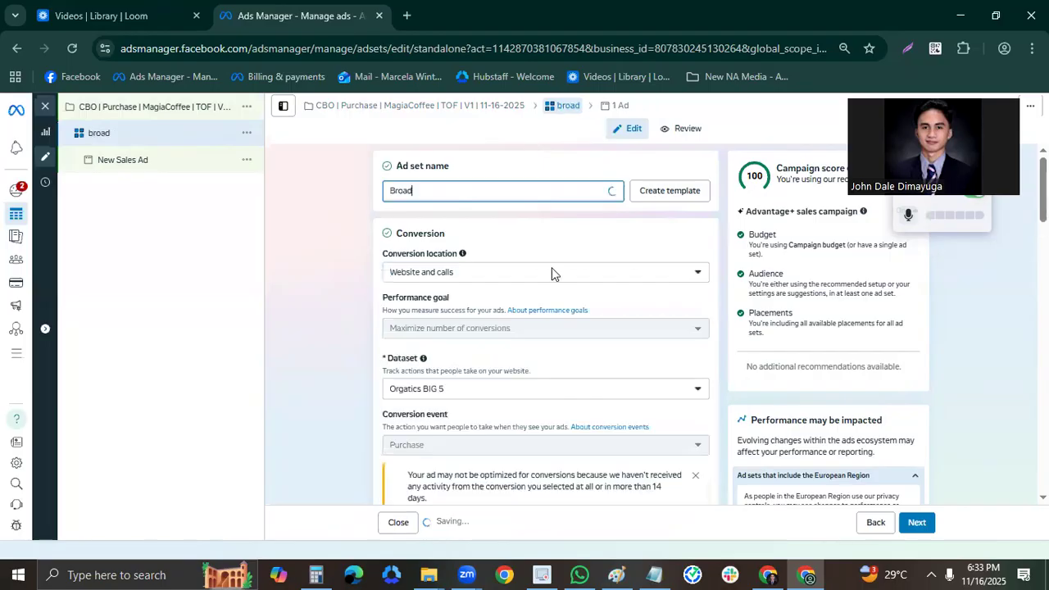
pyautogui.click(506, 280)
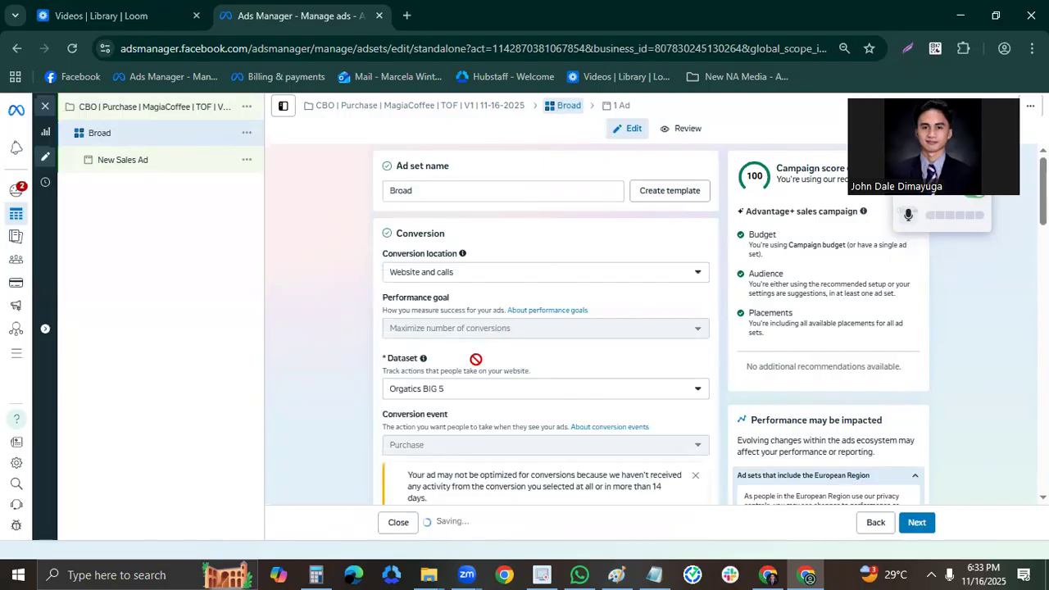
pyautogui.click(481, 420)
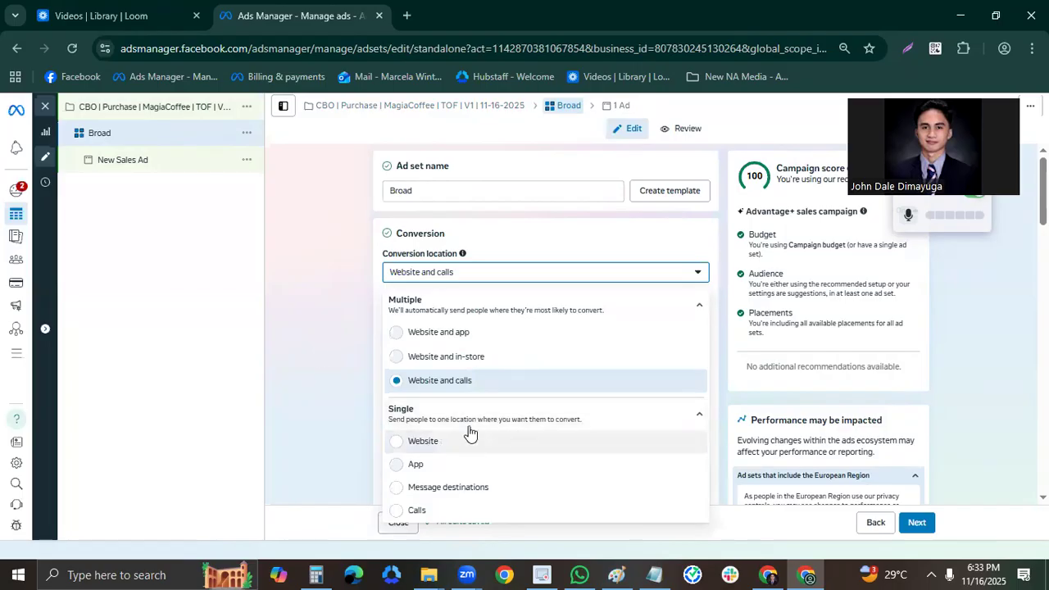
pyautogui.click(423, 441)
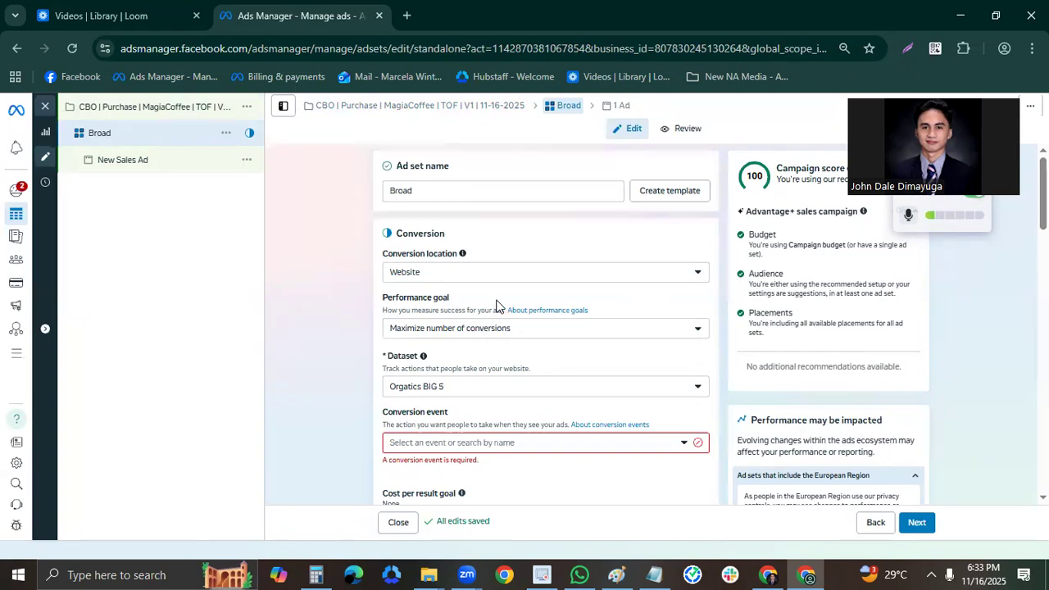
# Select the Orgatics BIG 5 dataset for tracking the ad set's website conversions.
pyautogui.click(545, 389)
pyautogui.scroll(-1, 509, 302)
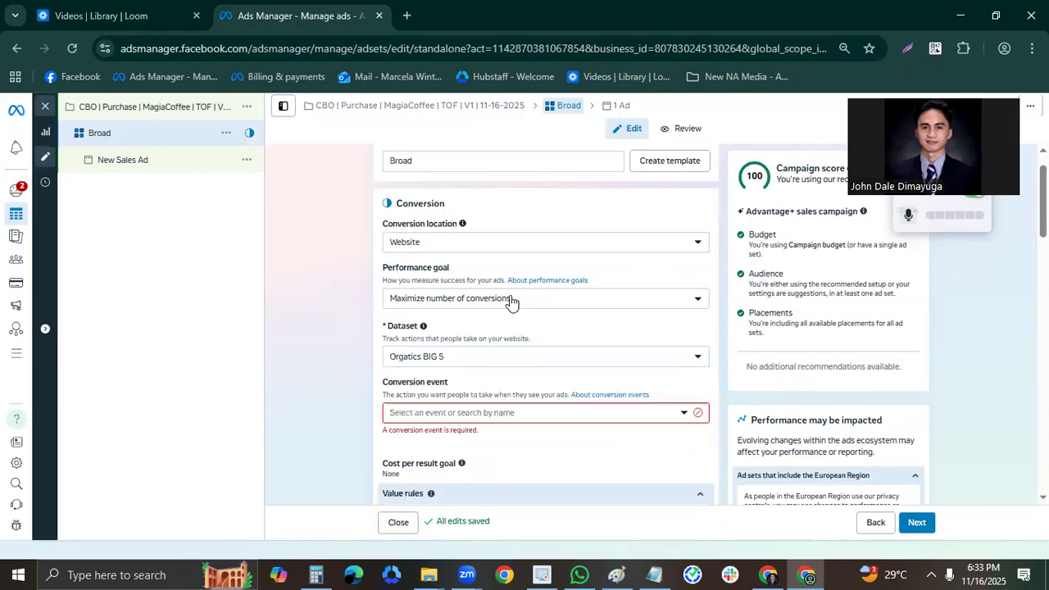
pyautogui.scroll(-1, 510, 301)
pyautogui.click(496, 310)
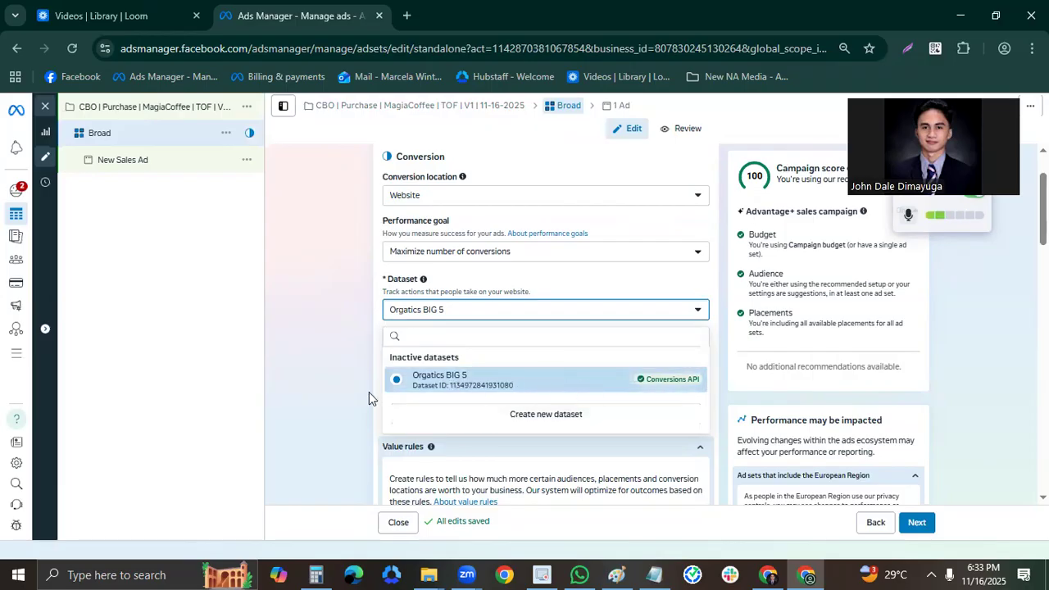
pyautogui.click(498, 381)
# Set the ad set's conversion event to Purchase.
pyautogui.scroll(-2, 512, 331)
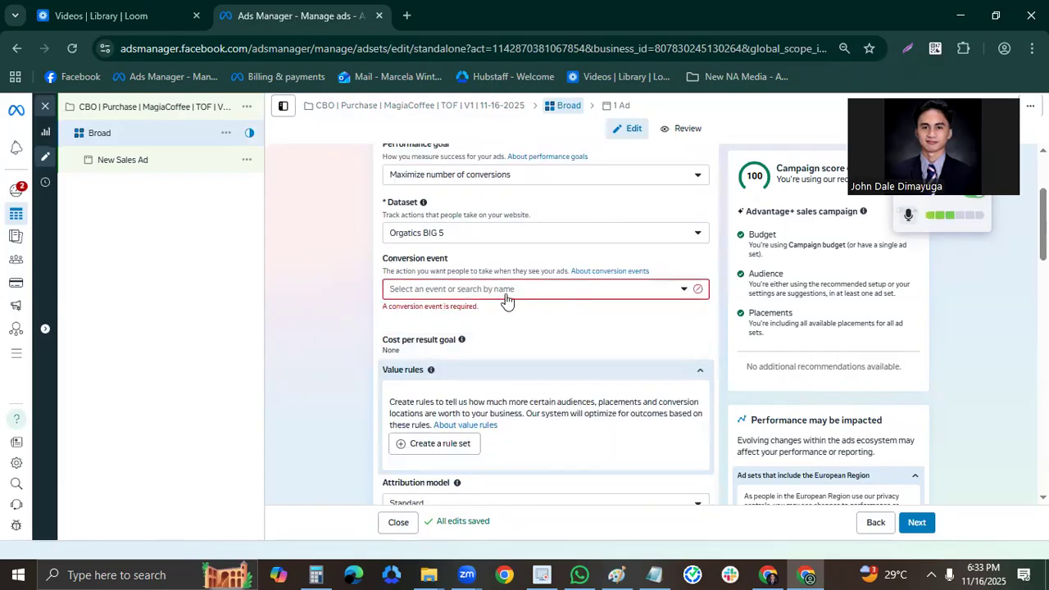
pyautogui.click(504, 297)
pyautogui.scroll(-2, 544, 397)
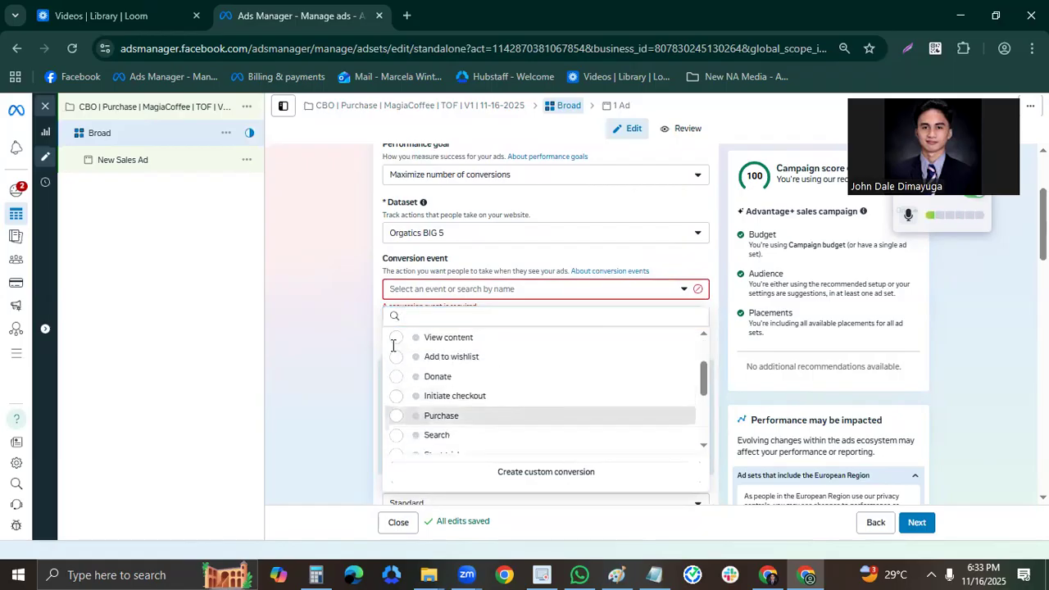
pyautogui.click(476, 414)
# Set the ad set's schedule start time to 10:00 AM on Nov 16, 2025.
pyautogui.scroll(-3, 565, 377)
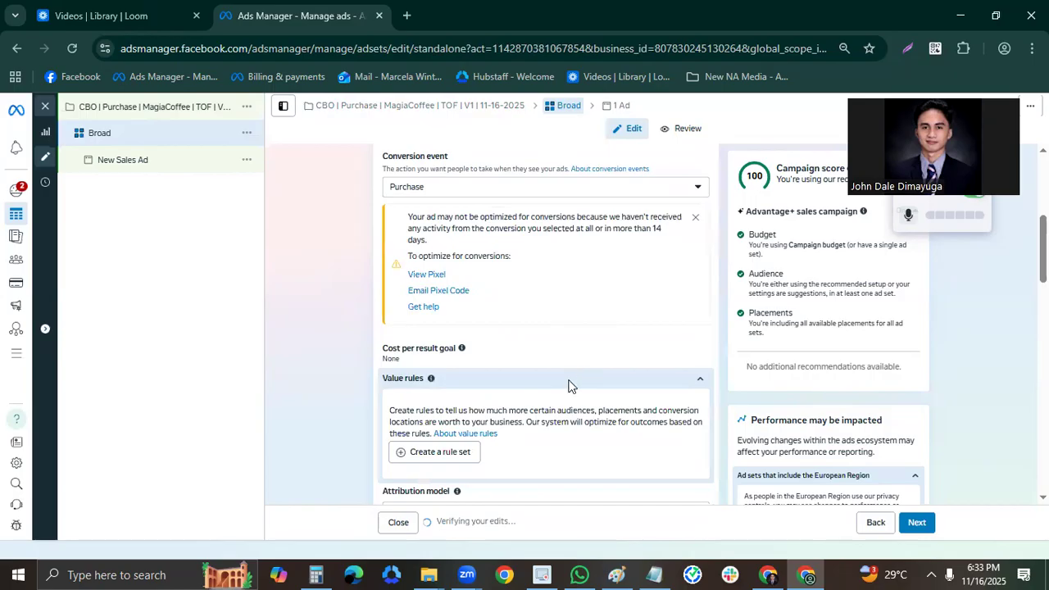
pyautogui.scroll(-4, 549, 368)
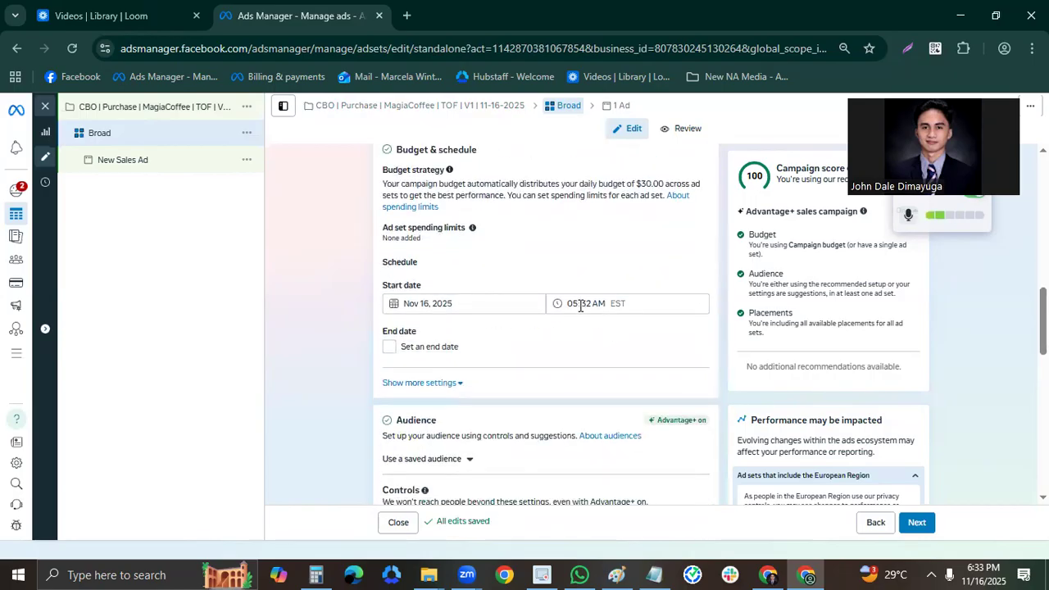
pyautogui.click(579, 304)
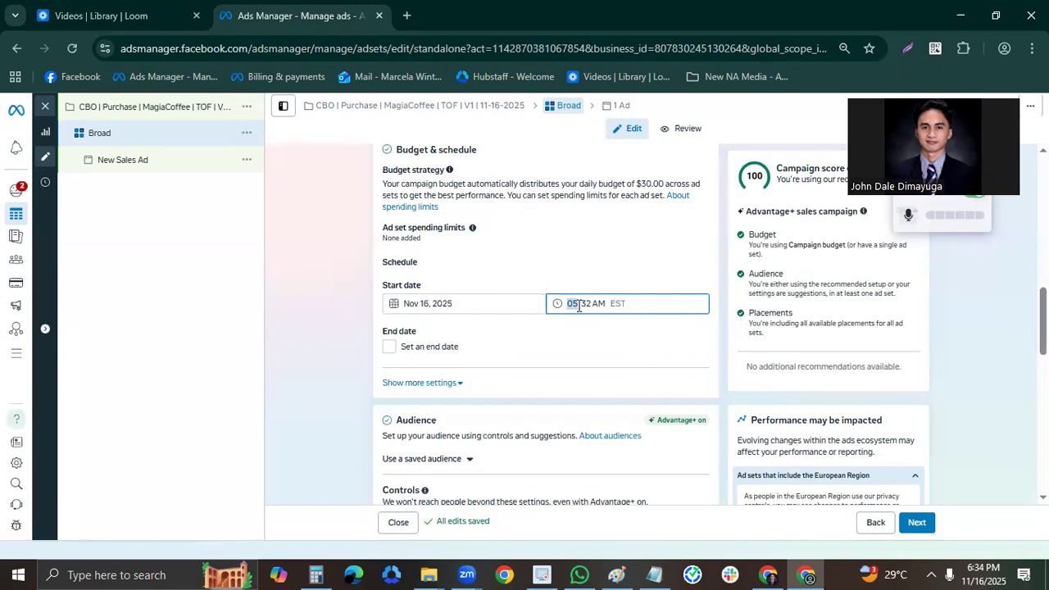
pyautogui.press('Tab')
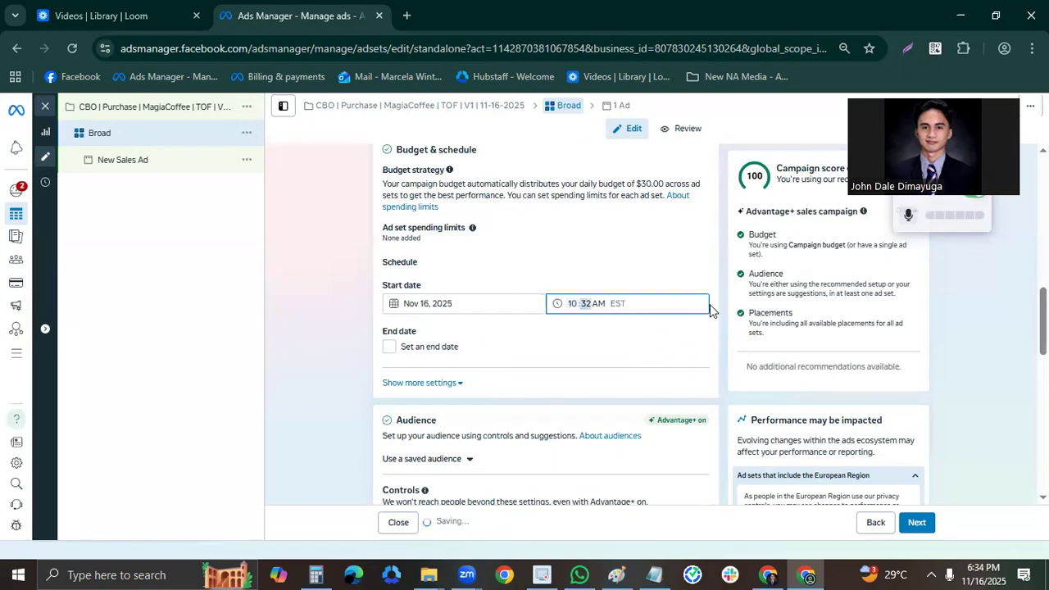
pyautogui.click(513, 328)
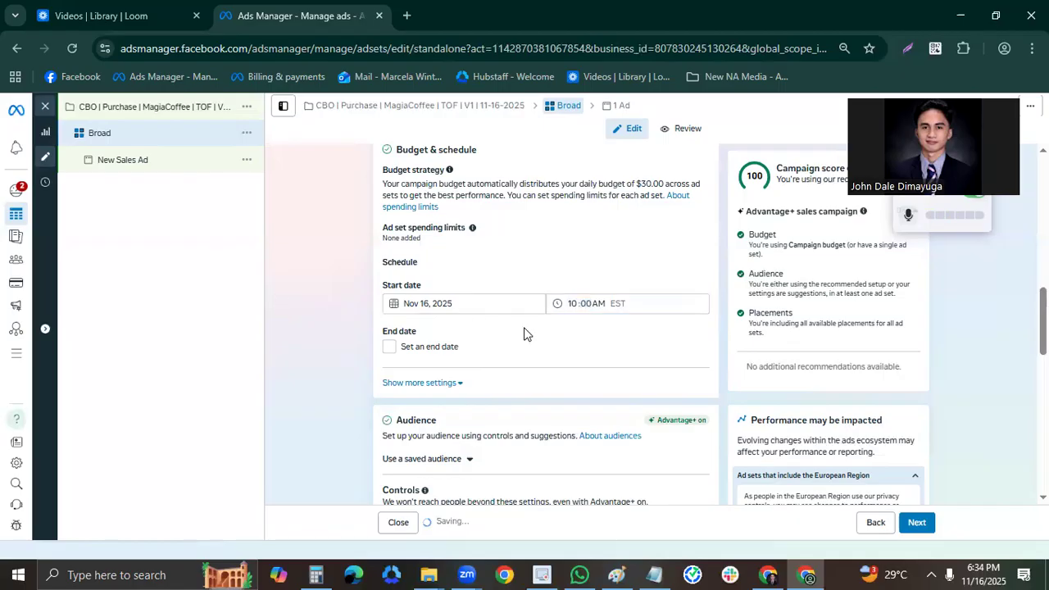
# Add the state of California, United States, to the ad set's included audience locations.
pyautogui.scroll(-1, 528, 340)
pyautogui.click(456, 310)
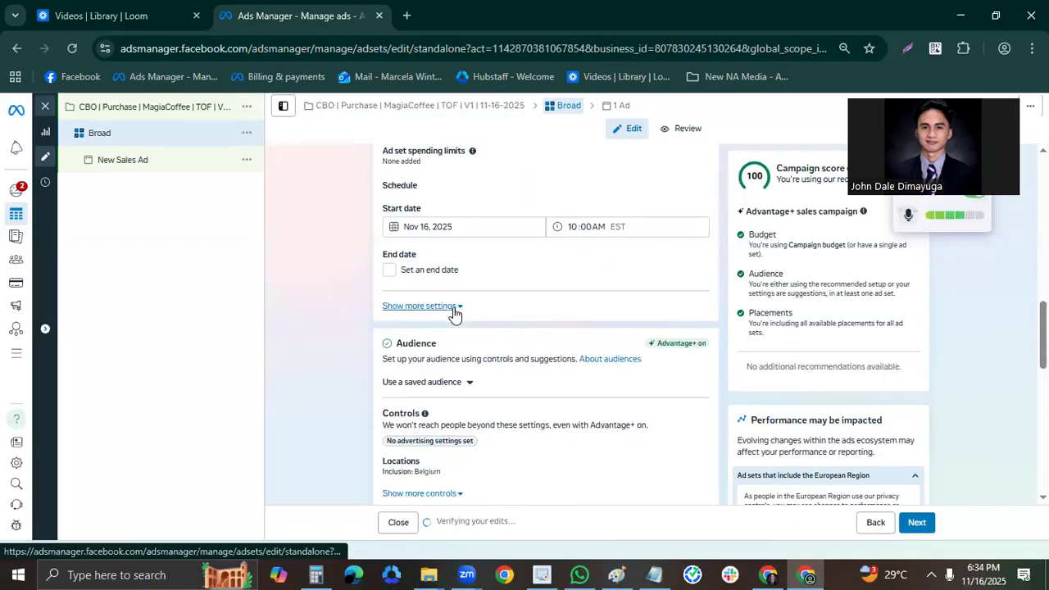
pyautogui.scroll(-3, 583, 367)
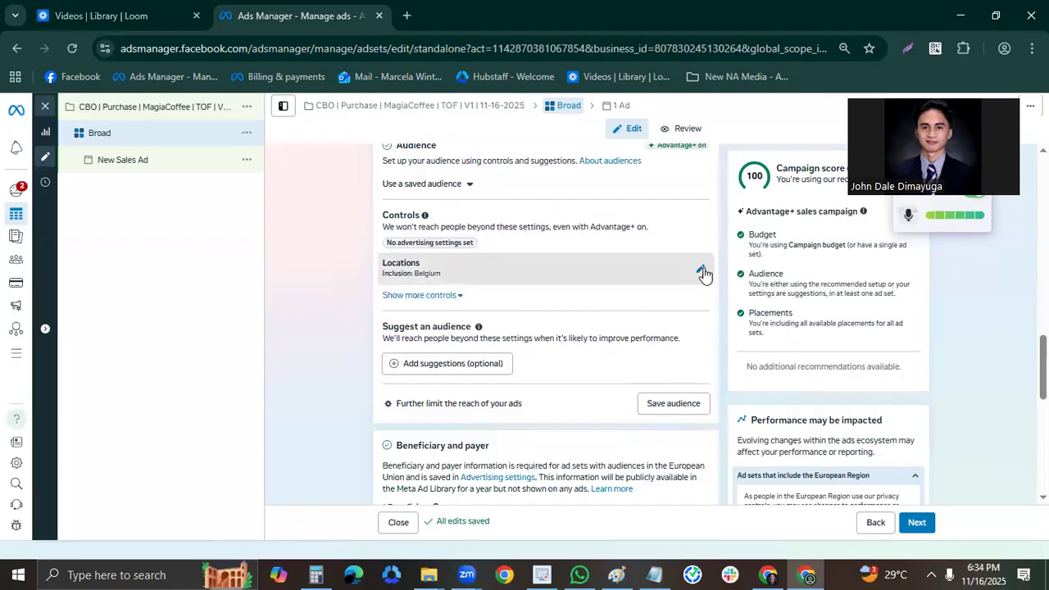
pyautogui.click(700, 271)
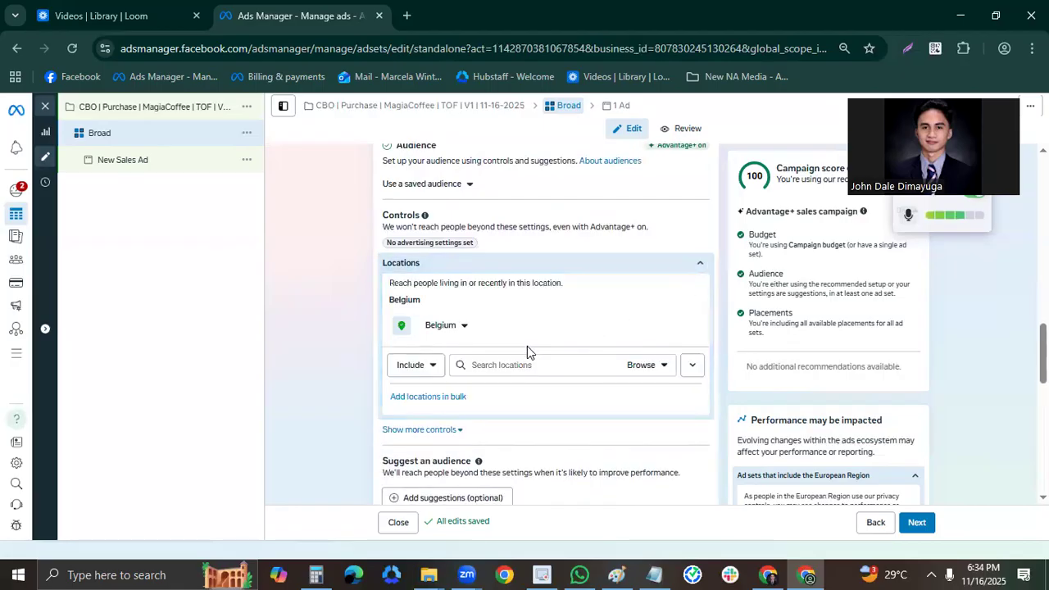
pyautogui.moveTo(687, 341)
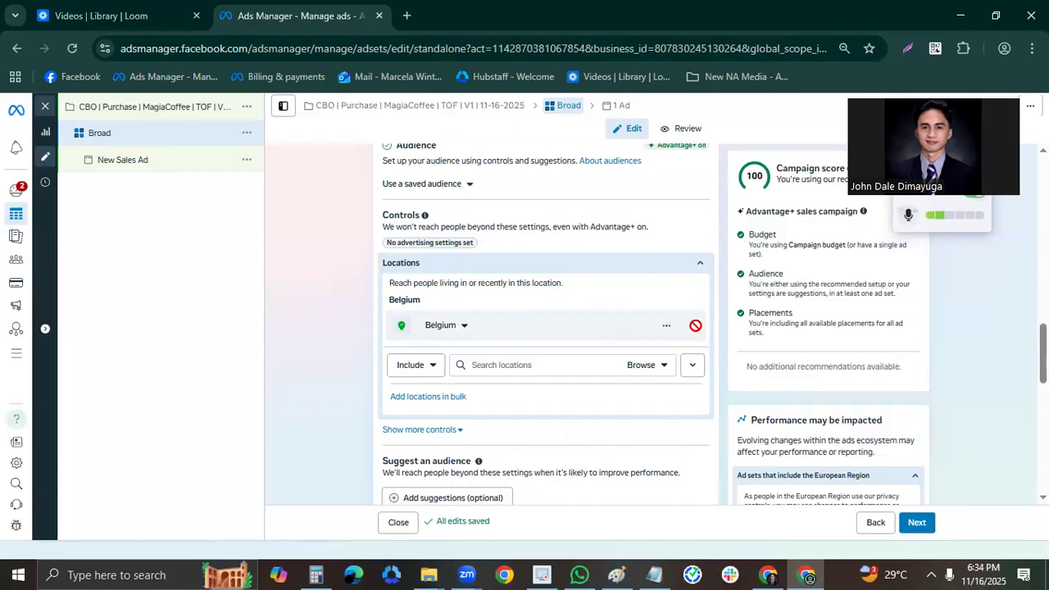
pyautogui.click(537, 365)
pyautogui.write('United S')
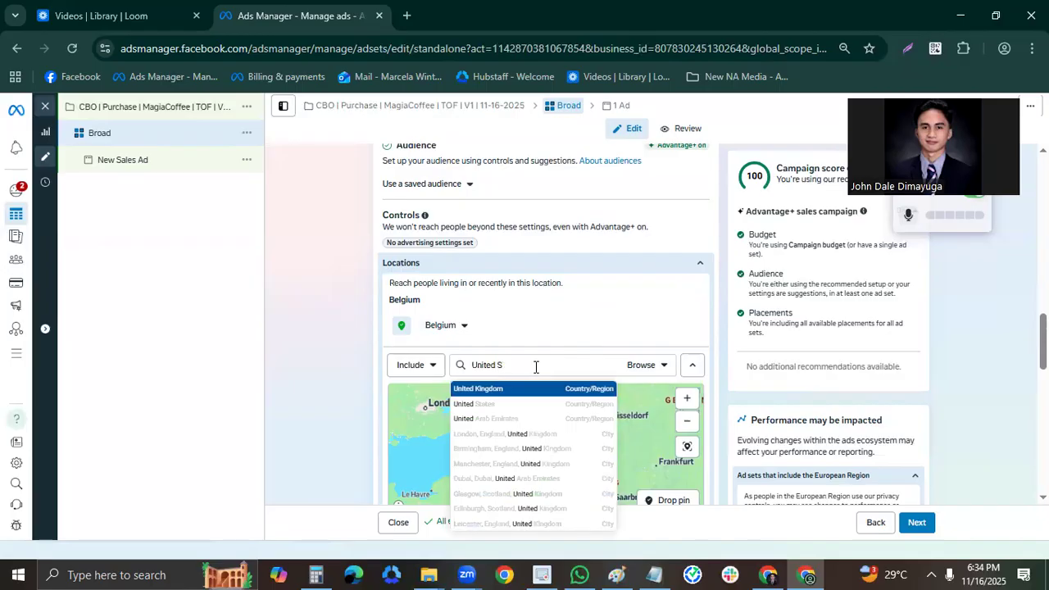
pyautogui.hotkey('ctrl', 'a')
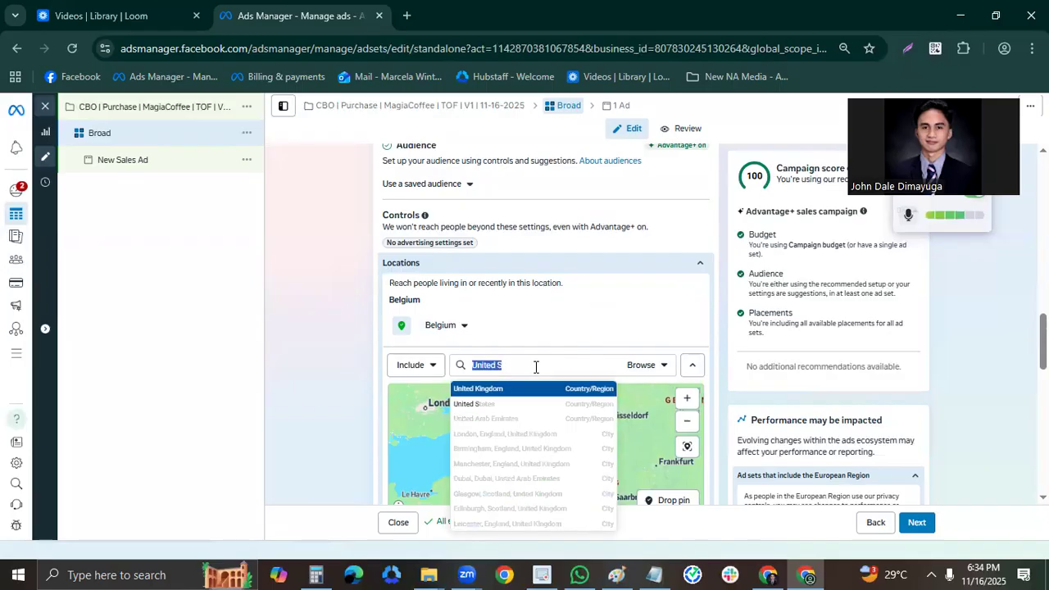
pyautogui.write('Cali')
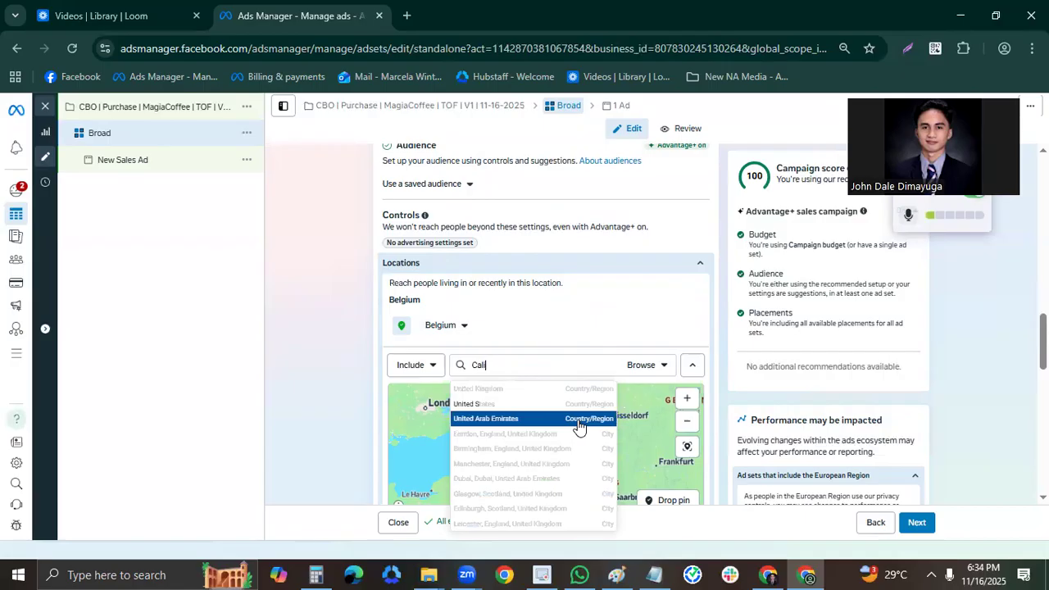
pyautogui.write('fornia')
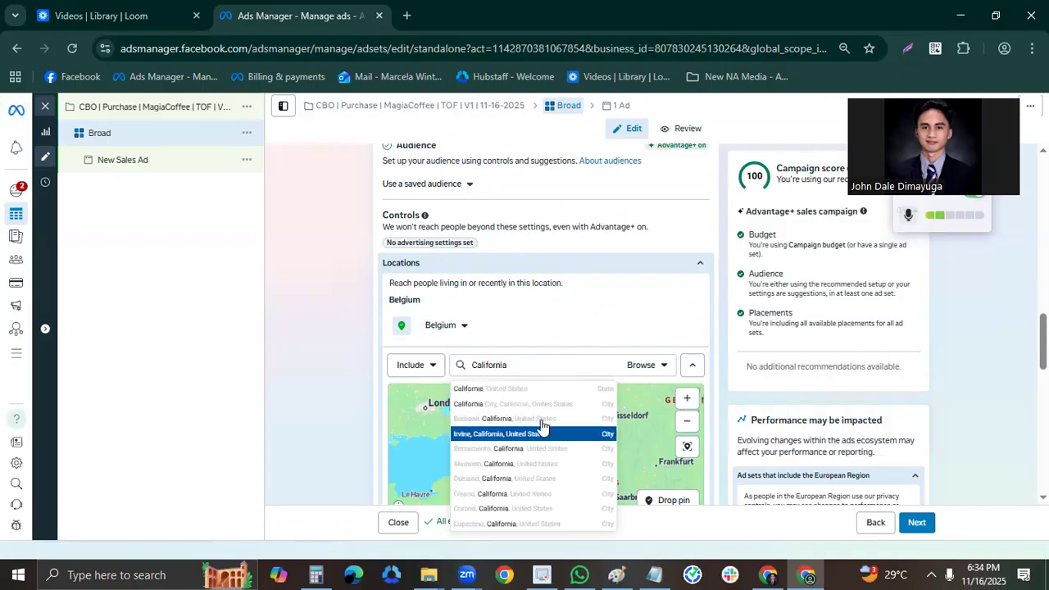
pyautogui.press('Return')
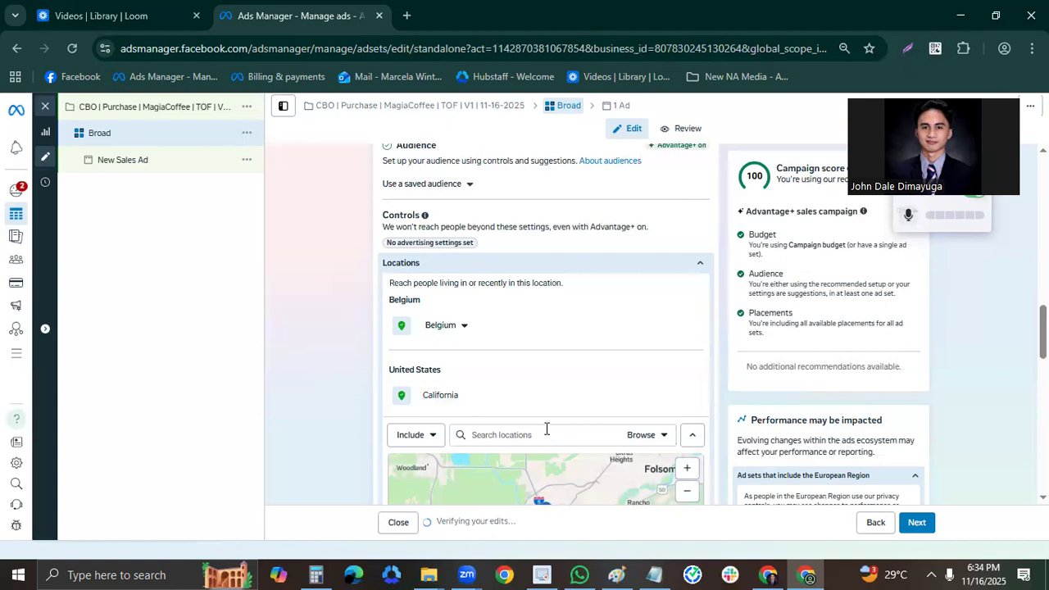
# Include the states of Washington and New York in the audience locations and remove Belgium.
pyautogui.write('Washington')
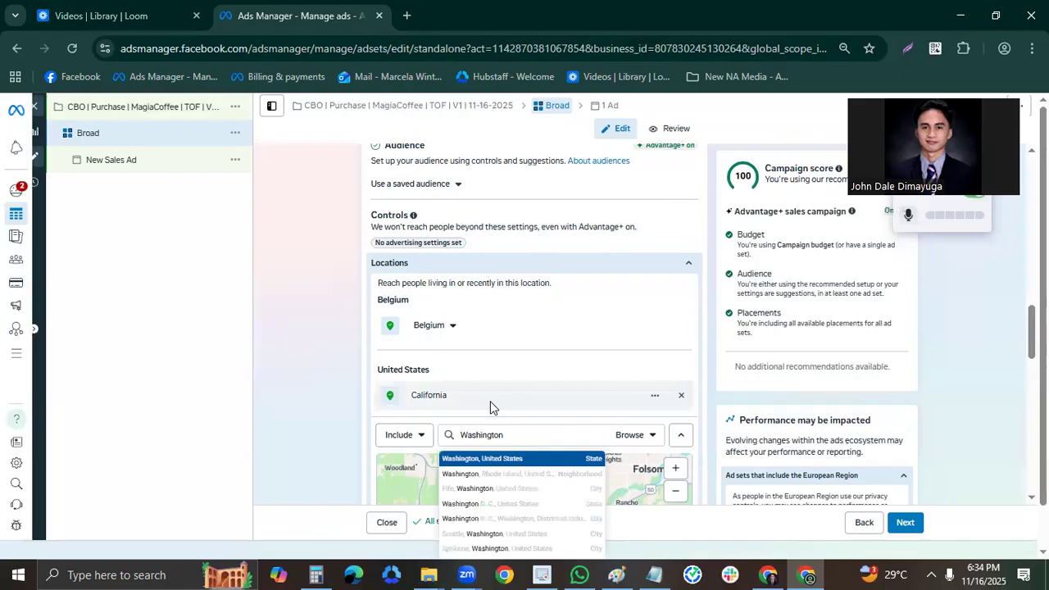
pyautogui.press('Return')
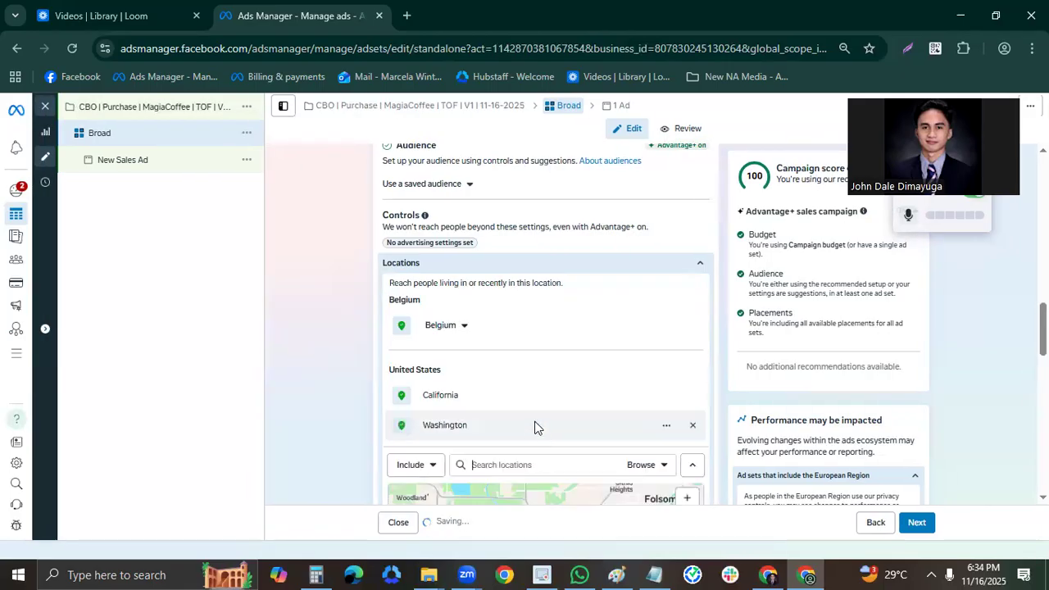
pyautogui.write('New York')
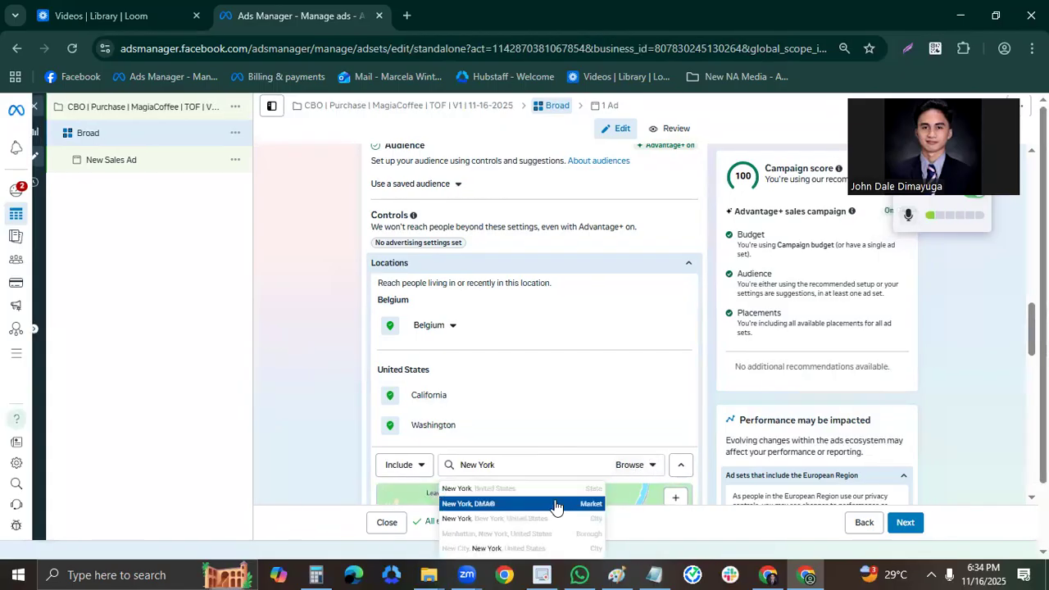
pyautogui.click(552, 489)
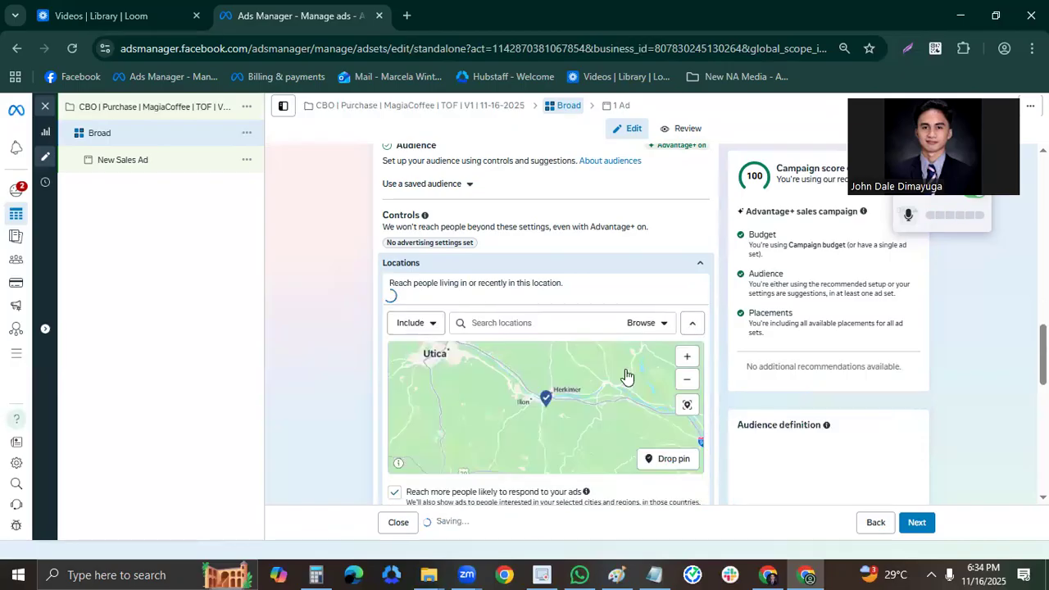
# Reveal the additional audience controls and limit the audience language to English (All).
pyautogui.scroll(-4, 701, 390)
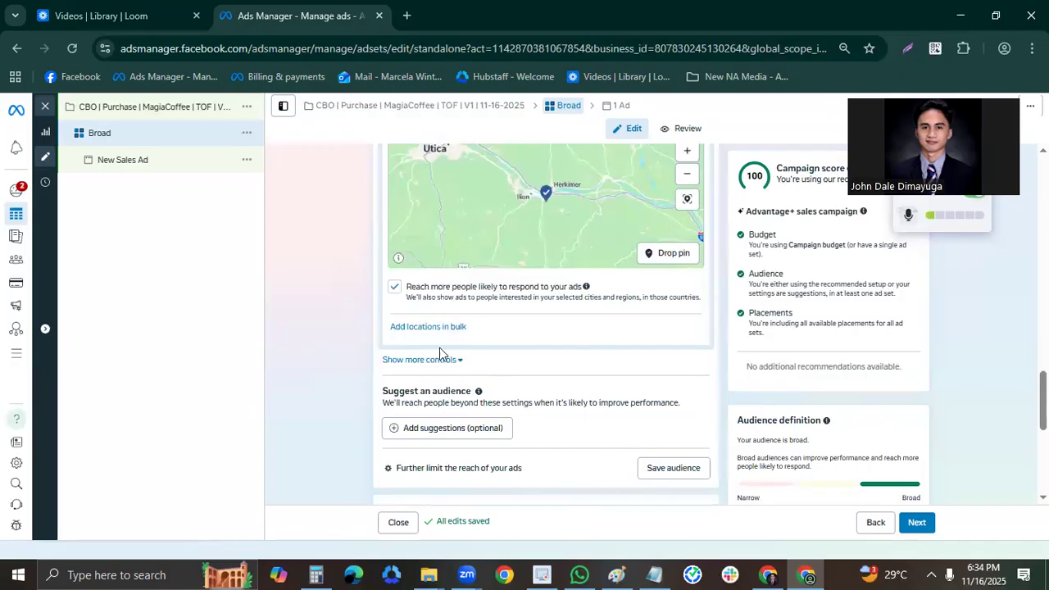
pyautogui.click(590, 368)
pyautogui.scroll(-3, 684, 386)
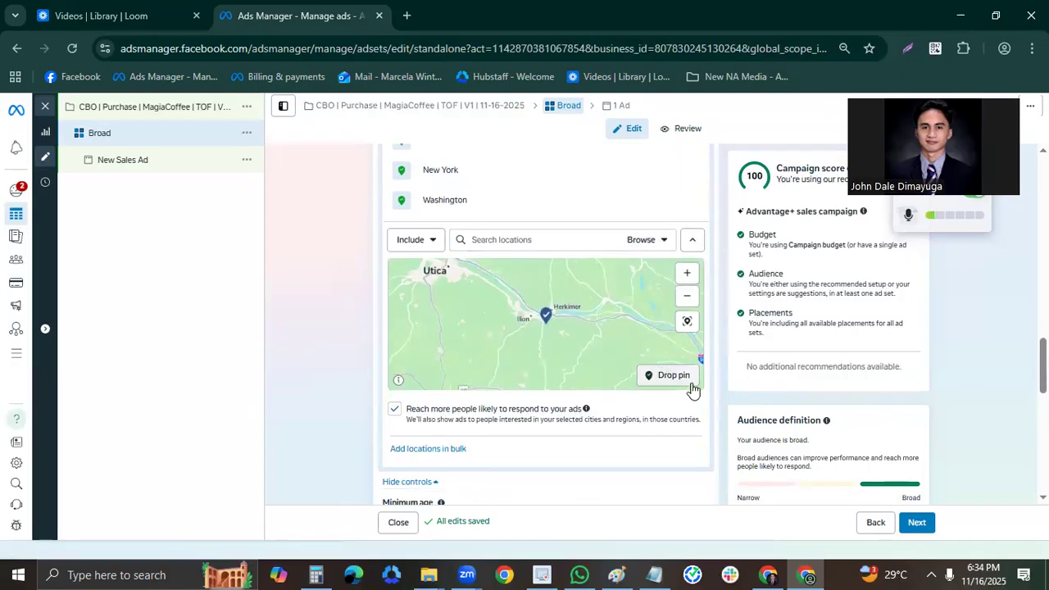
pyautogui.scroll(-1, 645, 408)
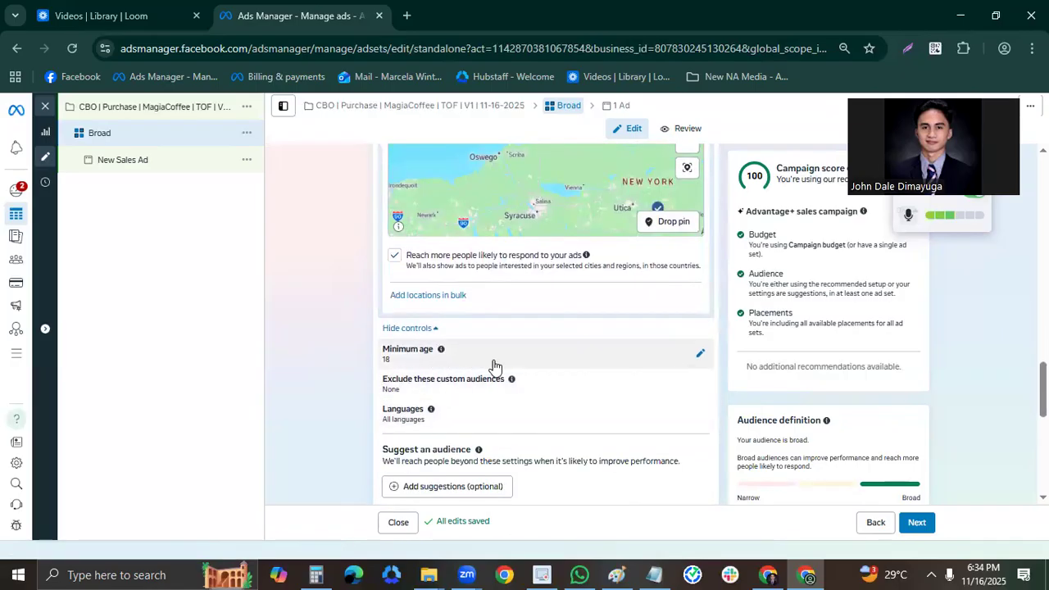
pyautogui.scroll(-4, 668, 419)
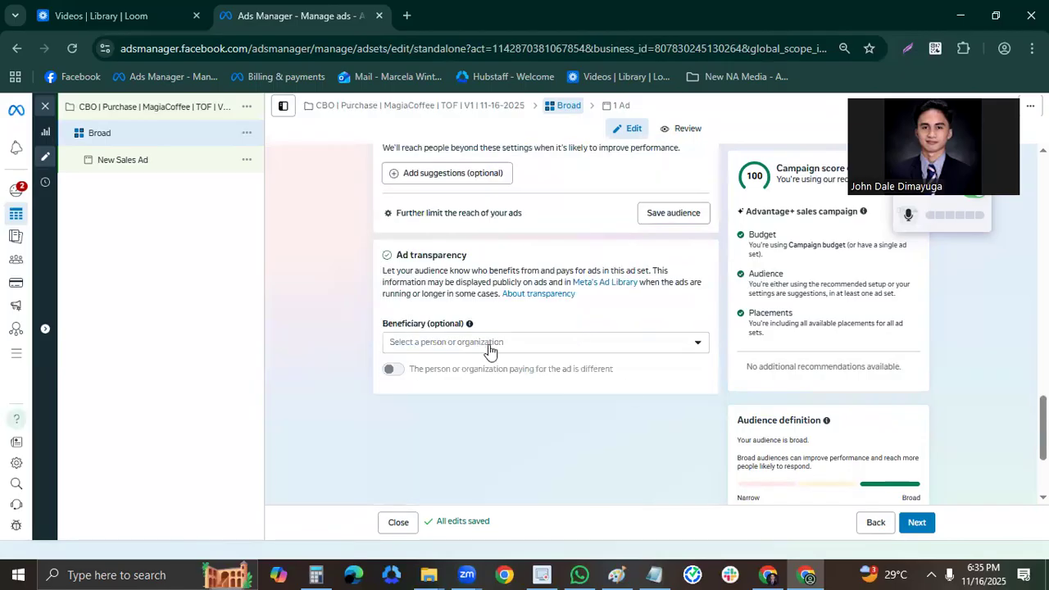
pyautogui.scroll(1, 656, 414)
pyautogui.scroll(2, 631, 413)
pyautogui.click(524, 323)
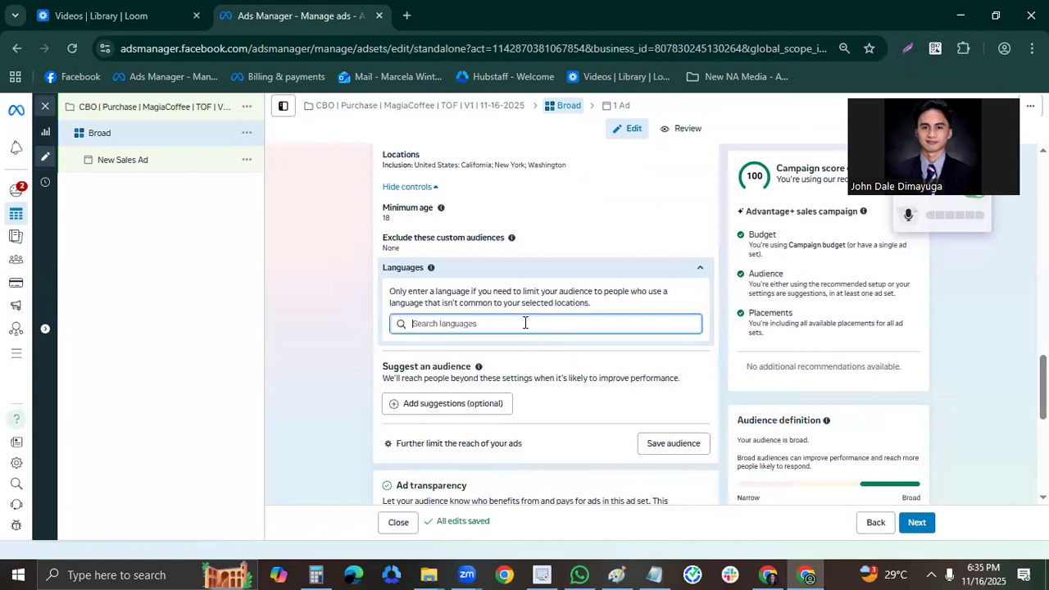
pyautogui.write('Englis')
pyautogui.press('Return')
# Select the first verified person as the ad set's beneficiary under Ad transparency.
pyautogui.scroll(-2, 608, 401)
pyautogui.click(511, 451)
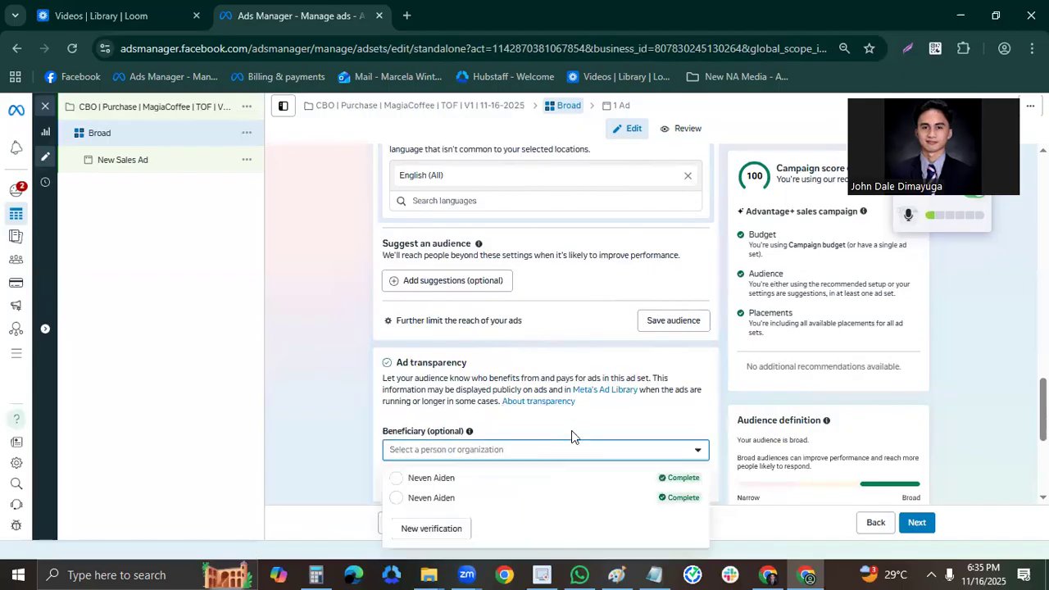
pyautogui.scroll(-2, 607, 394)
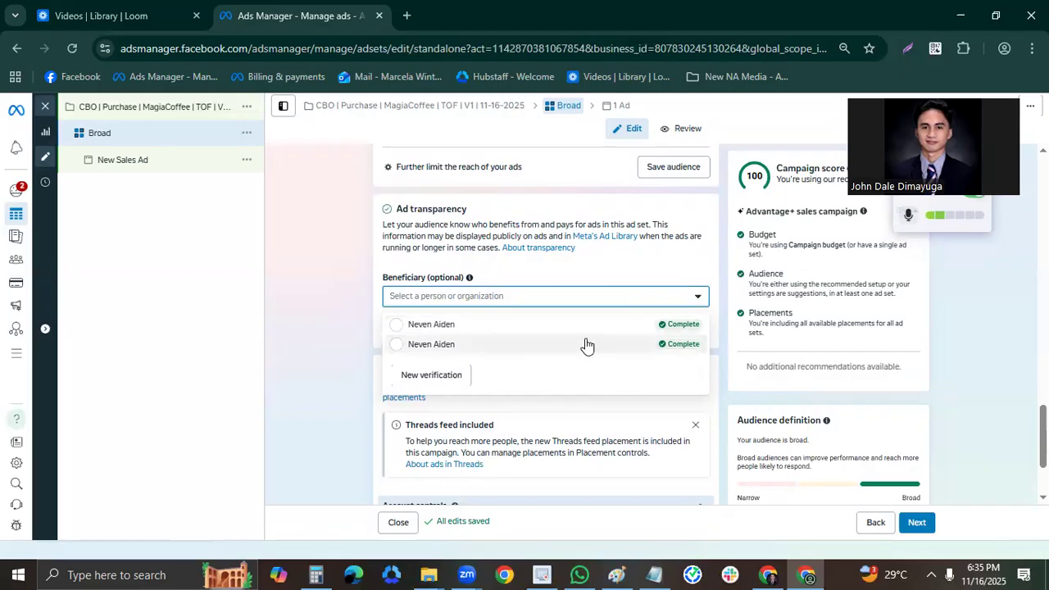
pyautogui.click(492, 324)
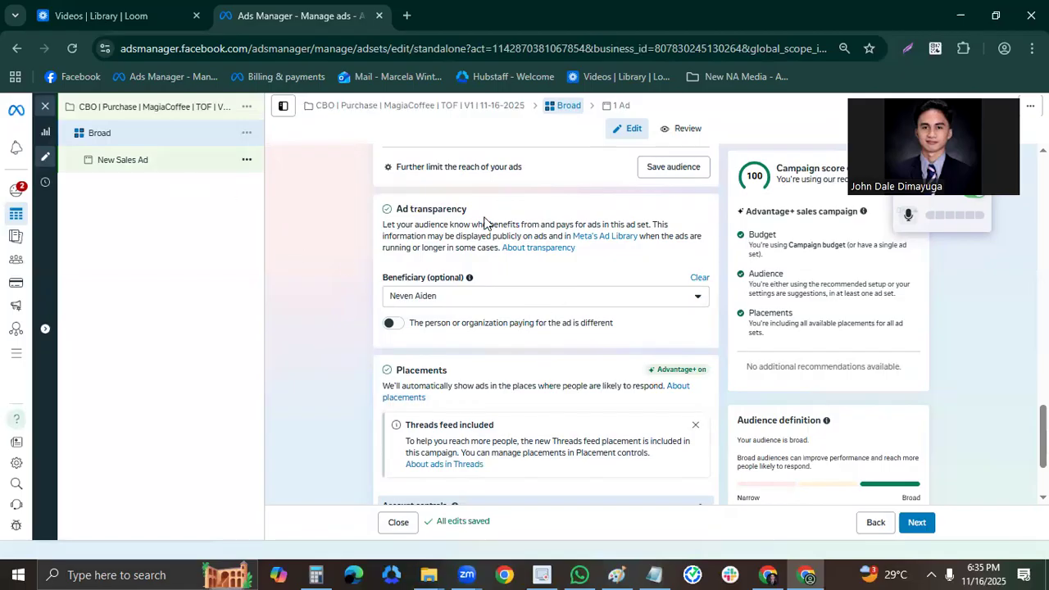
# Open the new sales ad under the Broad ad set and rename it "AD 1".
pyautogui.scroll(-2, 555, 279)
pyautogui.scroll(10, 680, 350)
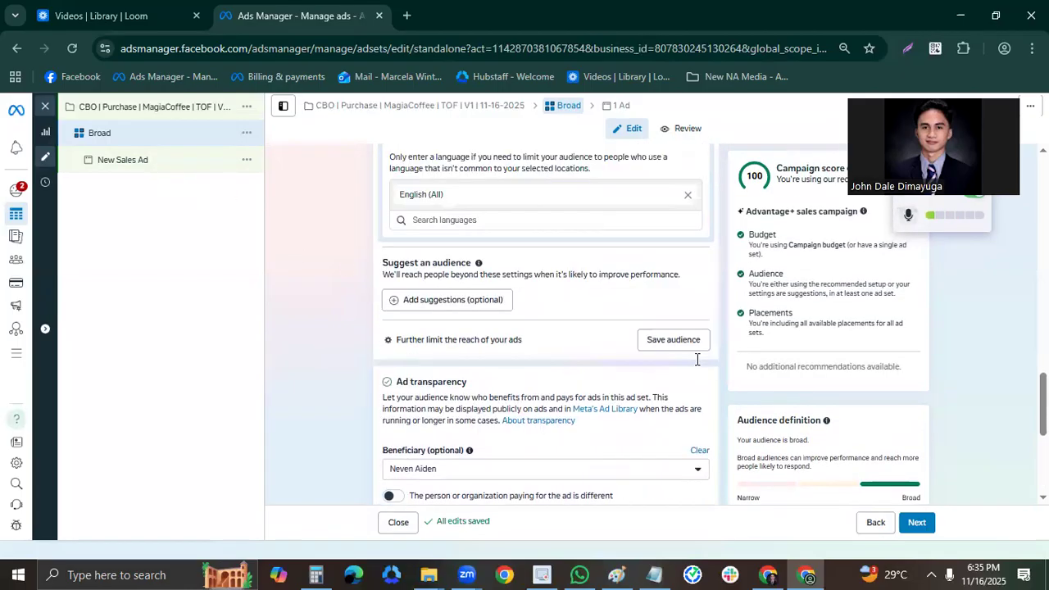
pyautogui.scroll(10, 726, 377)
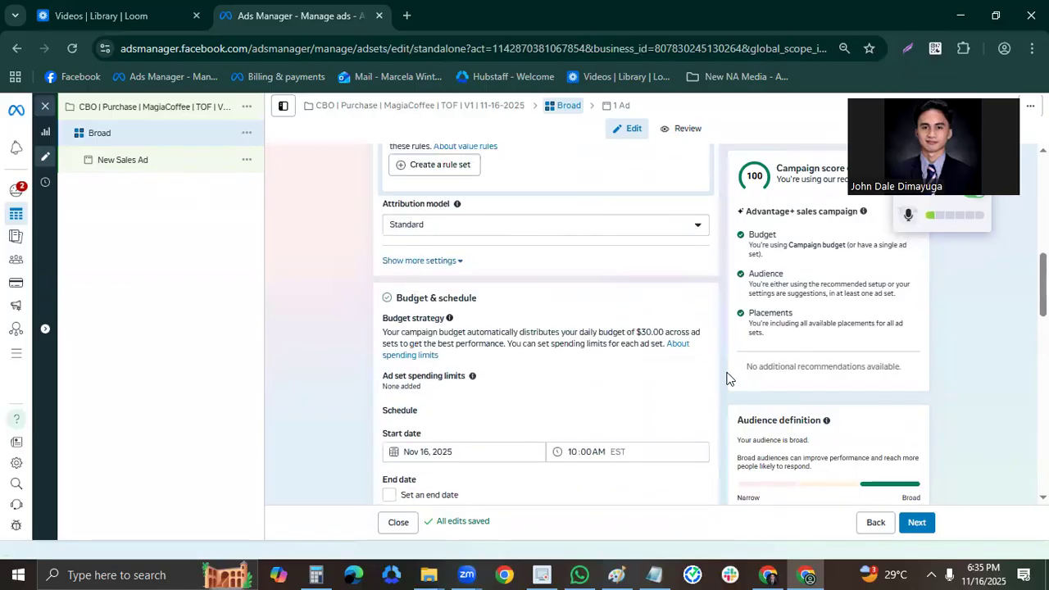
pyautogui.click(198, 164)
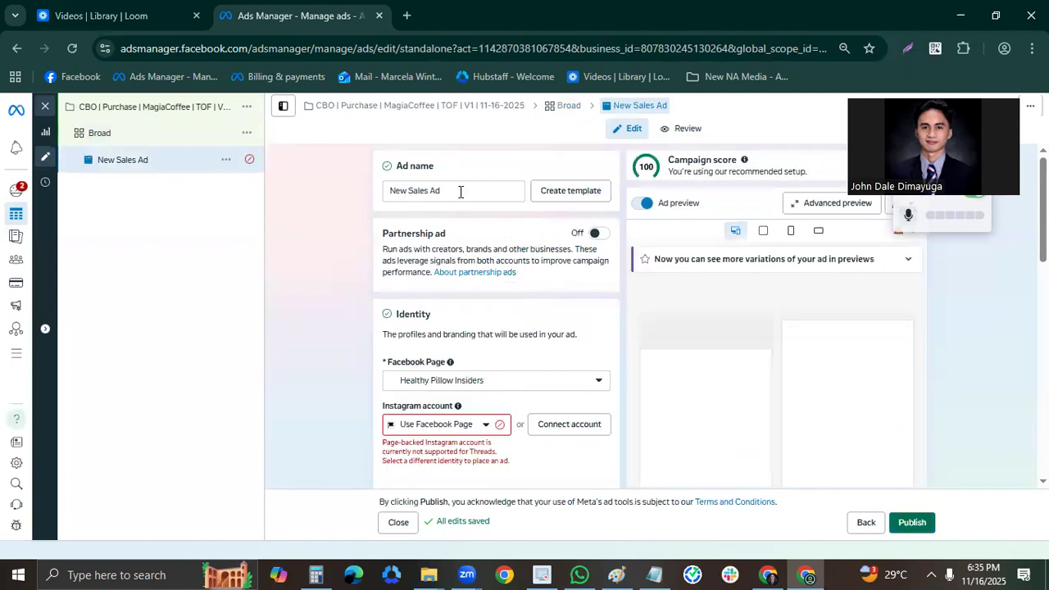
pyautogui.tripleClick(459, 191)
pyautogui.write('Ad')
pyautogui.press('BackSpace')
pyautogui.write('D')
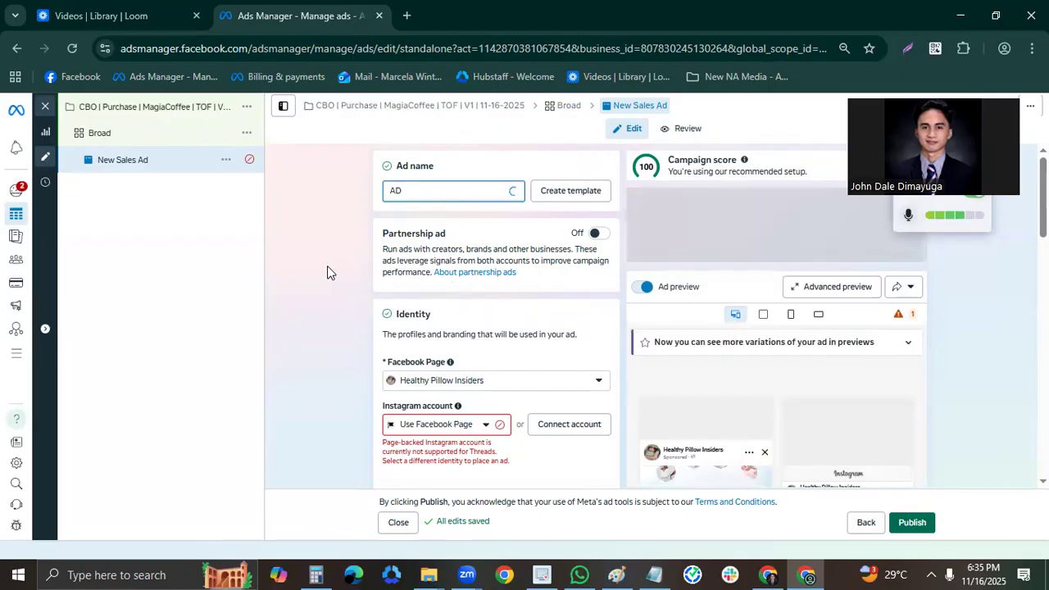
pyautogui.write(' 1')
pyautogui.click(328, 266)
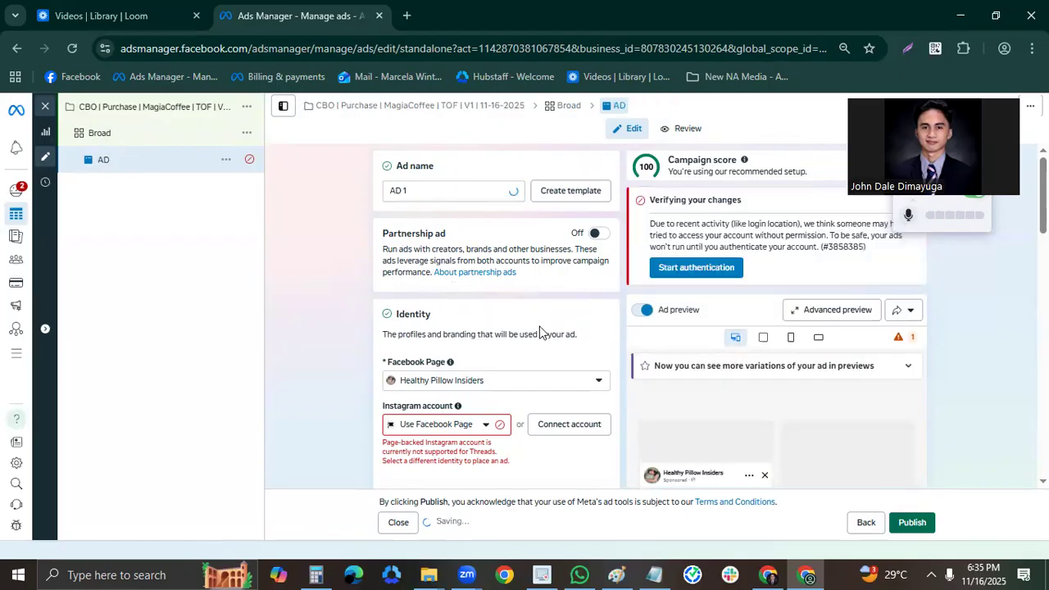
# Set the ad's Facebook Page identity to Ornexis.
pyautogui.scroll(-1, 533, 344)
pyautogui.click(502, 308)
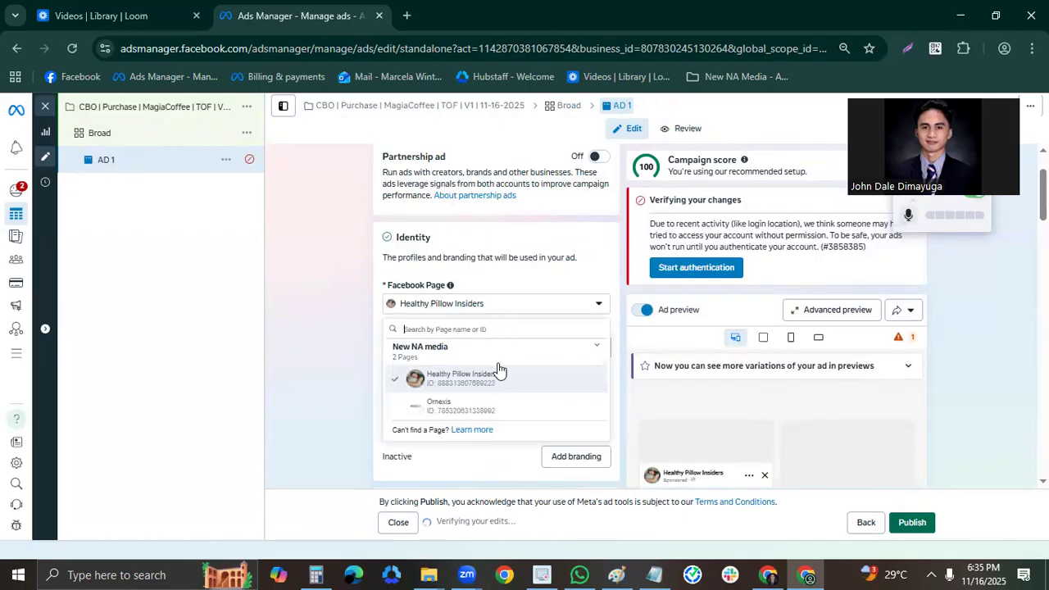
pyautogui.click(304, 342)
pyautogui.click(466, 304)
pyautogui.click(459, 405)
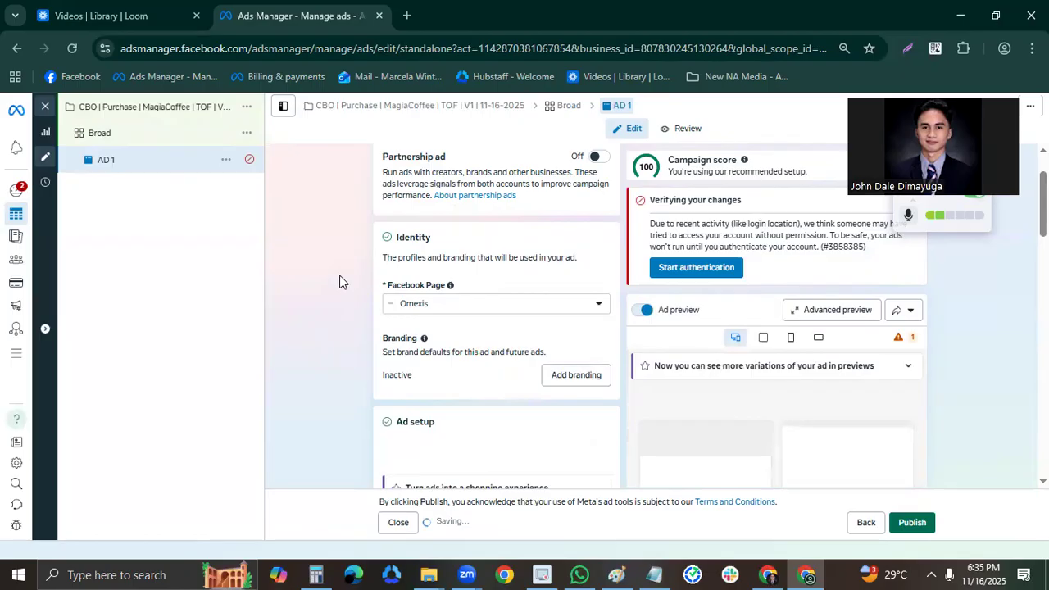
pyautogui.scroll(-1, 369, 295)
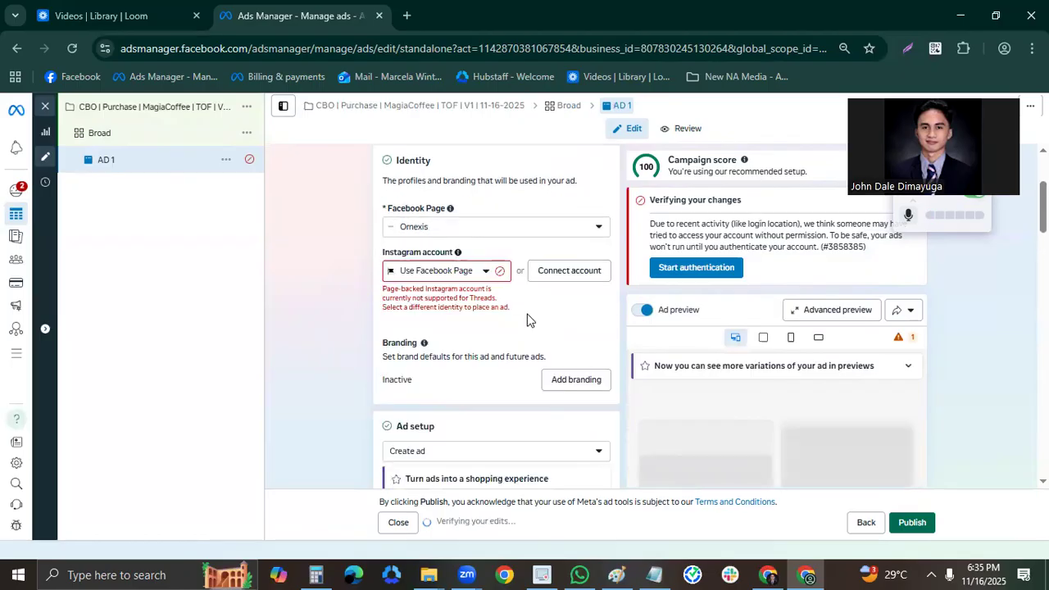
pyautogui.scroll(-4, 527, 320)
pyautogui.scroll(-5, 564, 341)
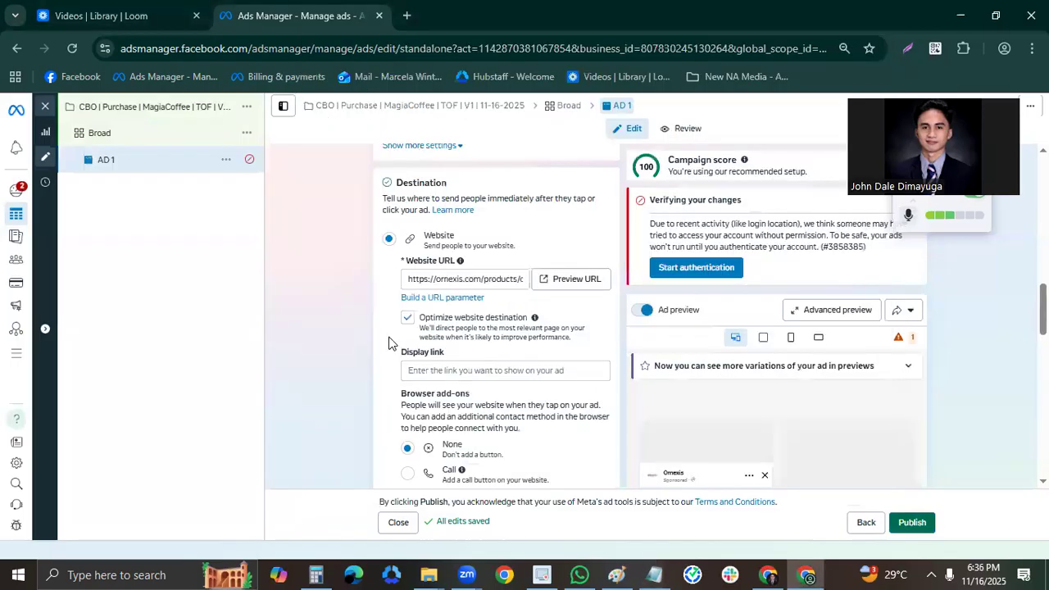
pyautogui.tripleClick(461, 279)
pyautogui.hotkey('ctrl', 'v')
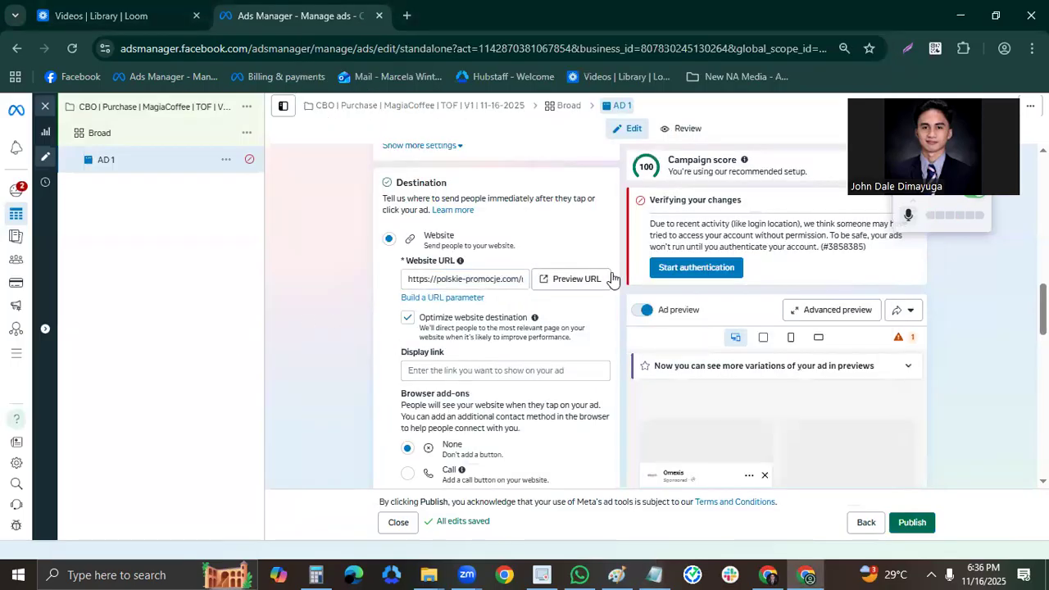
pyautogui.click(654, 574)
pyautogui.moveTo(436, 191); pyautogui.dragTo(300, 191)
pyautogui.hotkey('ctrl', 'c')
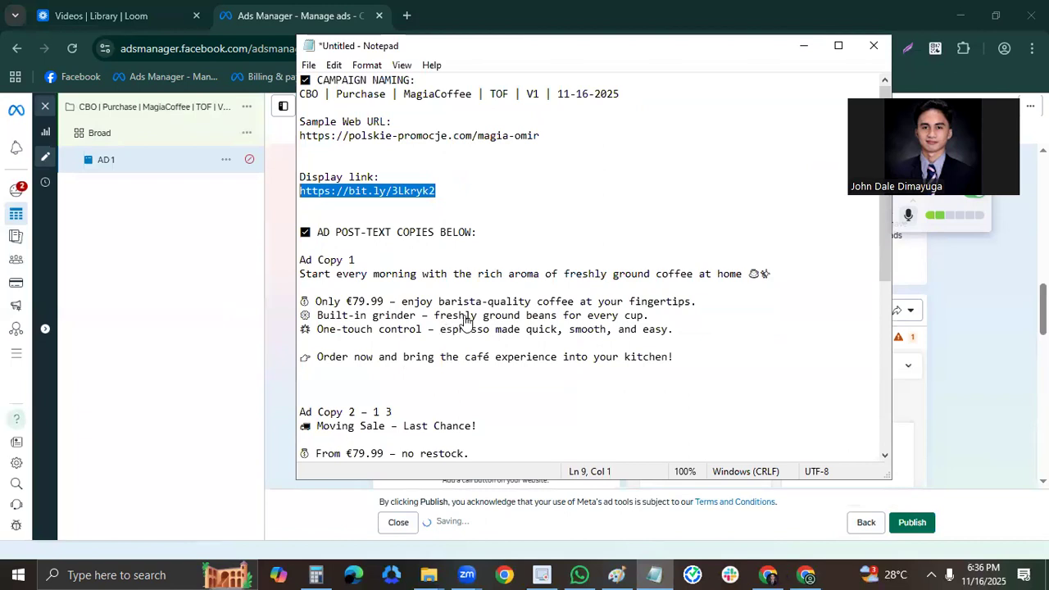
pyautogui.hotkey('alt', 'Tab')
pyautogui.click(471, 370)
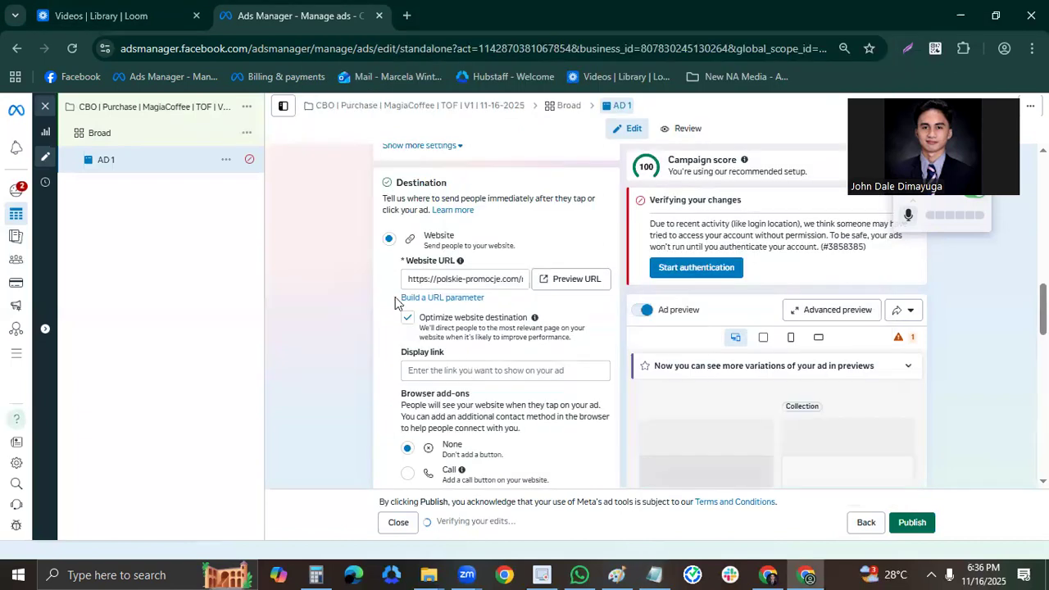
pyautogui.hotkey('ctrl', 'v')
# Preview the ad's website URL and look over the coffee machine product page.
pyautogui.click(588, 280)
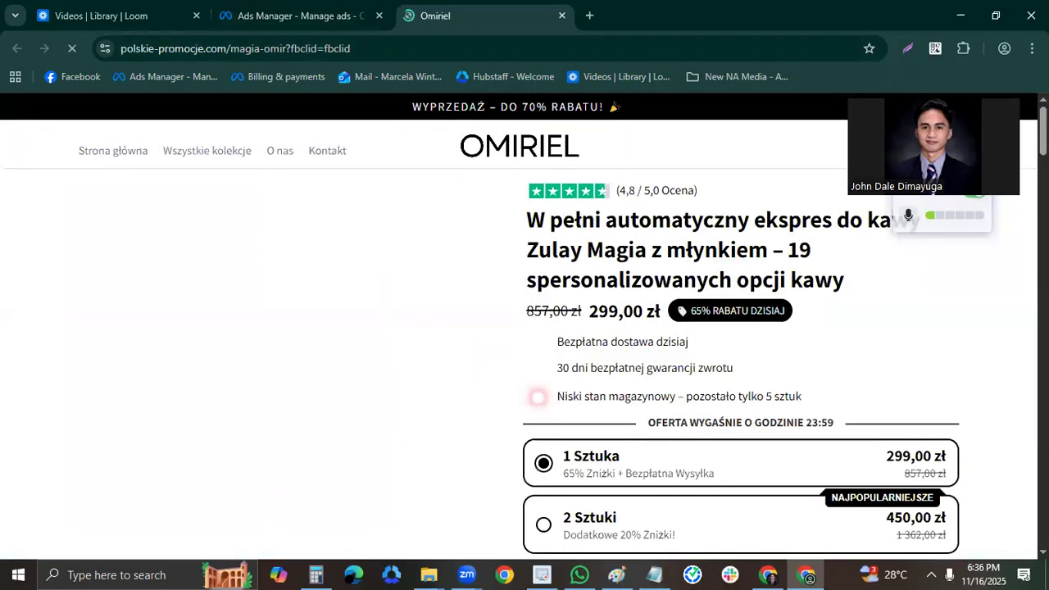
pyautogui.scroll(-20, 525, 328)
pyautogui.scroll(15, 524, 327)
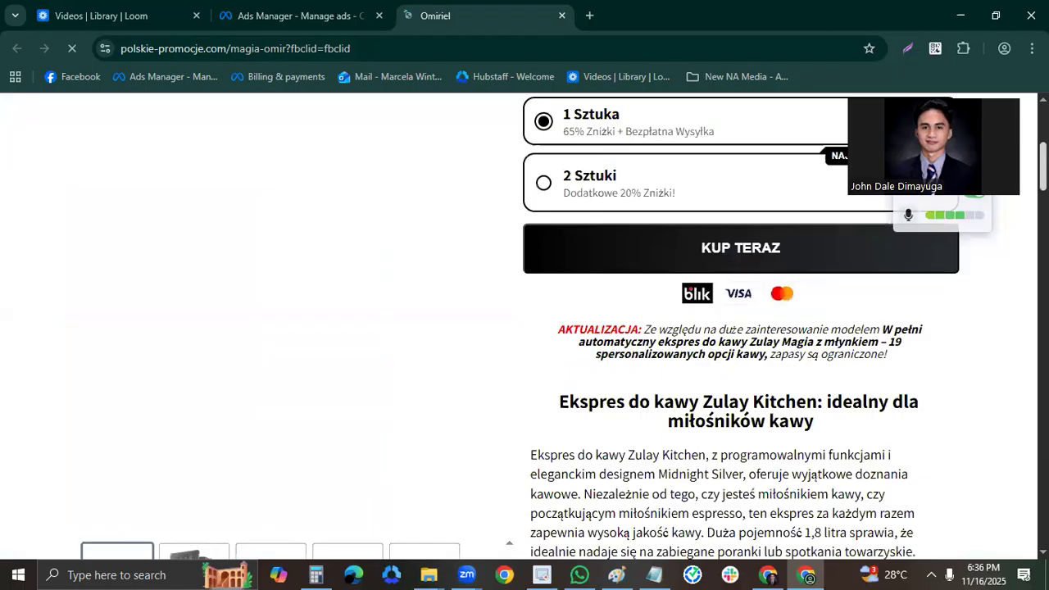
# Review the product title, price and offer details on the coffee machine landing page, and close the page.
pyautogui.scroll(4, 755, 190)
pyautogui.scroll(1, 755, 190)
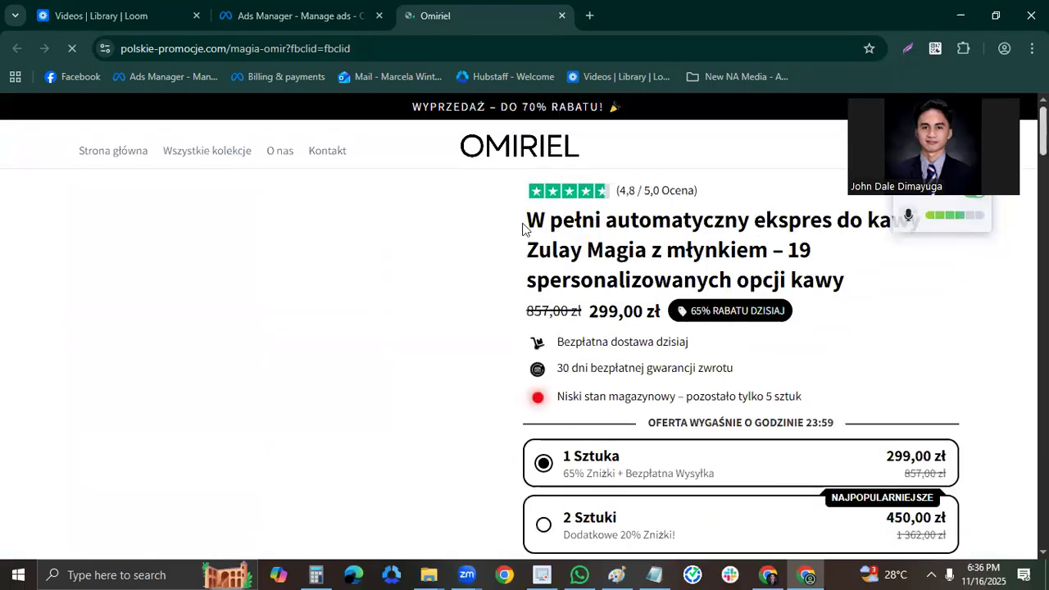
pyautogui.moveTo(854, 329); pyautogui.dragTo(978, 394)
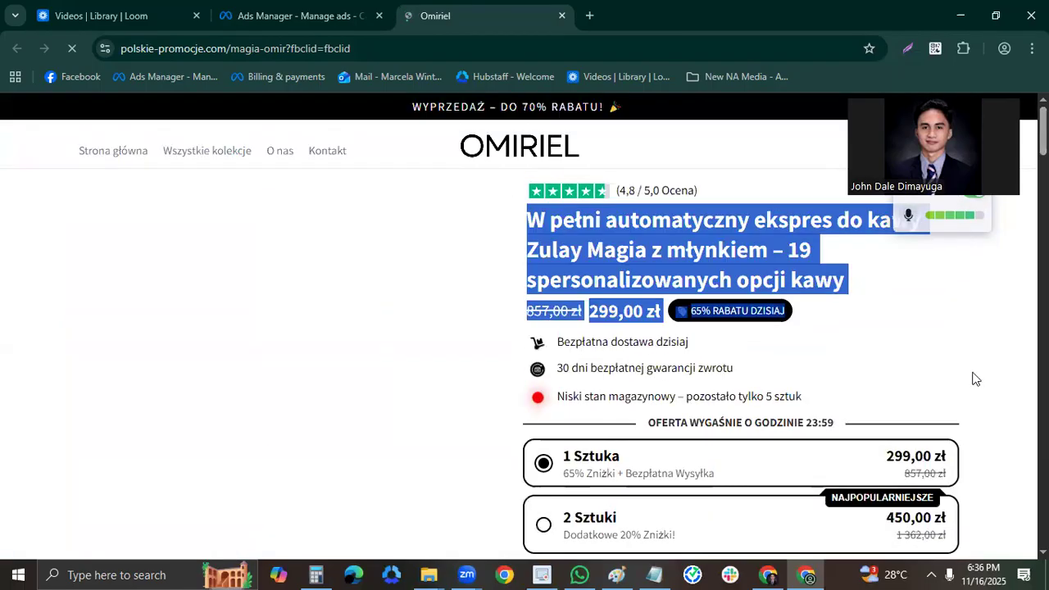
pyautogui.scroll(-1, 974, 378)
pyautogui.scroll(1, 621, 298)
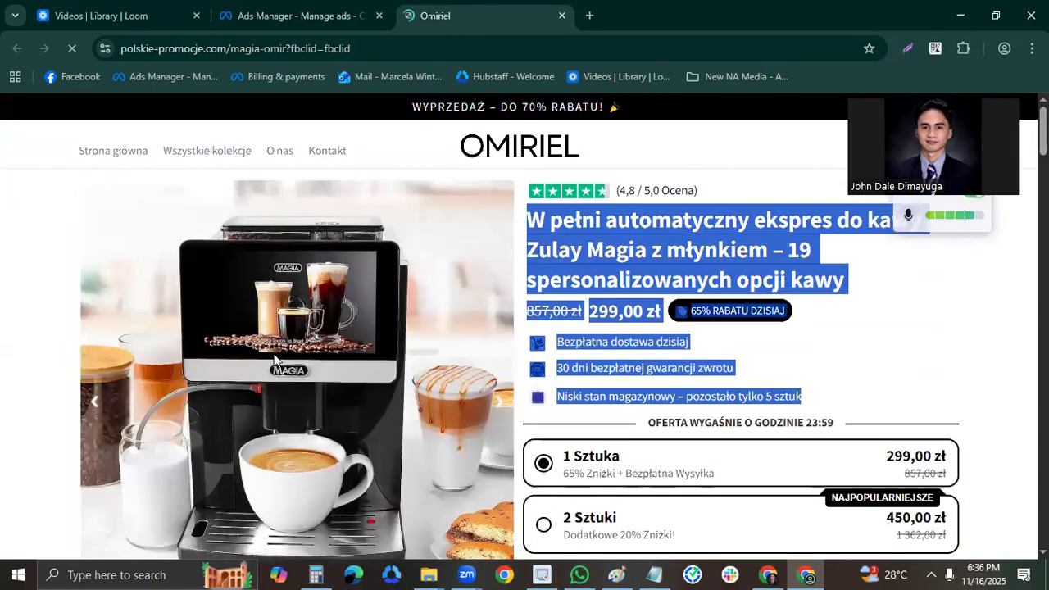
pyautogui.click(332, 336)
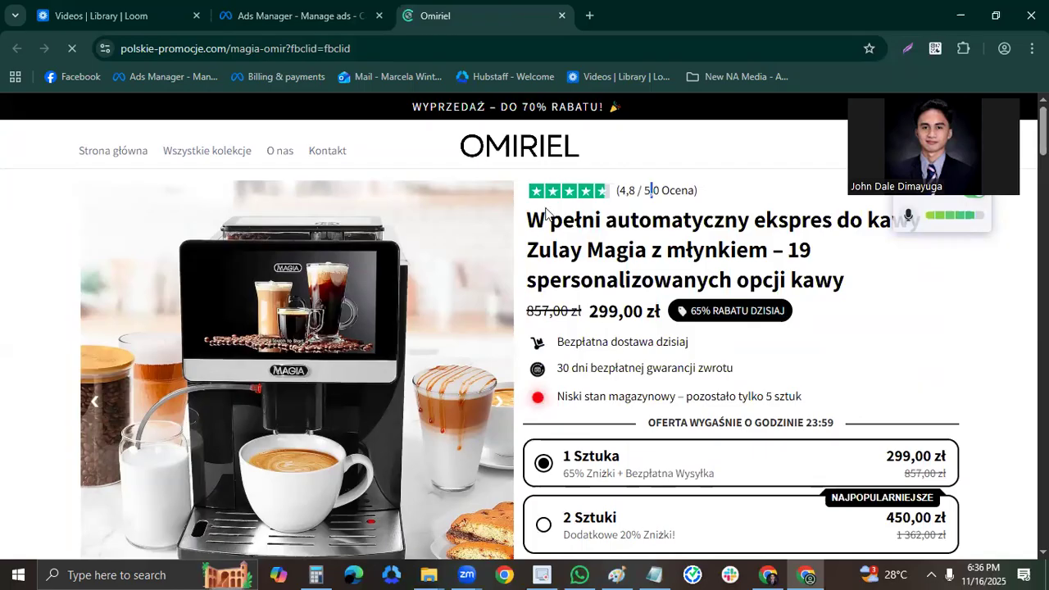
pyautogui.tripleClick(890, 290)
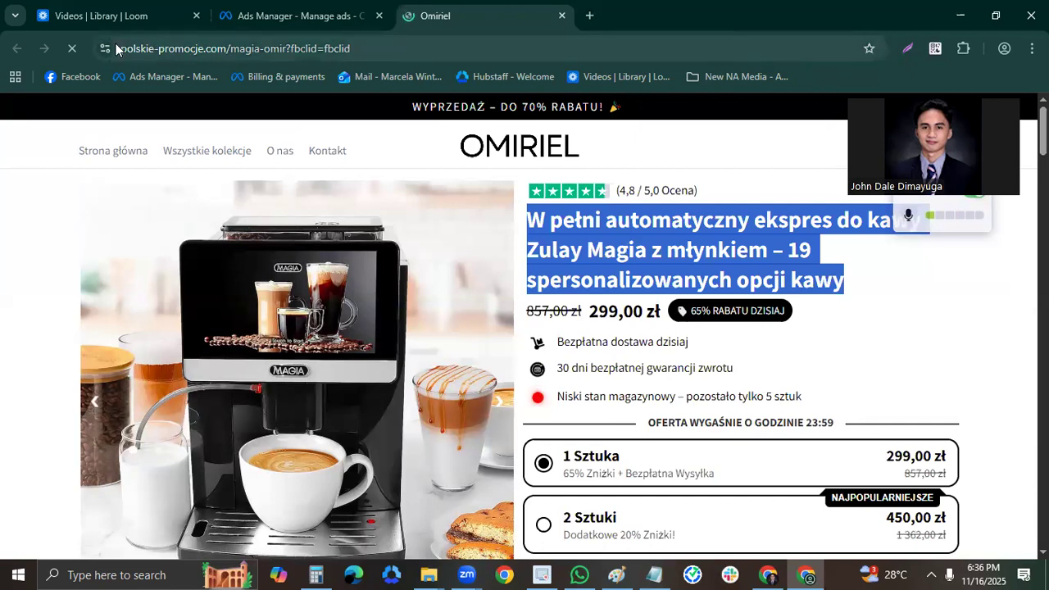
pyautogui.moveTo(118, 48); pyautogui.dragTo(377, 54)
pyautogui.click(453, 165)
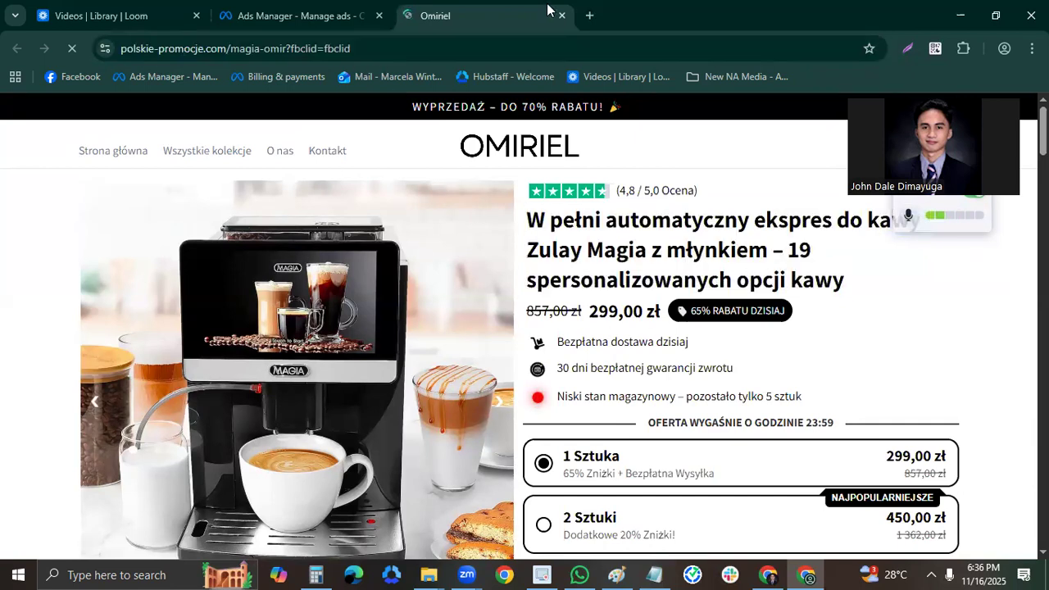
pyautogui.click(561, 15)
# Start setting up the creative of AD 1 as a video ad.
pyautogui.scroll(-1, 600, 316)
pyautogui.scroll(-4, 601, 315)
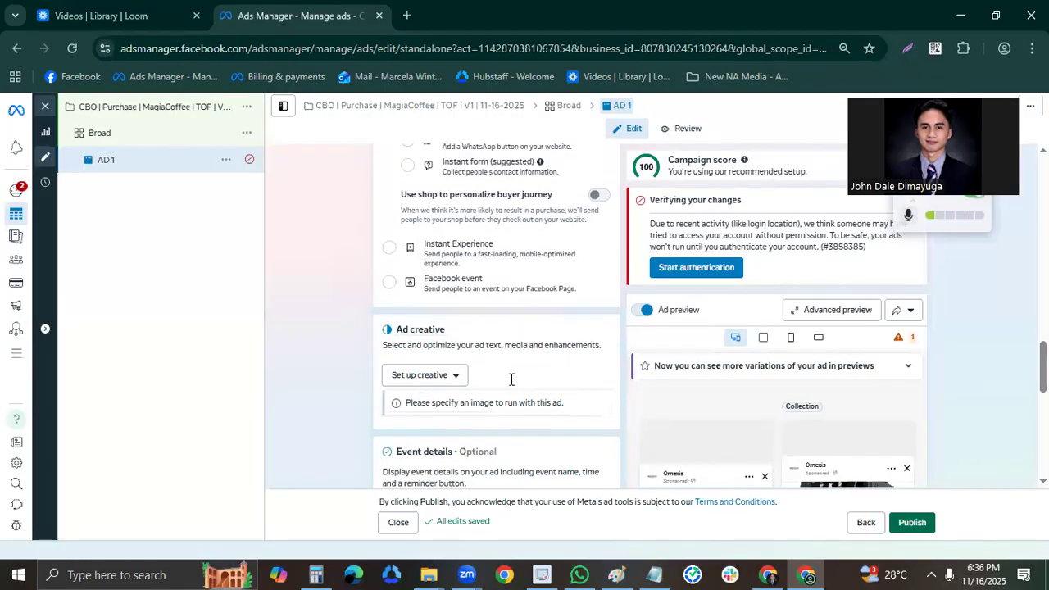
pyautogui.click(455, 375)
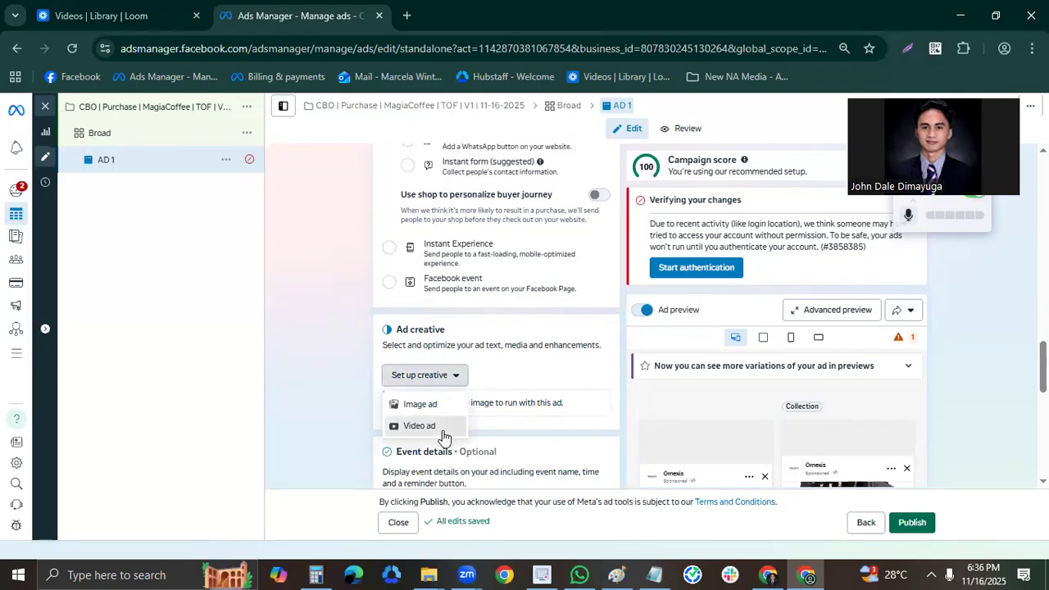
pyautogui.click(444, 435)
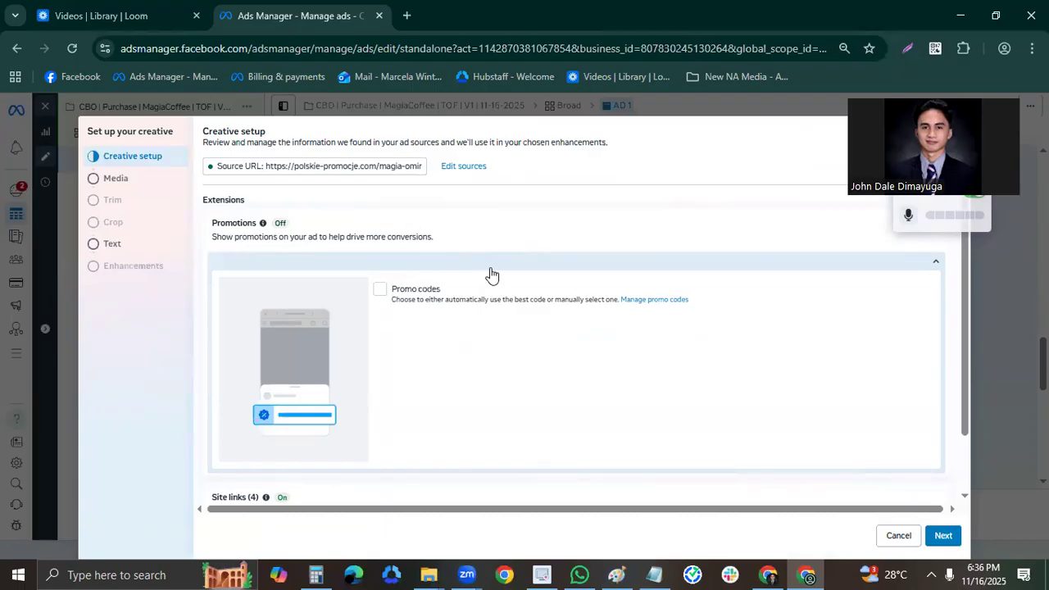
# Upload the videos 1553-C1.mp4, 1553-C2.mp4 and 1553-C3.mp4 from the Downloads folder to the ad account's media.
pyautogui.click(150, 179)
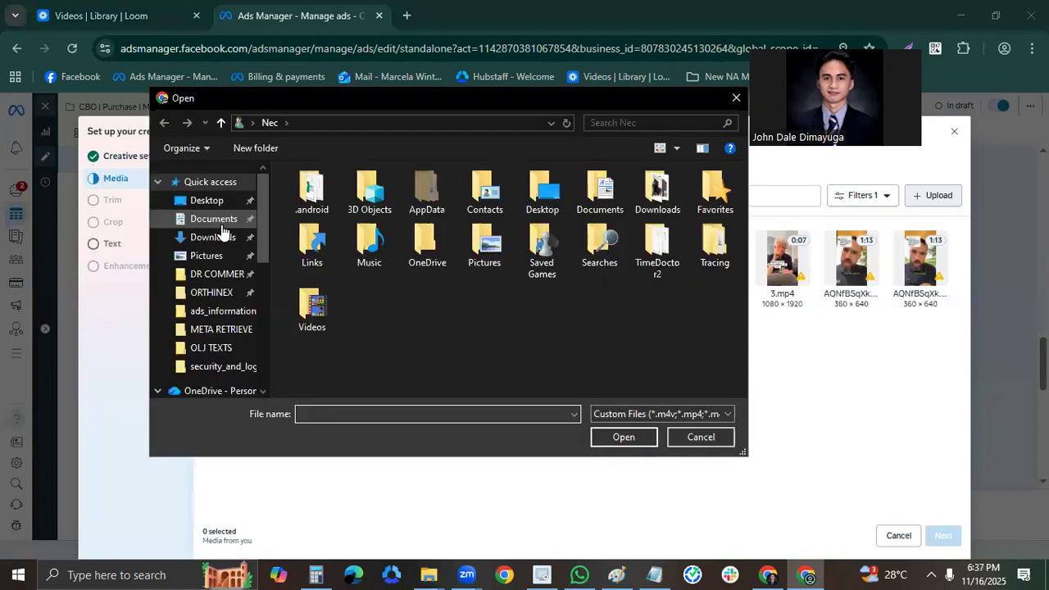
pyautogui.click(211, 219)
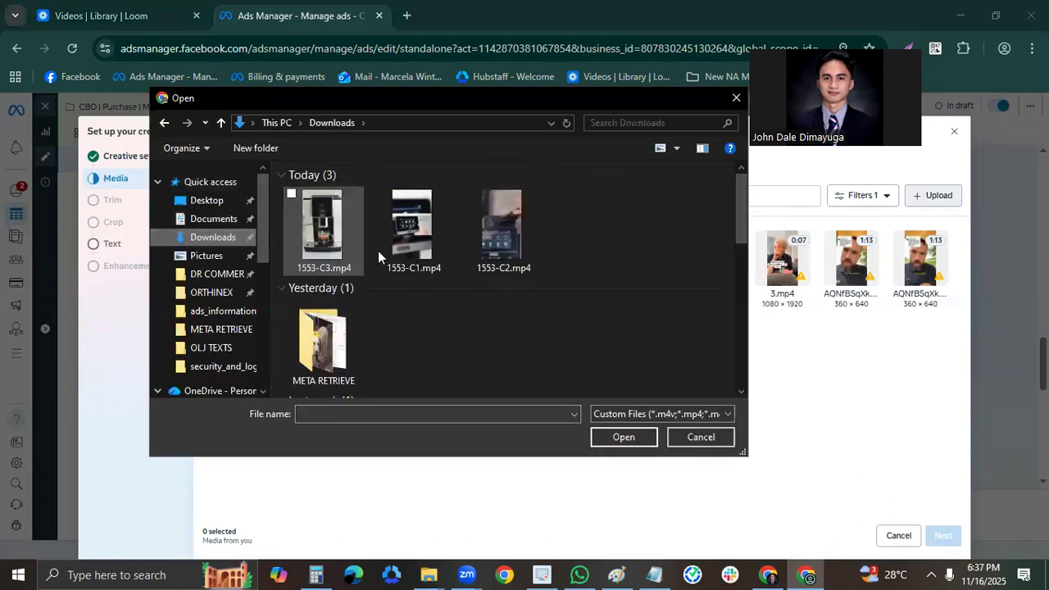
pyautogui.click(339, 248)
pyautogui.keyDown('shift'); pyautogui.click(504, 250); pyautogui.keyUp('shift')
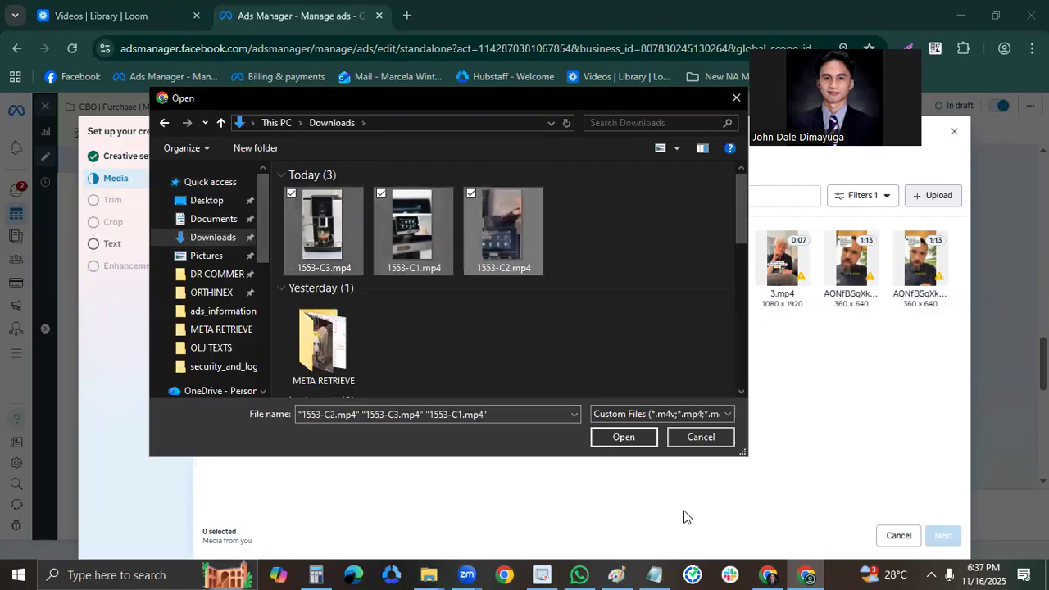
pyautogui.click(623, 438)
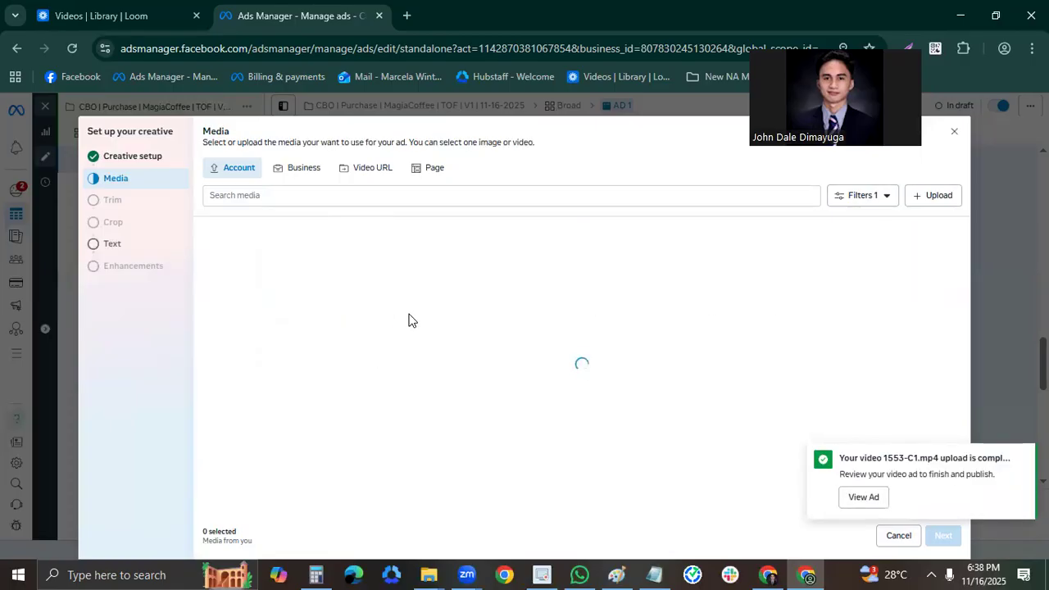
# Use 1553-C1.mp4 as the ad's video, skipping the trim and keeping the original crop for all placements.
pyautogui.click(370, 287)
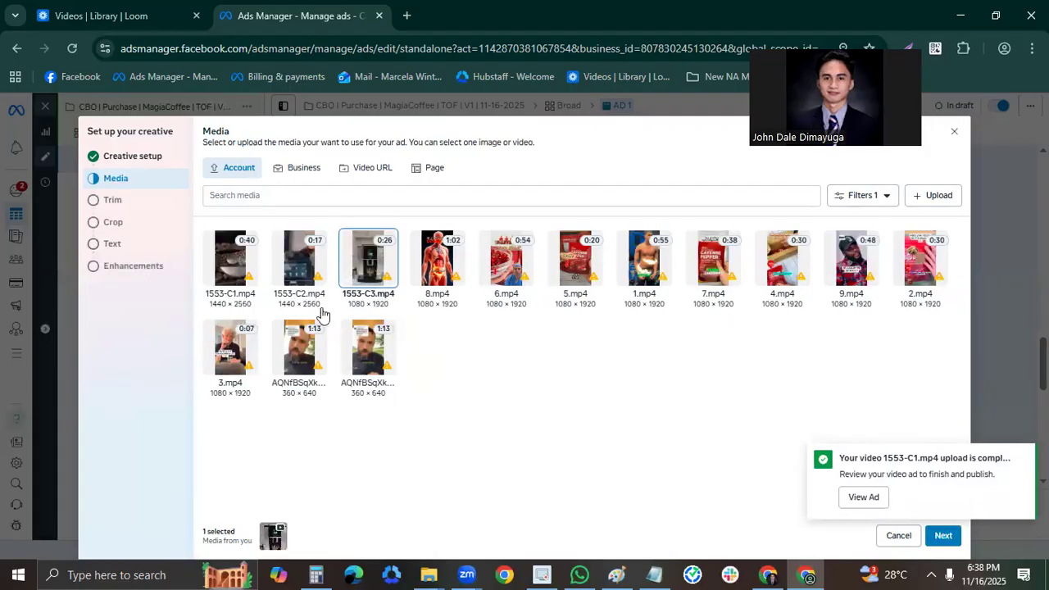
pyautogui.click(247, 299)
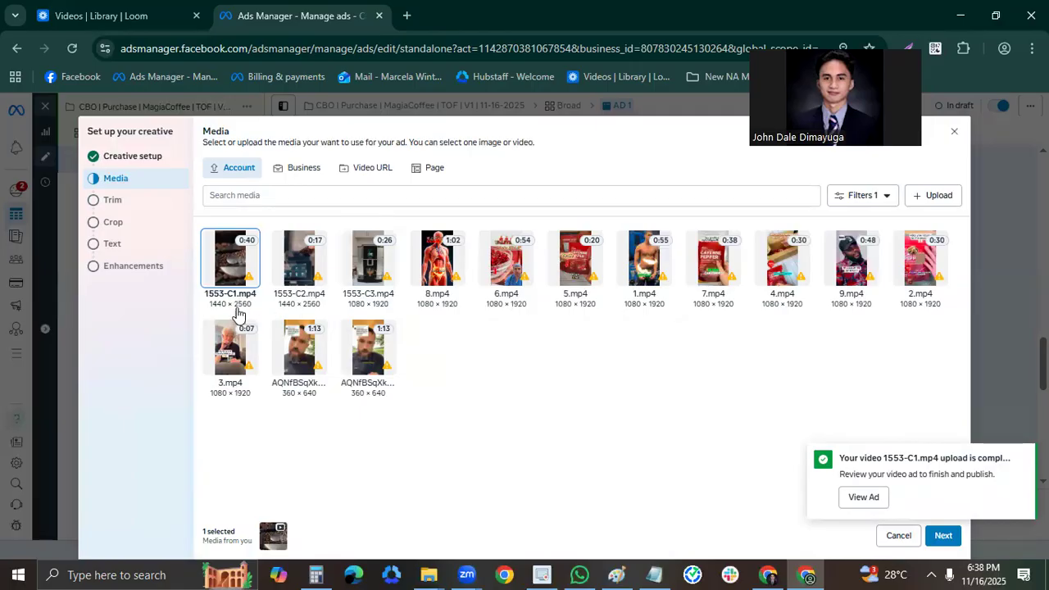
pyautogui.click(941, 535)
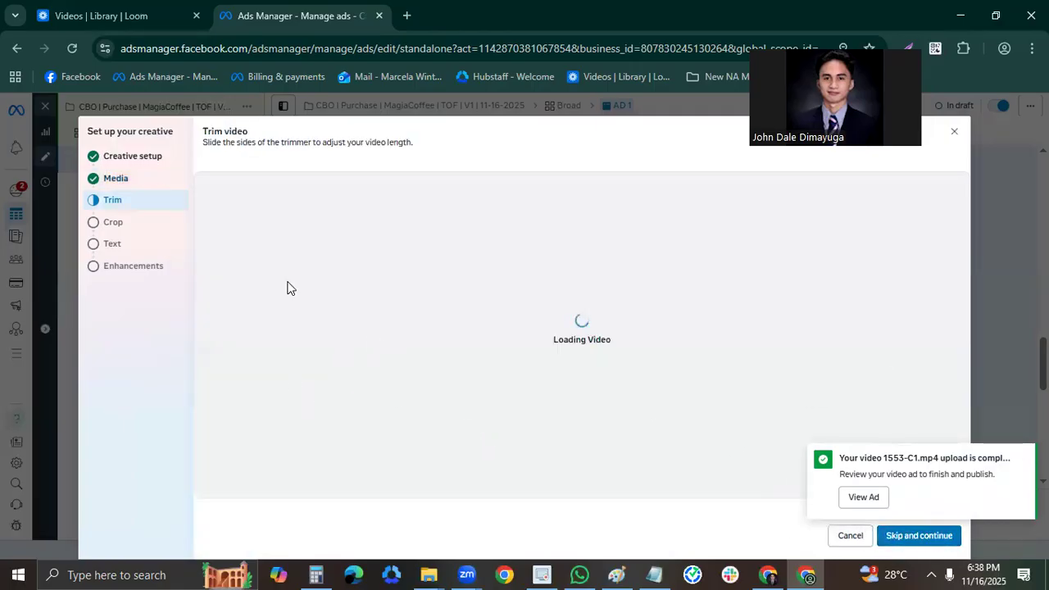
pyautogui.click(937, 537)
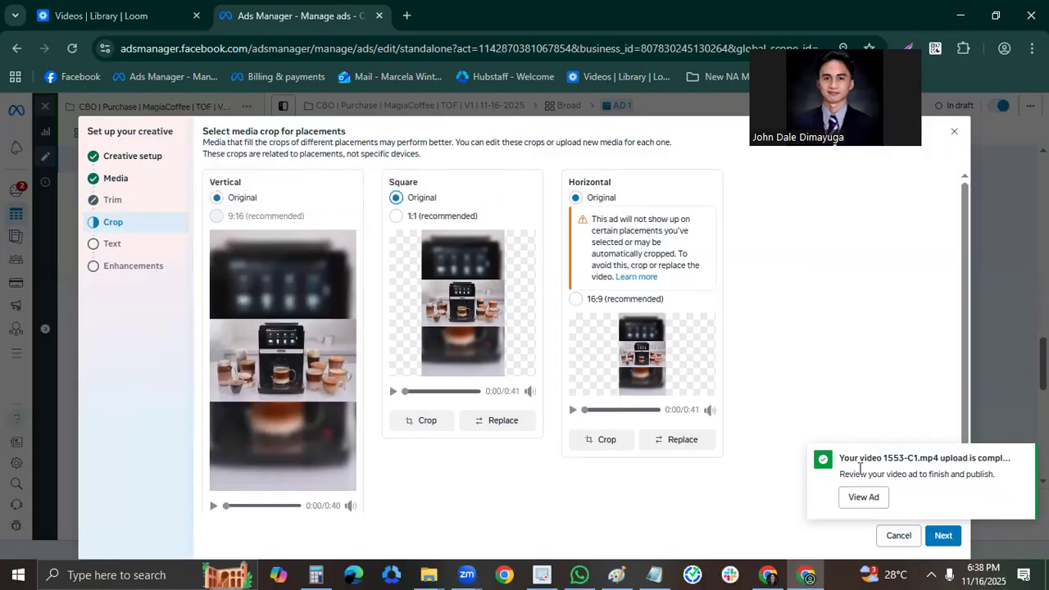
pyautogui.click(942, 534)
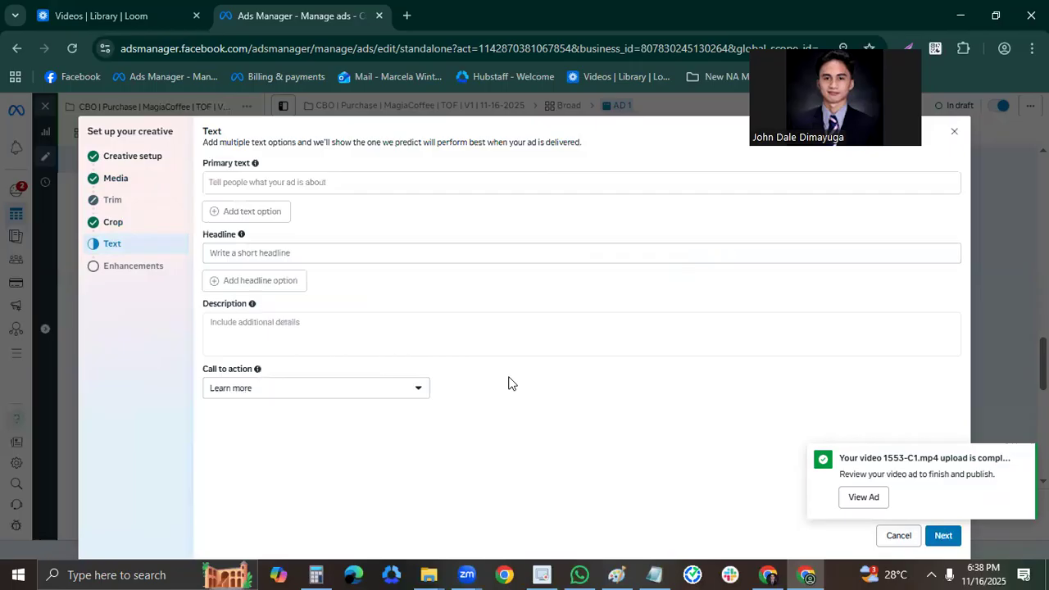
# Copy the full Ad Copy 1 text from the Notepad notes into the ad's Primary text.
pyautogui.click(654, 573)
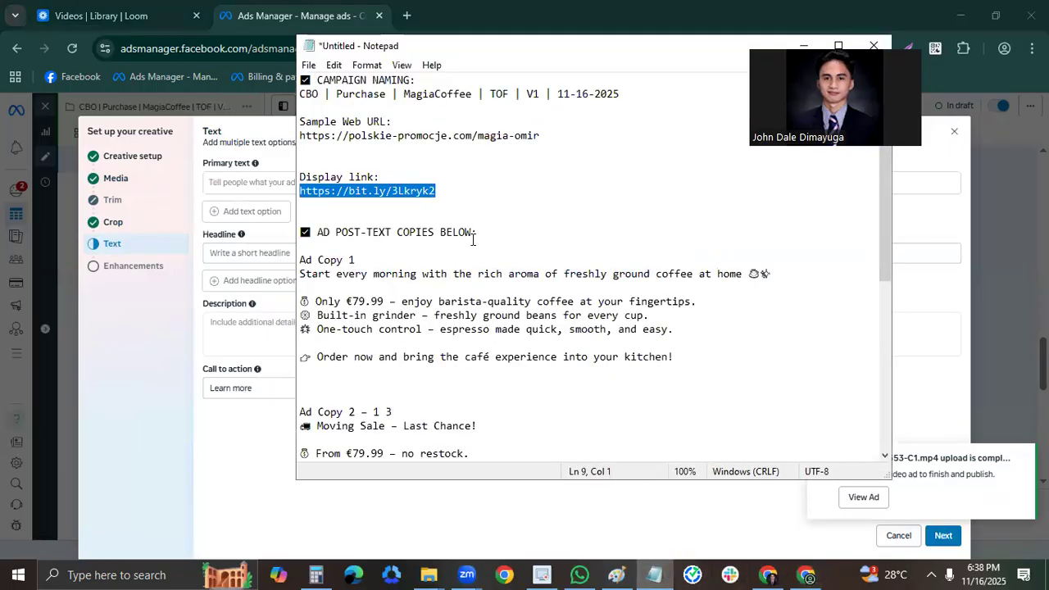
pyautogui.scroll(-1, 473, 239)
pyautogui.moveTo(691, 313); pyautogui.dragTo(301, 231)
pyautogui.moveTo(245, 203); pyautogui.dragTo(245, 181)
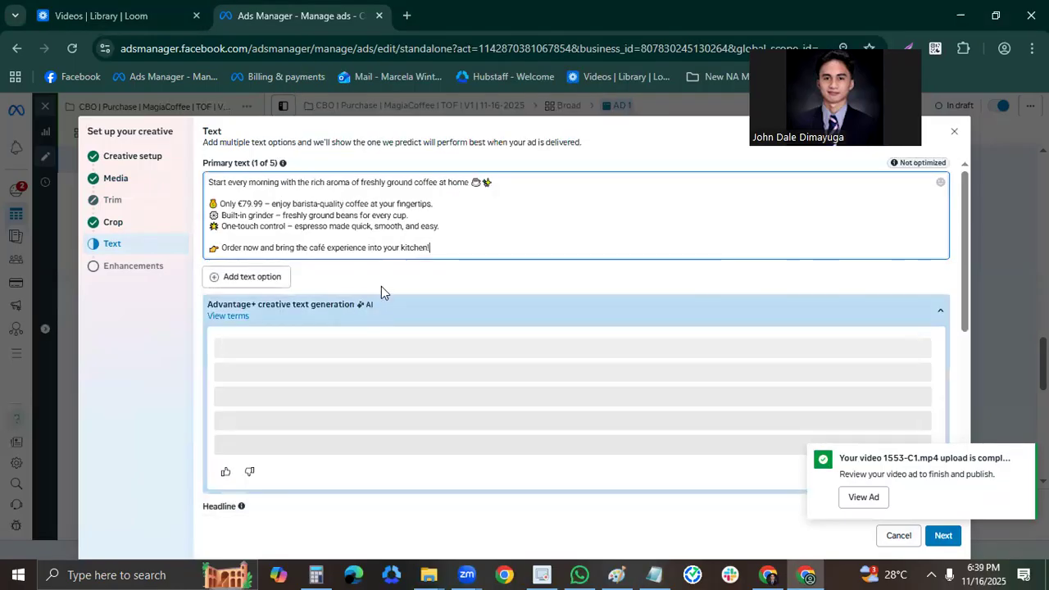
# Copy the headline "Pay later with Klarna" with its emoji from the Notepad notes into the ad's Headline field.
pyautogui.scroll(-1, 573, 390)
pyautogui.scroll(-1, 600, 405)
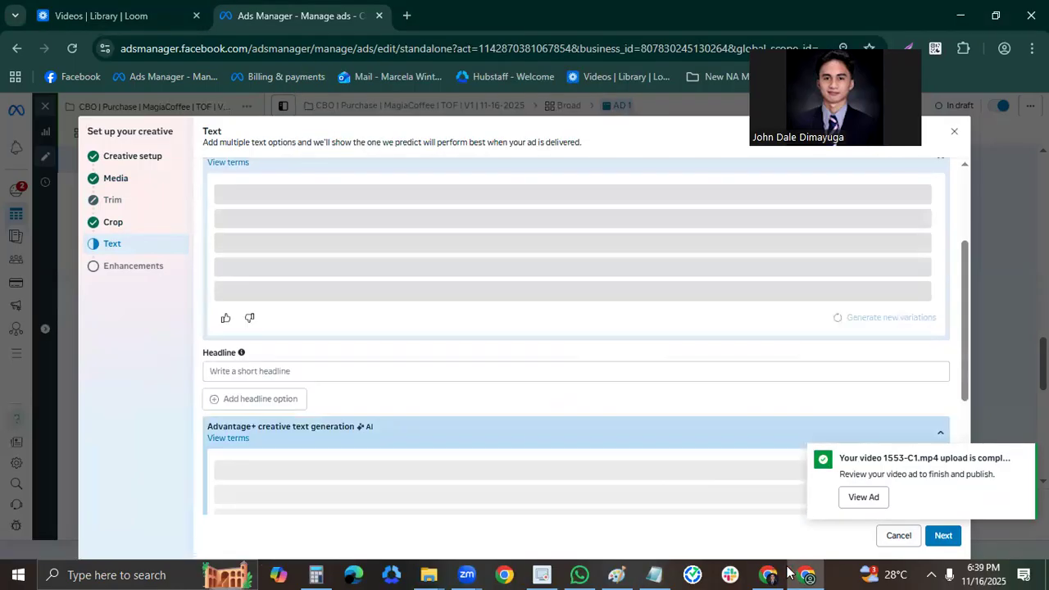
pyautogui.hotkey('alt', 'Tab')
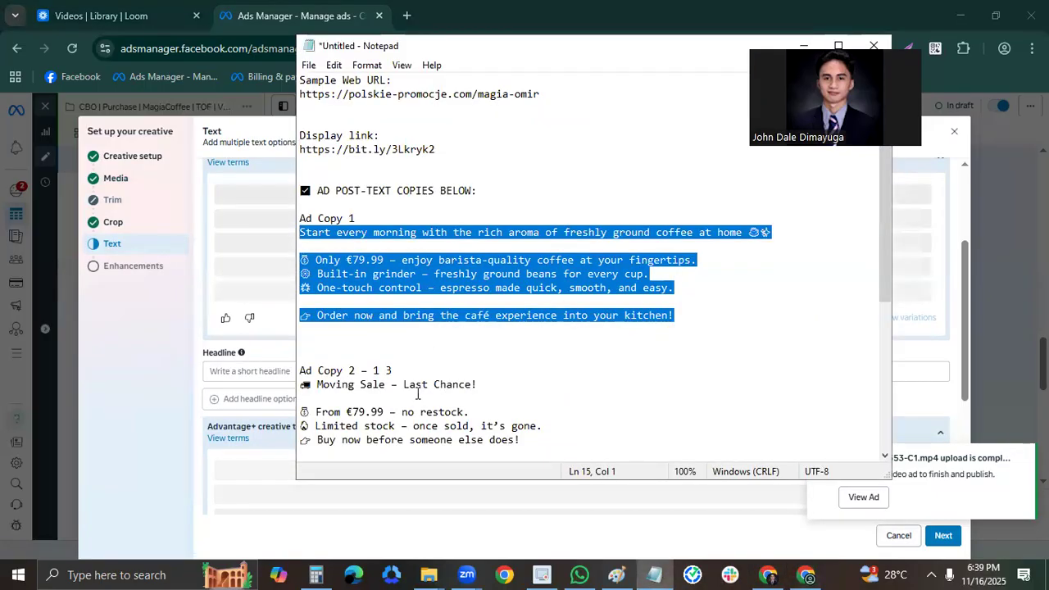
pyautogui.tripleClick(333, 384)
pyautogui.scroll(-7, 497, 315)
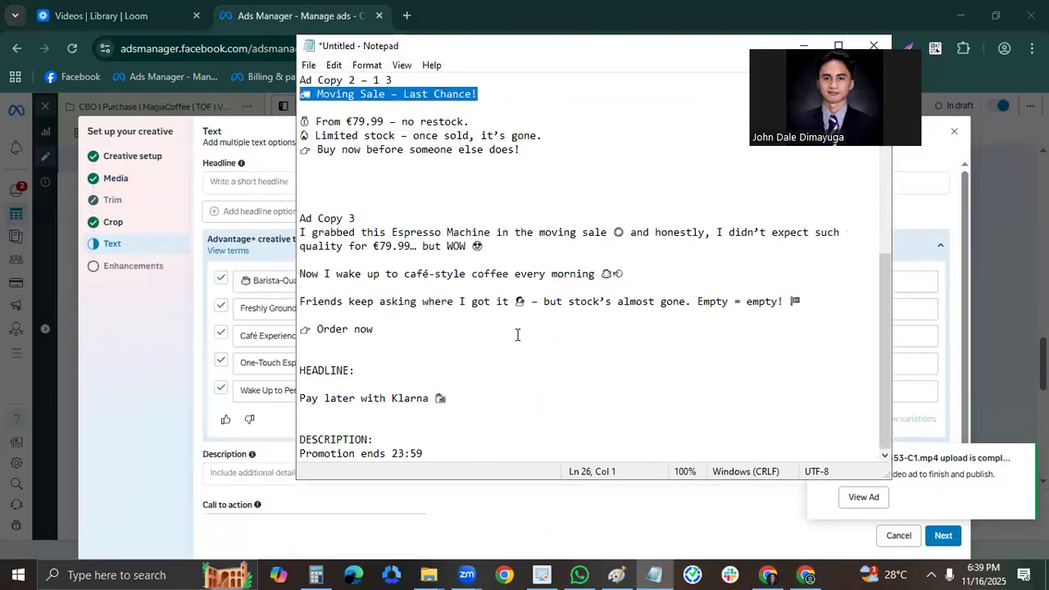
pyautogui.tripleClick(295, 398)
pyautogui.hotkey('ctrl', 'c')
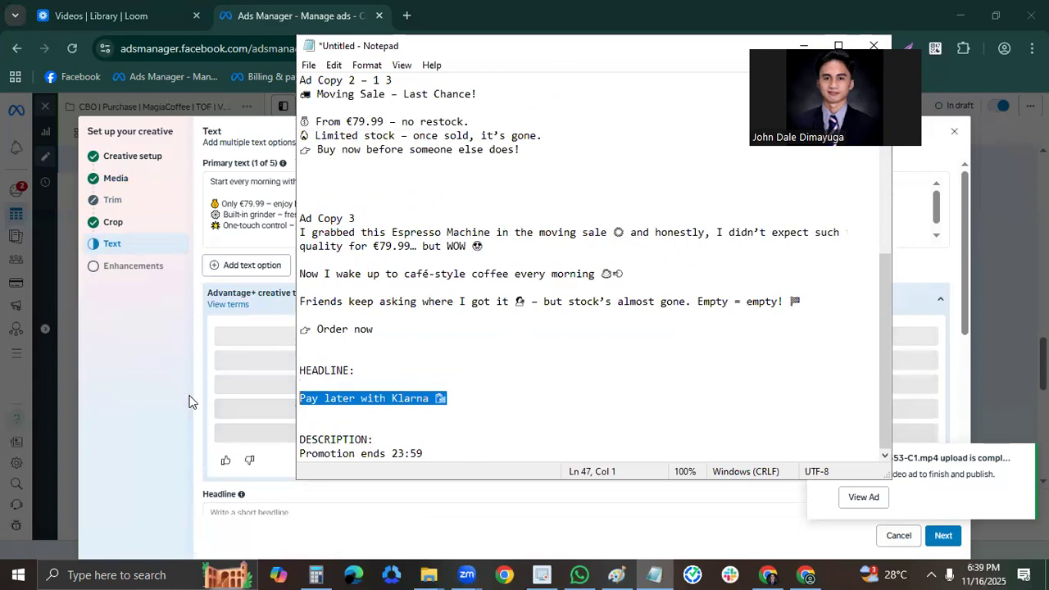
pyautogui.hotkey('alt', 'Tab')
pyautogui.scroll(-3, 363, 481)
pyautogui.scroll(-1, 352, 426)
pyautogui.click(339, 361)
pyautogui.hotkey('ctrl', 'v')
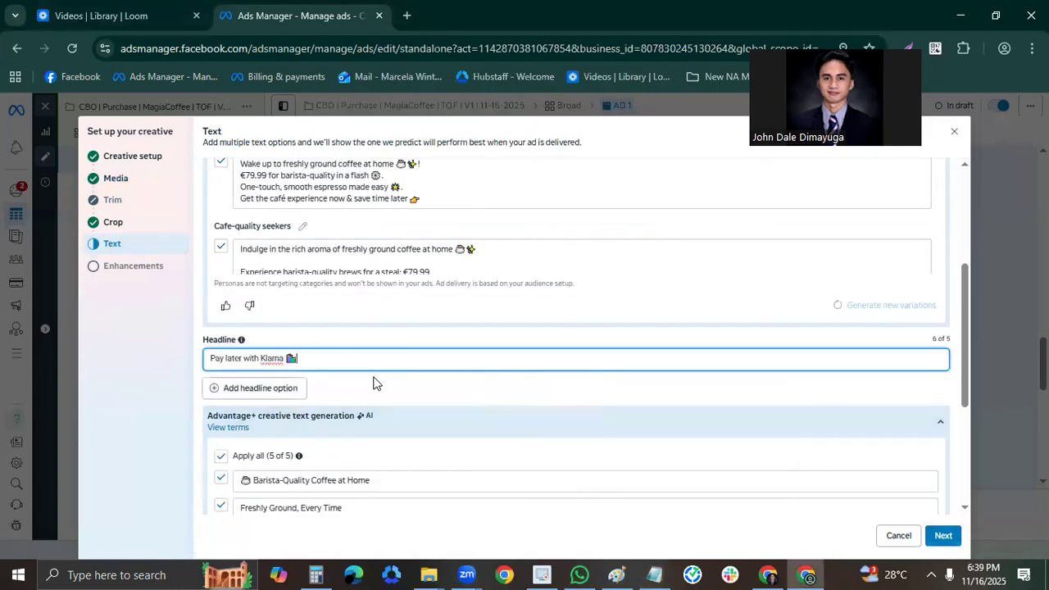
# Copy "Promotion ends 23:59" from the Notepad notes into the ad's Description field.
pyautogui.scroll(-2, 442, 387)
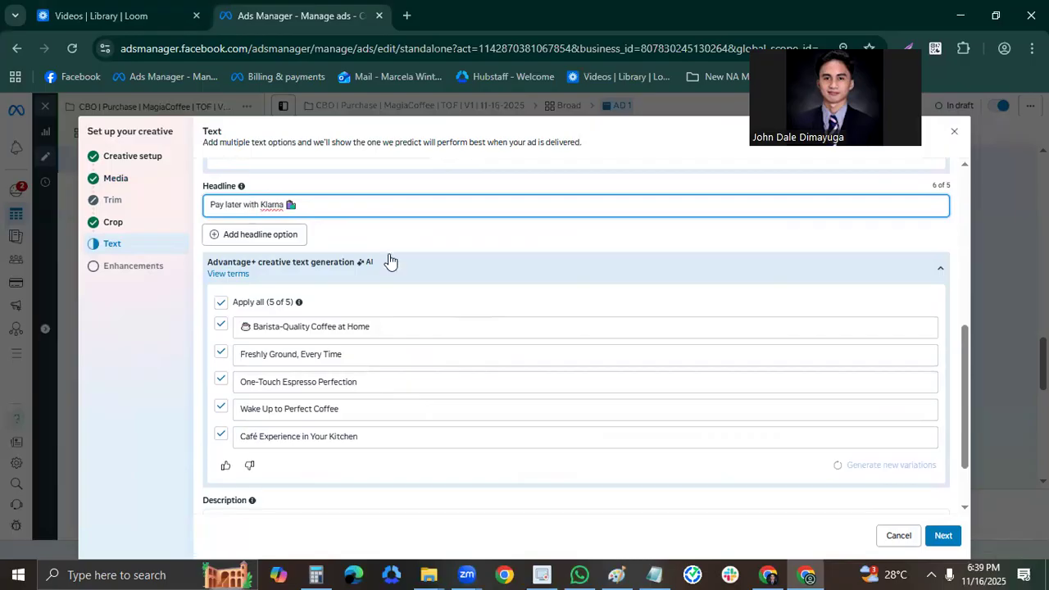
pyautogui.scroll(-1, 537, 391)
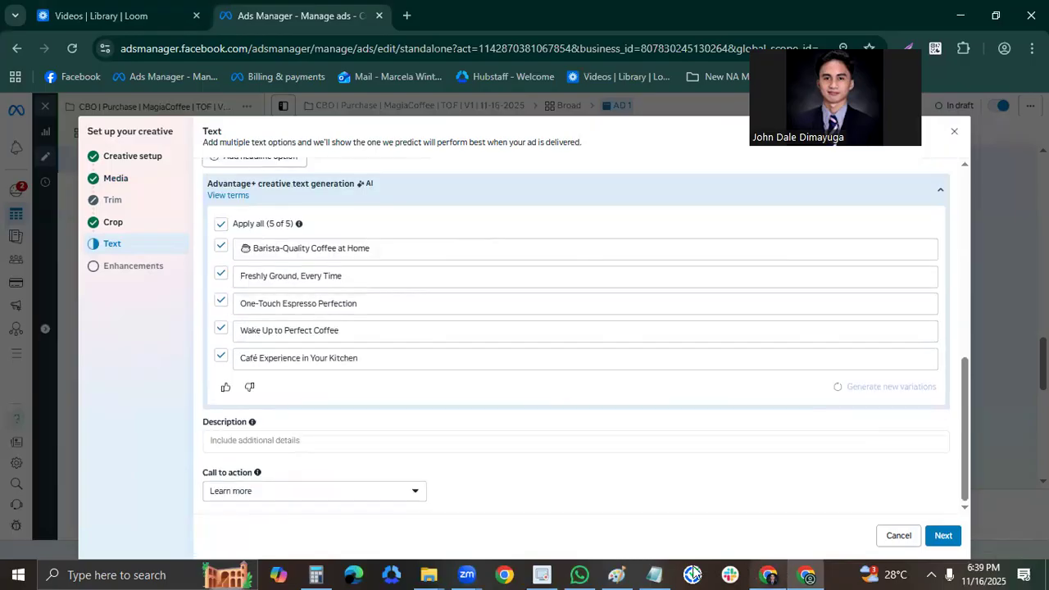
pyautogui.hotkey('alt', 'Tab')
pyautogui.moveTo(423, 454); pyautogui.dragTo(297, 452)
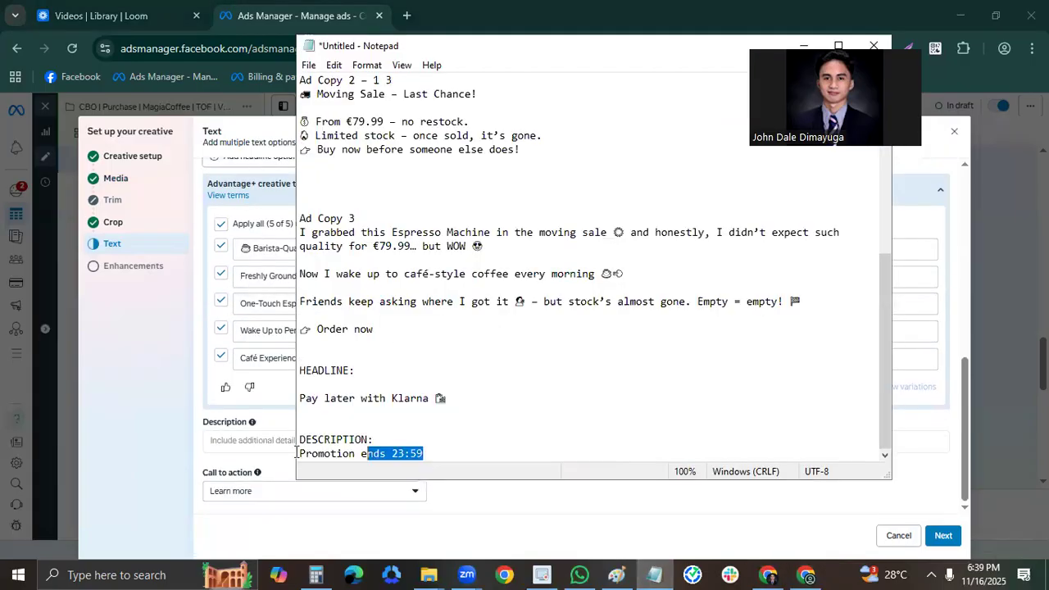
pyautogui.click(272, 441)
pyautogui.write('Promotion ends 23:59')
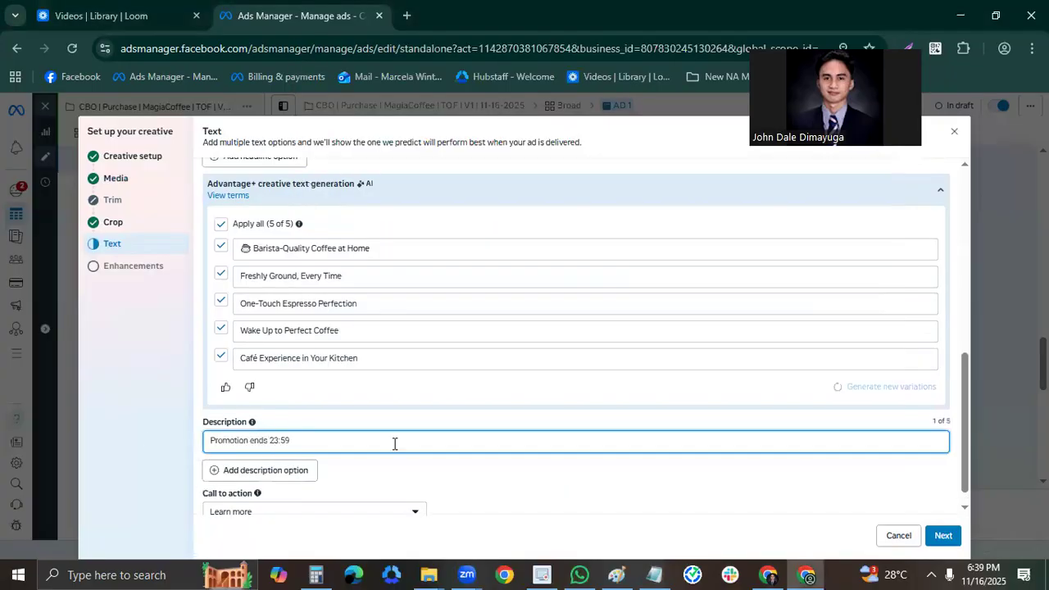
pyautogui.click(433, 470)
# Set the ad's call to action to Shop now and complete the creative setup with the default Advantage+ enhancements.
pyautogui.scroll(-1, 375, 477)
pyautogui.click(383, 491)
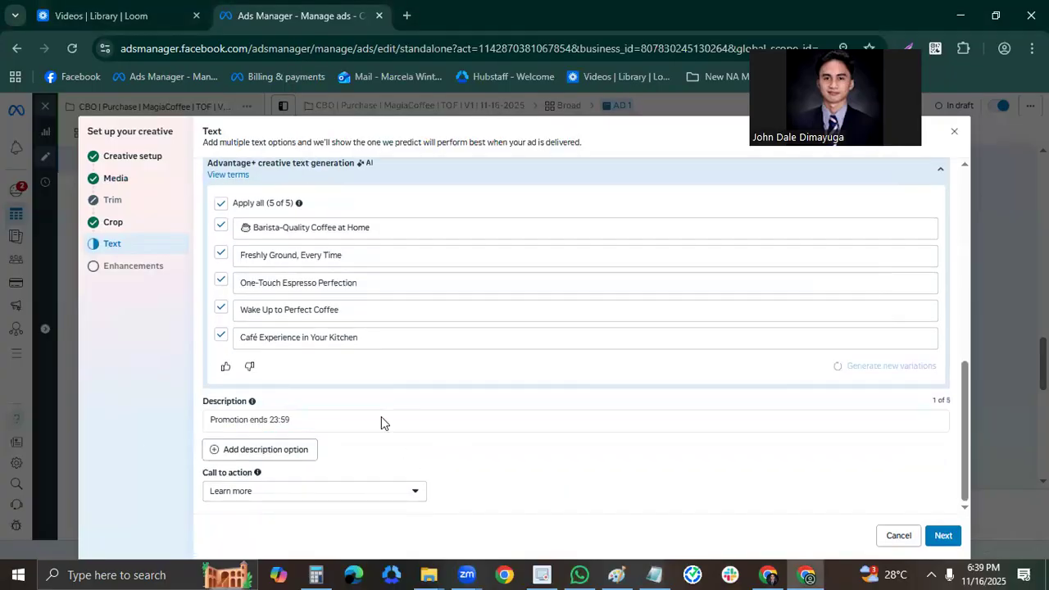
pyautogui.scroll(2, 320, 407)
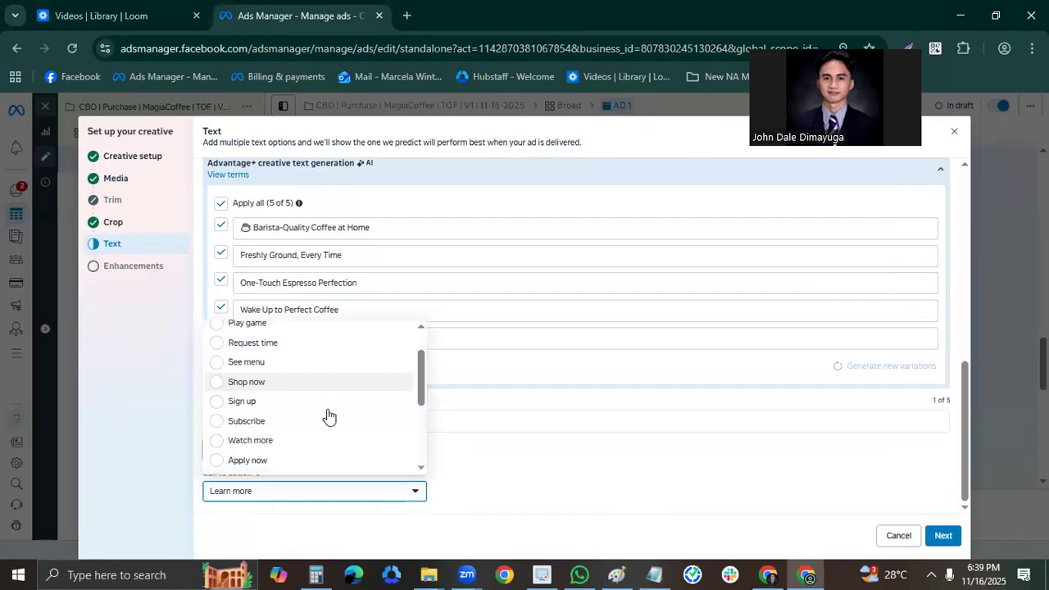
pyautogui.scroll(1, 332, 422)
pyautogui.scroll(-2, 299, 413)
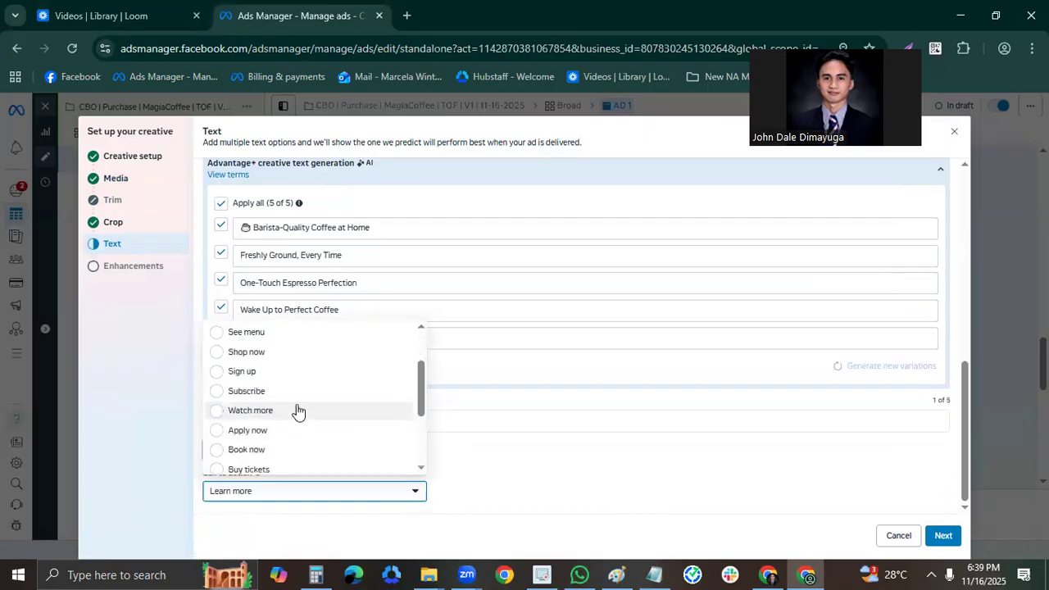
pyautogui.scroll(-2, 328, 426)
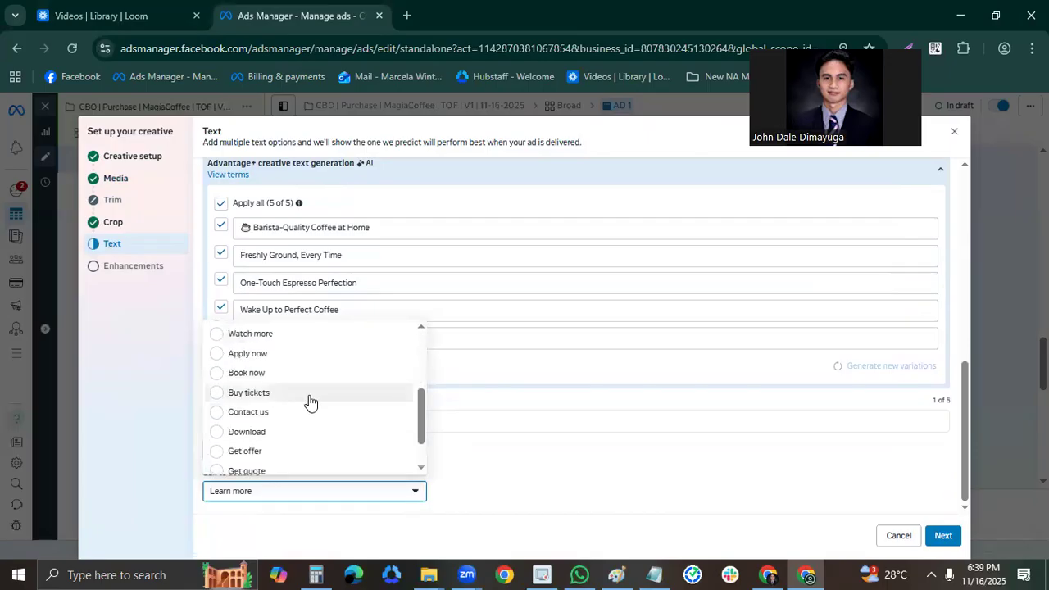
pyautogui.scroll(3, 317, 396)
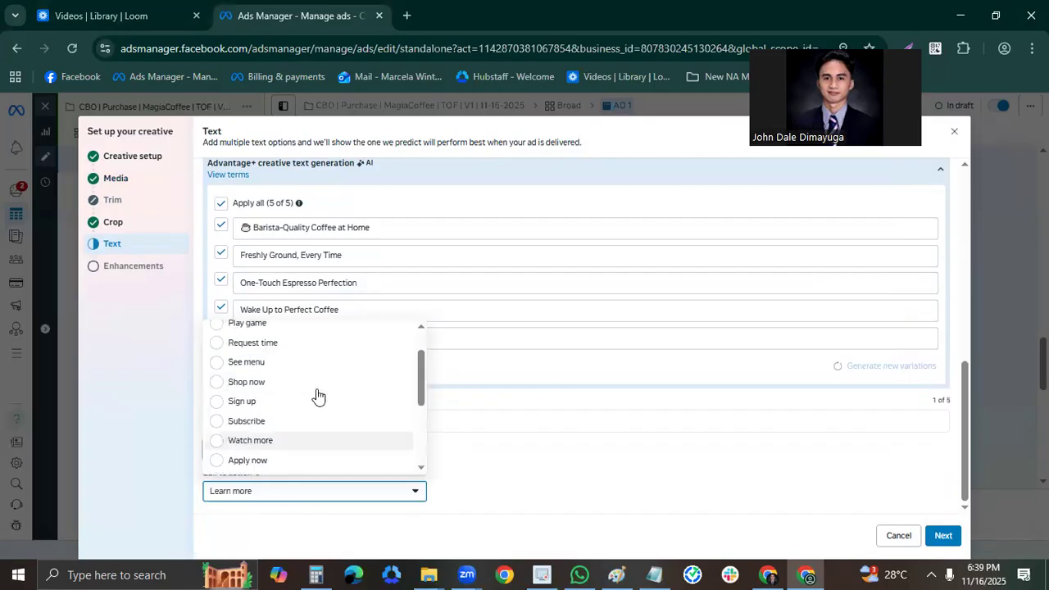
pyautogui.scroll(1, 327, 421)
pyautogui.scroll(-2, 330, 420)
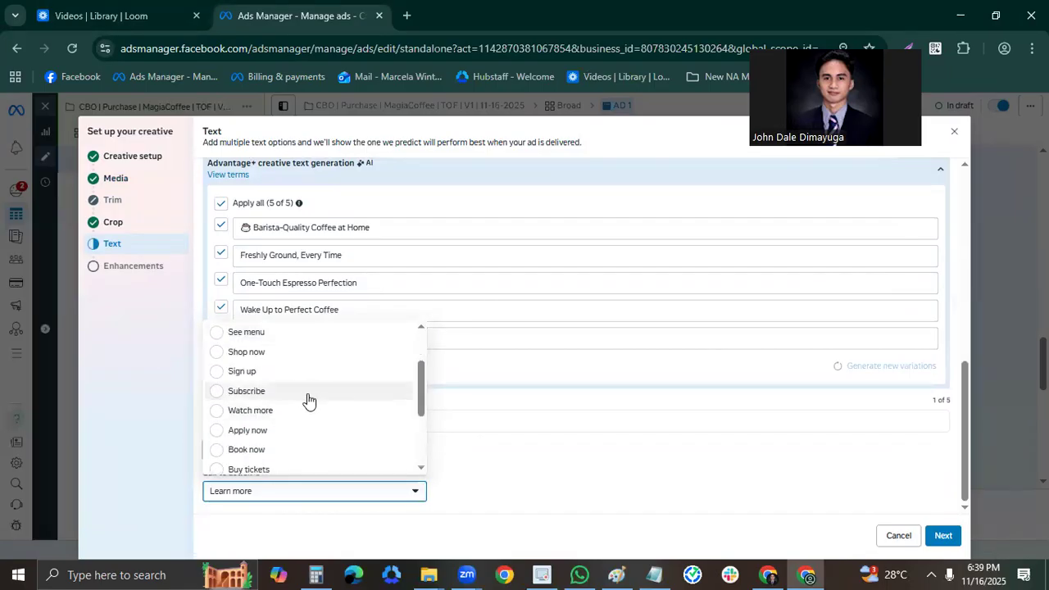
pyautogui.click(254, 352)
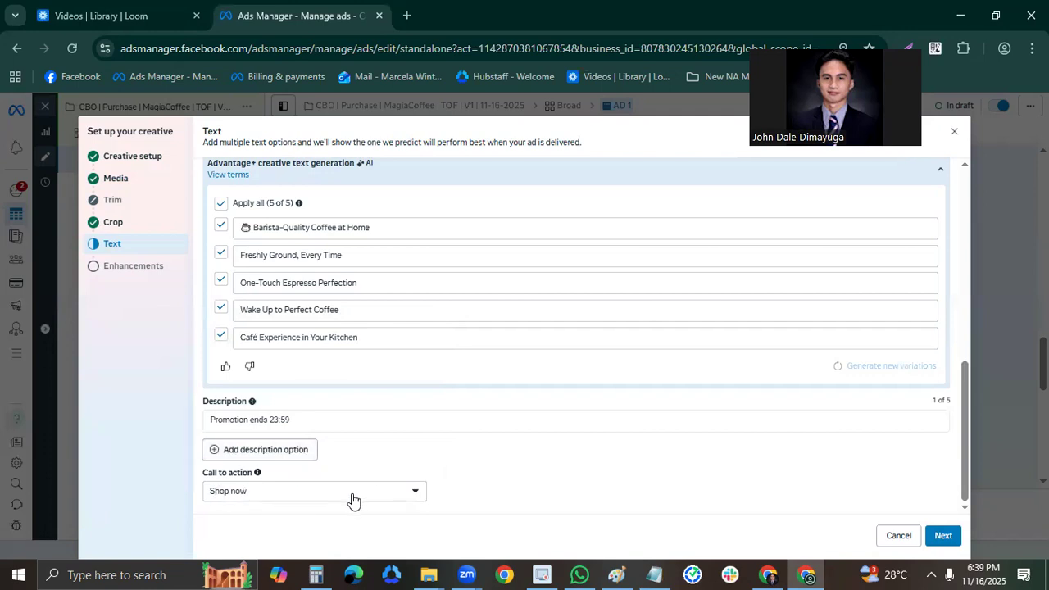
pyautogui.click(943, 535)
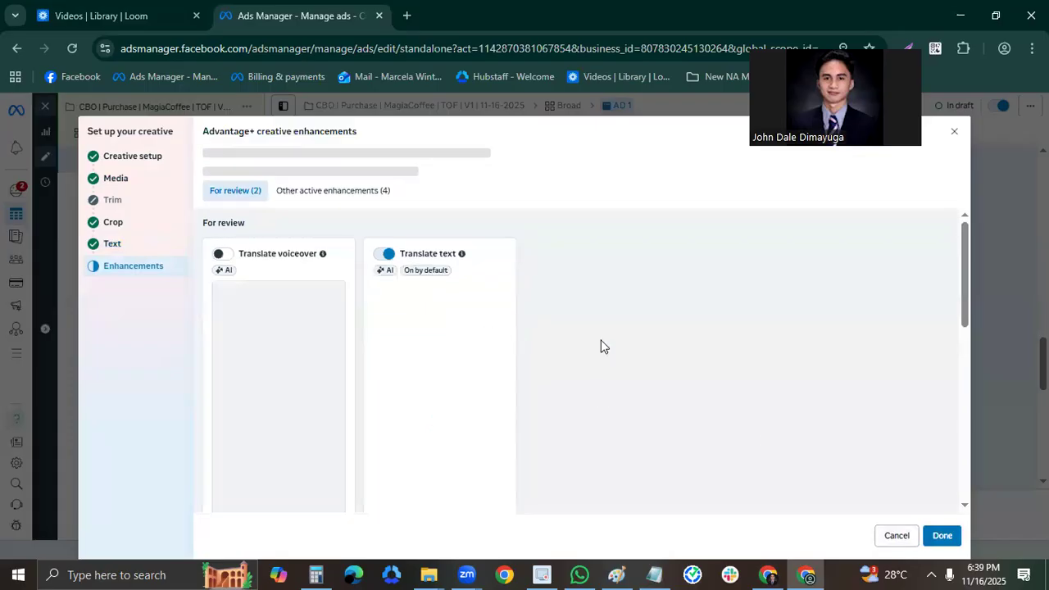
pyautogui.click(942, 535)
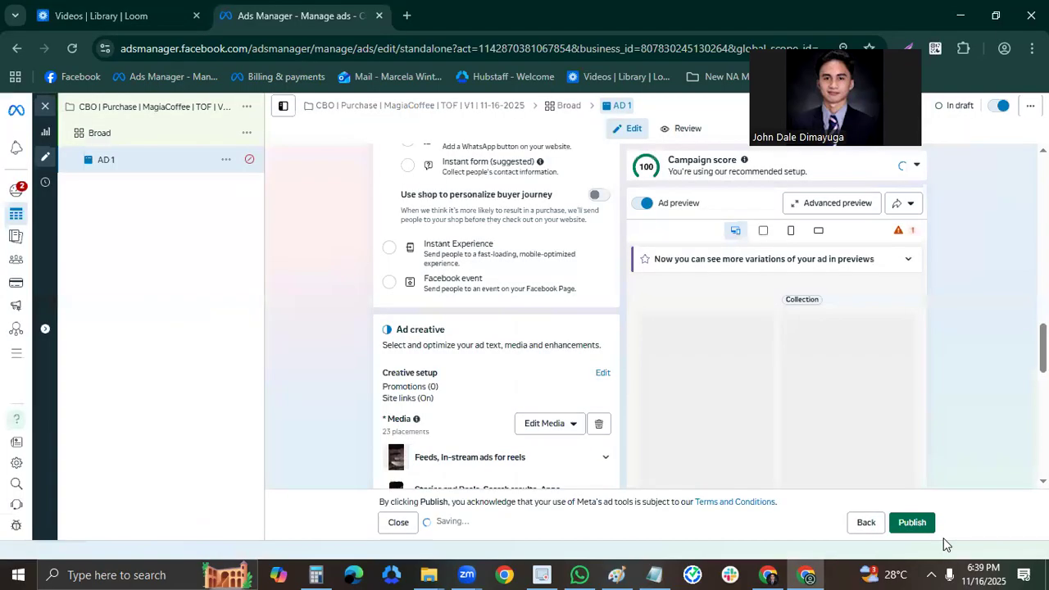
# Review AD 1's error notice and its creative settings, from media and texts to call to action and enhancements.
pyautogui.scroll(-1, 609, 331)
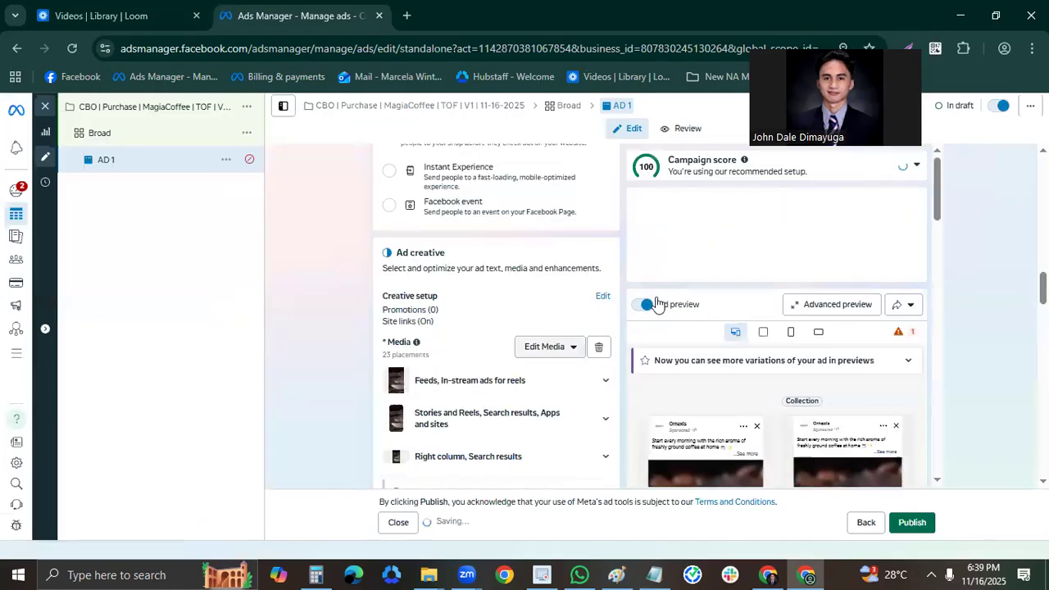
pyautogui.moveTo(249, 165)
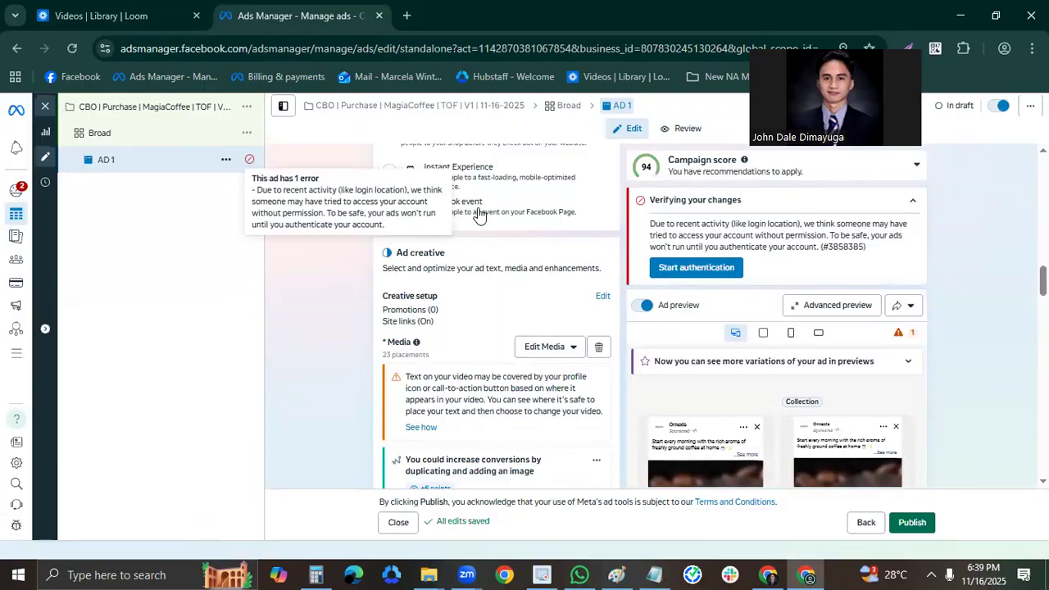
pyautogui.scroll(-1, 567, 259)
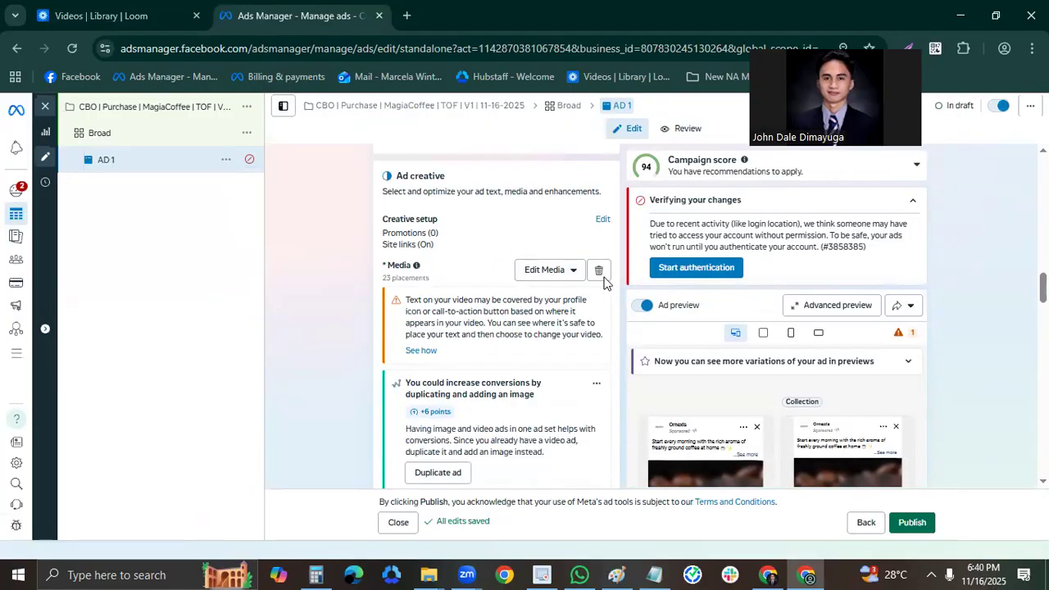
pyautogui.scroll(3, 610, 311)
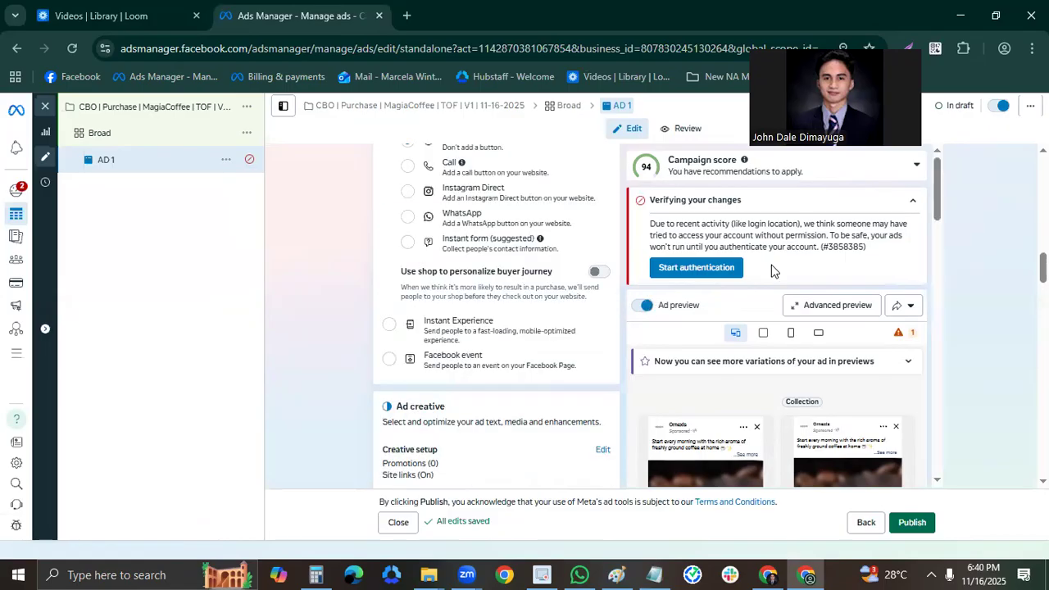
pyautogui.scroll(-2, 571, 279)
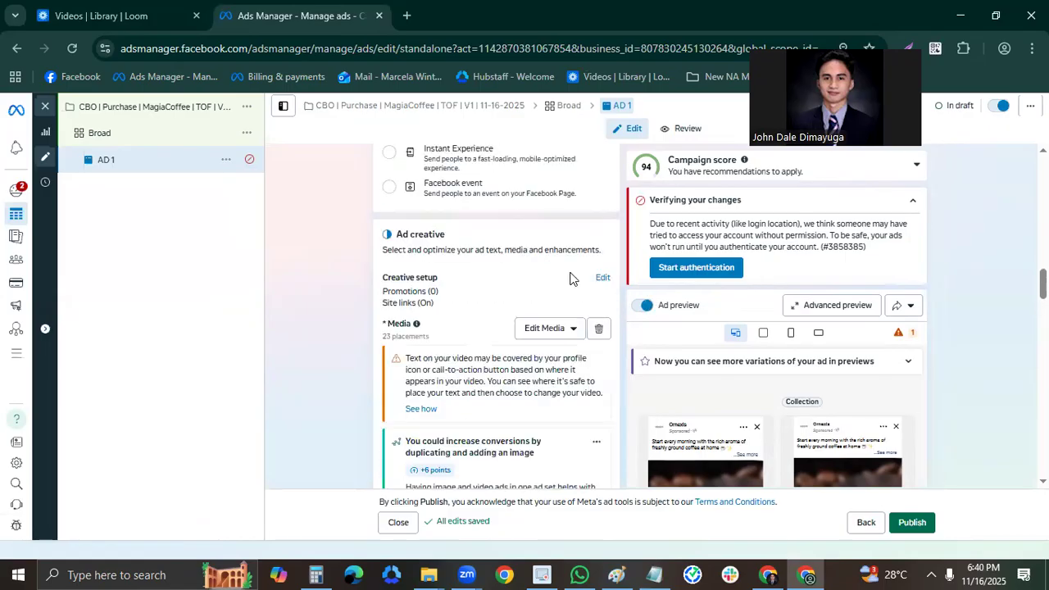
pyautogui.scroll(-2, 653, 275)
pyautogui.scroll(-1, 566, 284)
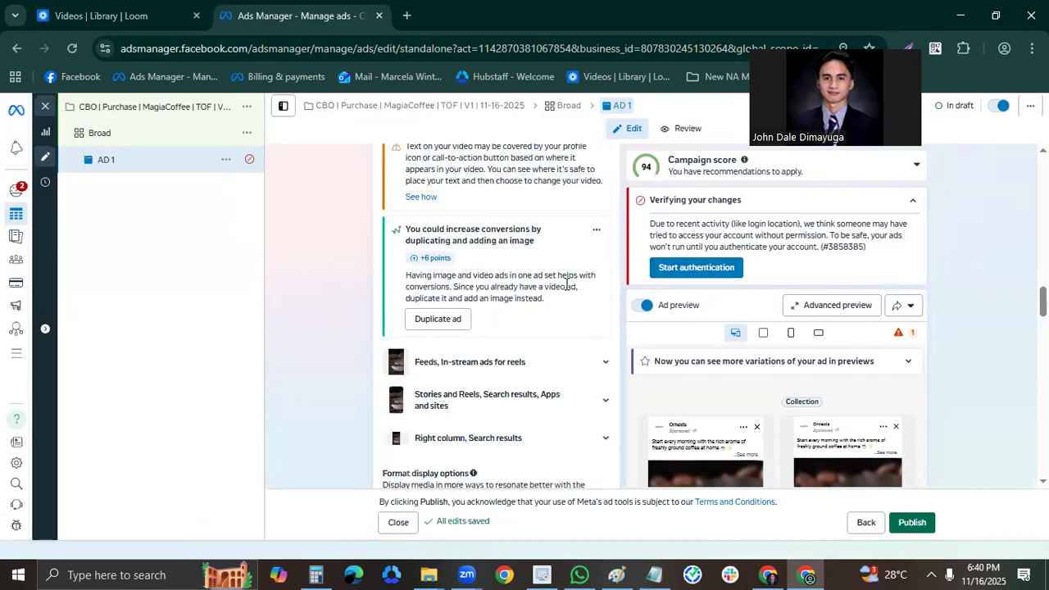
pyautogui.scroll(-4, 577, 300)
pyautogui.scroll(-2, 594, 309)
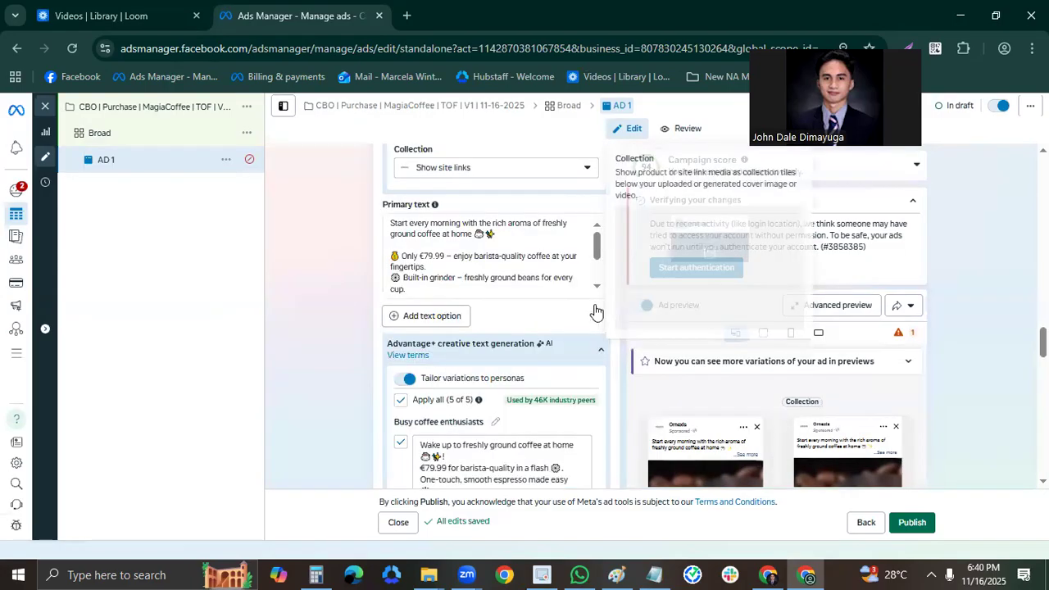
pyautogui.scroll(-3, 582, 305)
pyautogui.scroll(-1, 588, 281)
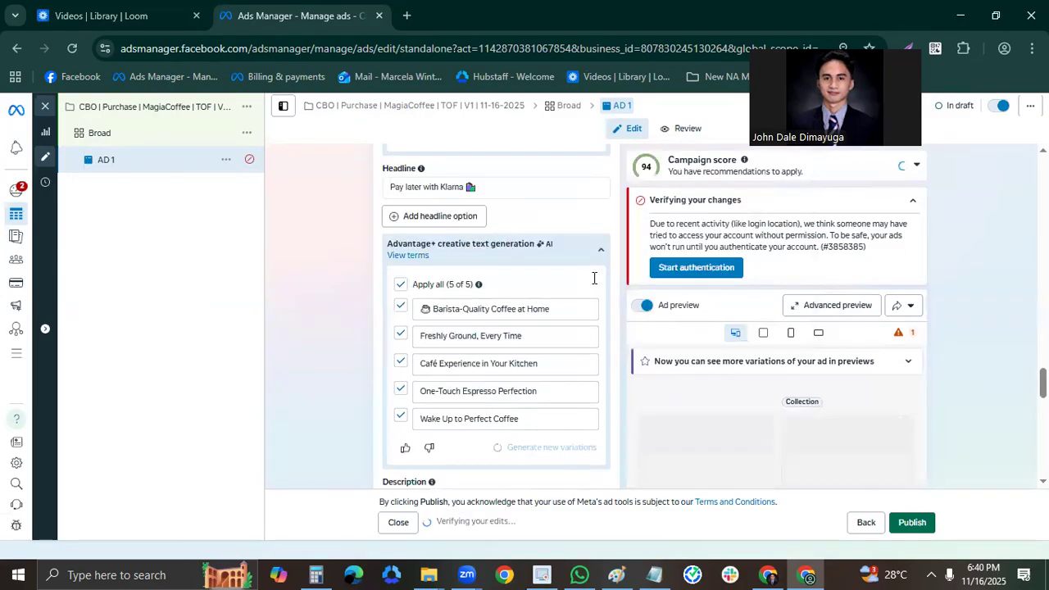
pyautogui.scroll(-4, 578, 295)
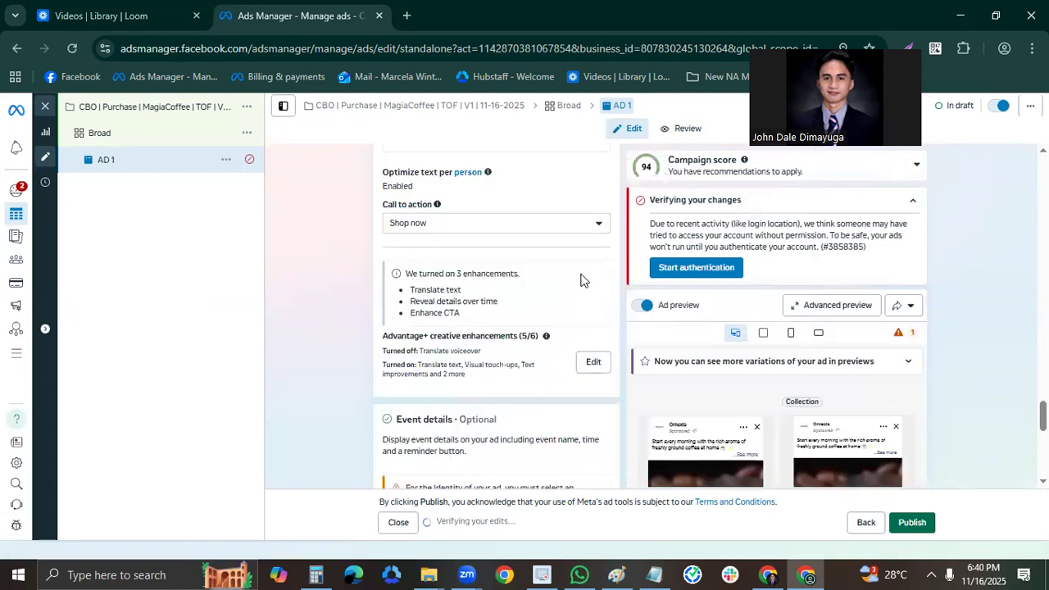
pyautogui.scroll(-1, 590, 320)
pyautogui.scroll(2, 541, 270)
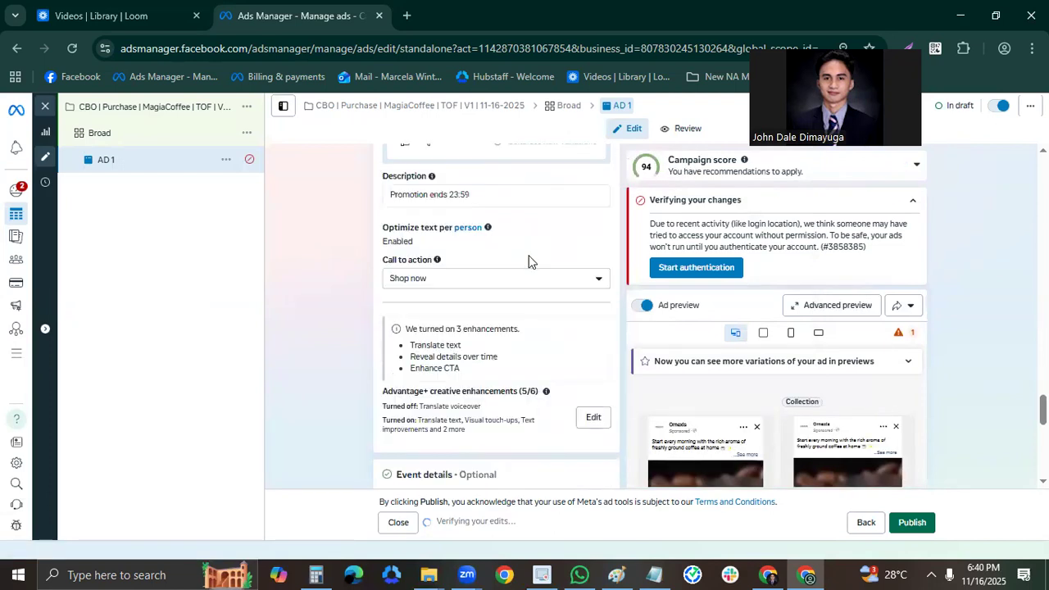
# Examine AD 1's event details, languages and tracking settings, including the URL parameters field and the tracked pixel's ID.
pyautogui.scroll(-1, 447, 242)
pyautogui.scroll(-1, 551, 331)
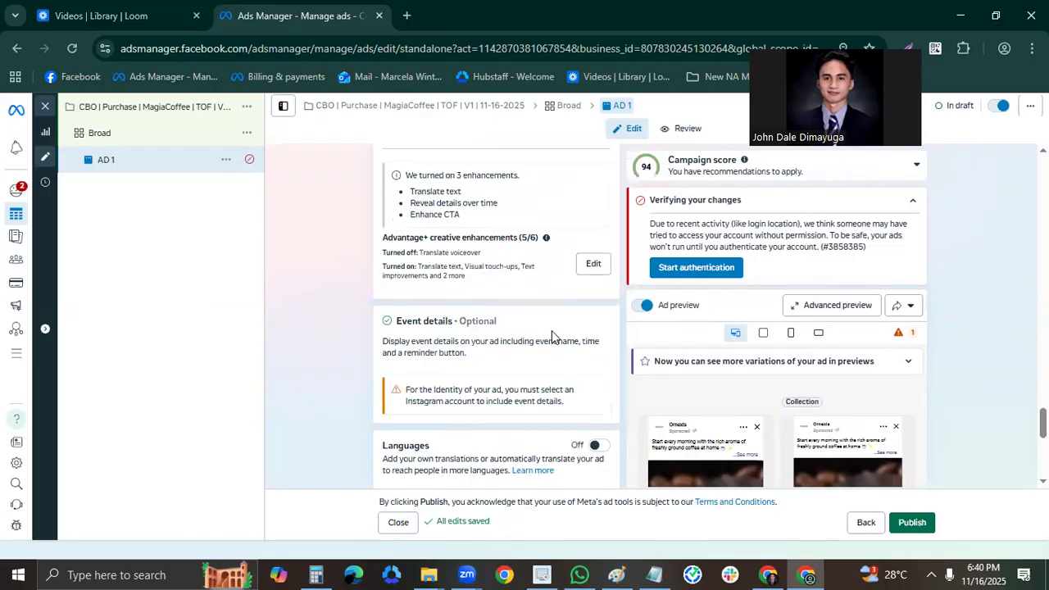
pyautogui.scroll(-2, 563, 334)
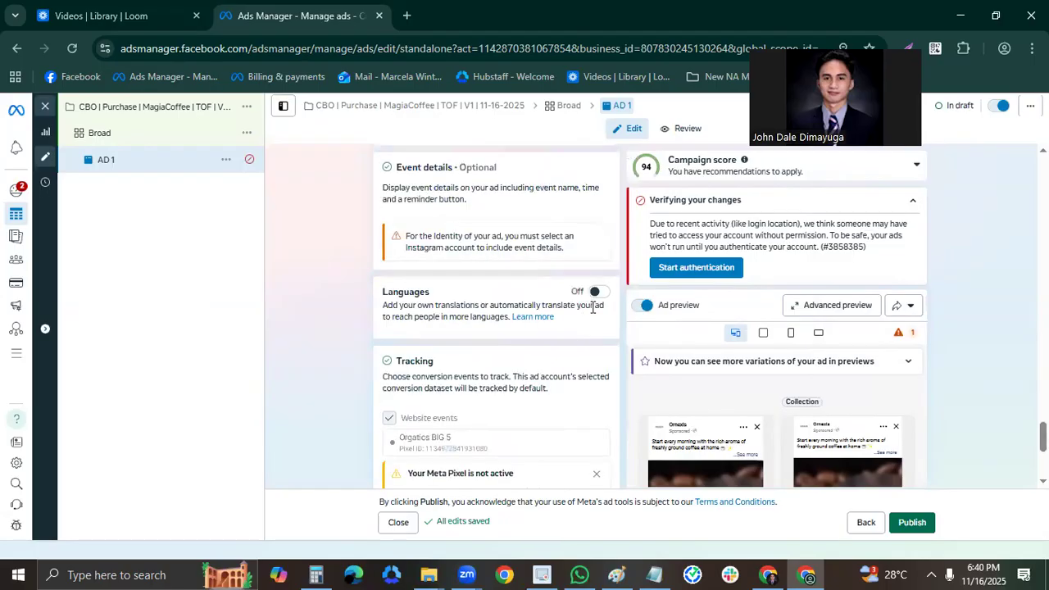
pyautogui.scroll(-2, 594, 328)
pyautogui.scroll(-1, 594, 323)
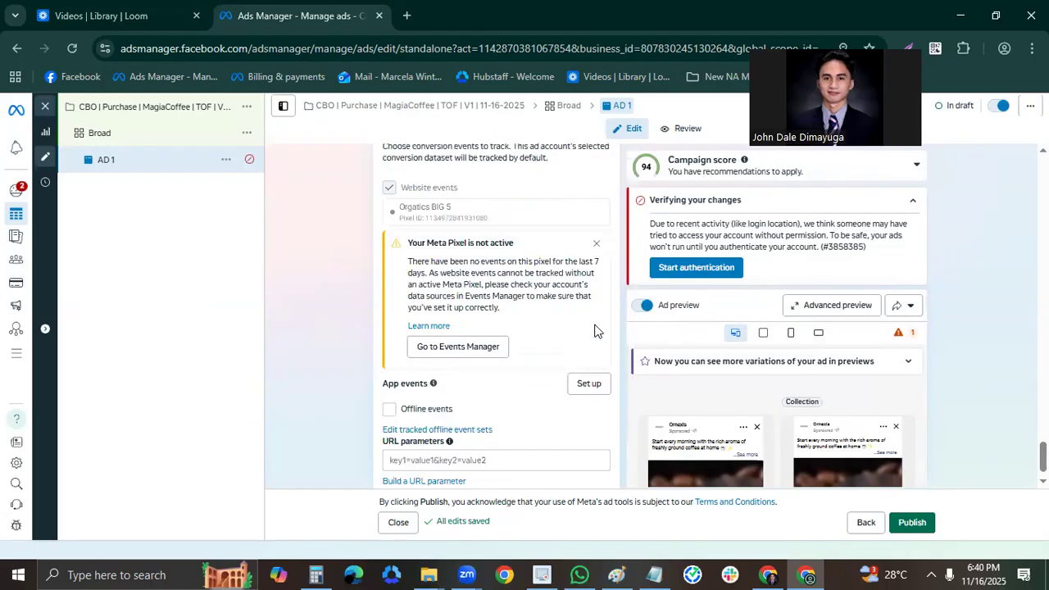
pyautogui.scroll(-1, 574, 357)
pyautogui.click(515, 431)
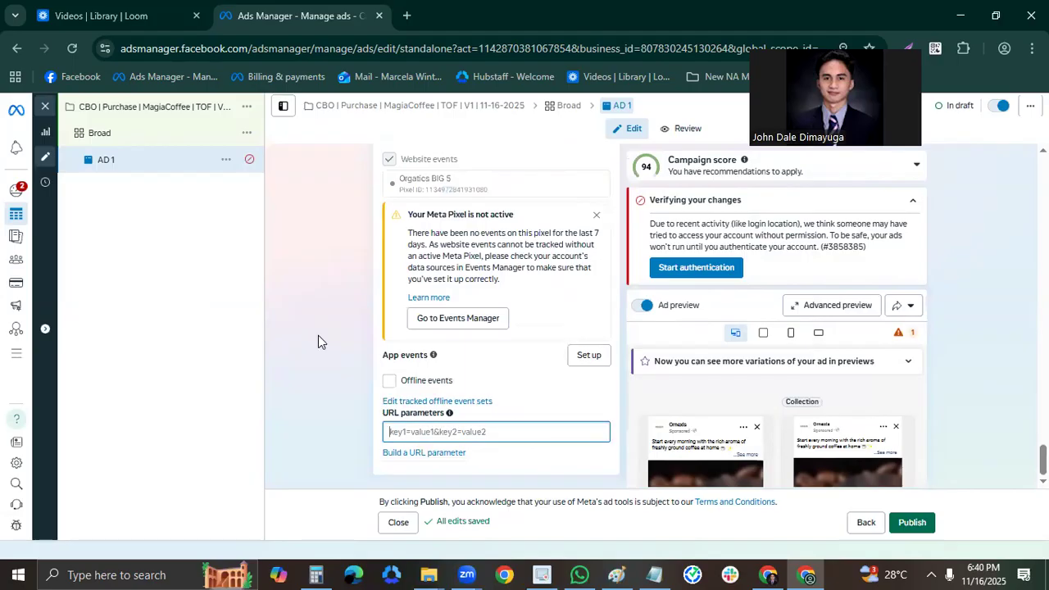
pyautogui.scroll(1, 369, 338)
pyautogui.scroll(-1, 527, 340)
pyautogui.click(513, 430)
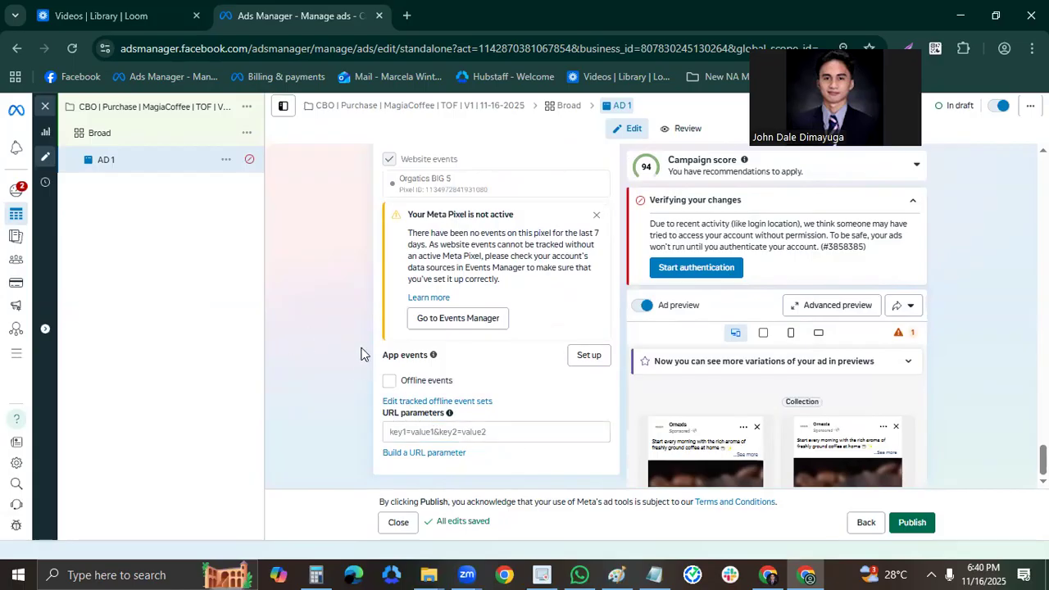
pyautogui.scroll(2, 434, 342)
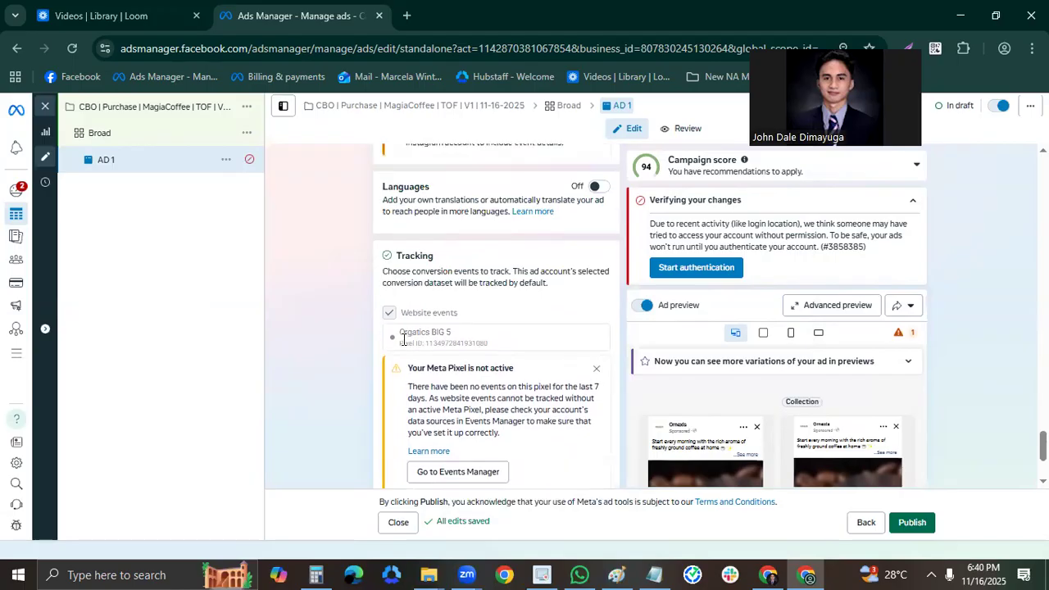
pyautogui.moveTo(433, 341); pyautogui.dragTo(529, 345)
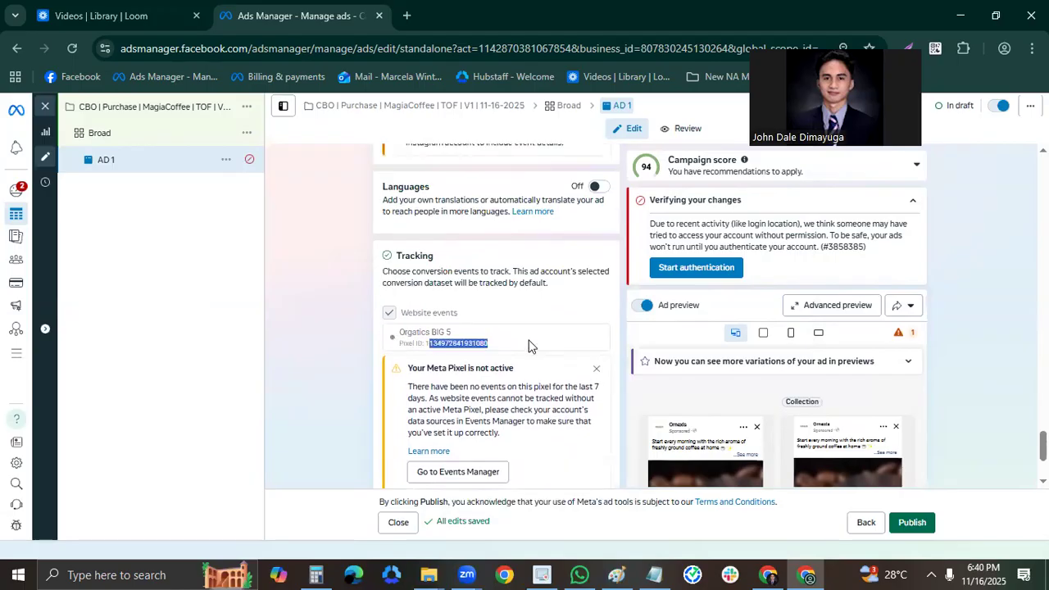
pyautogui.scroll(5, 562, 374)
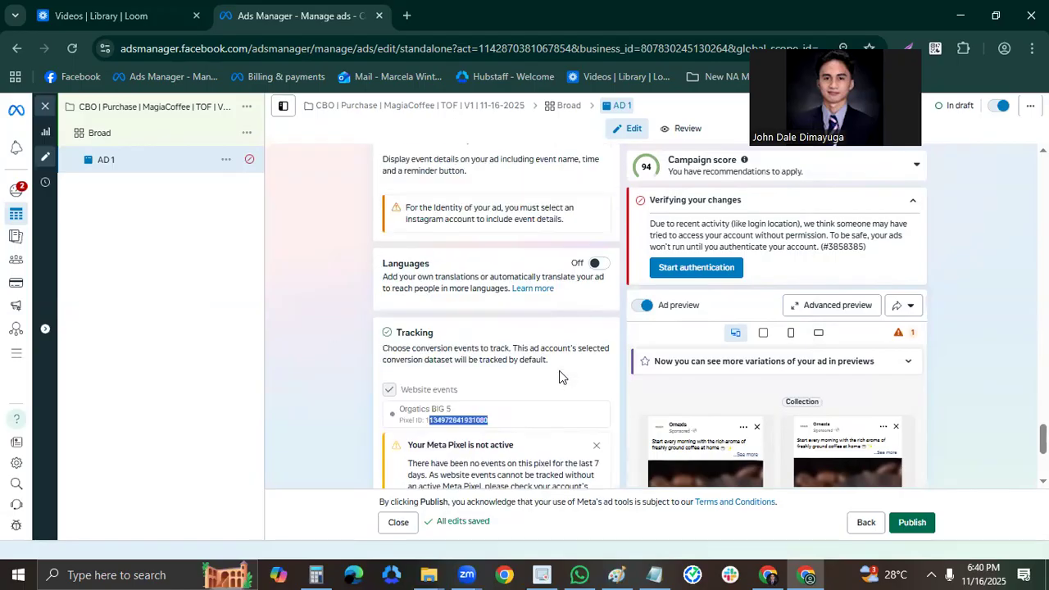
# Quick duplicate the Broad ad set together with its ad.
pyautogui.scroll(5, 606, 404)
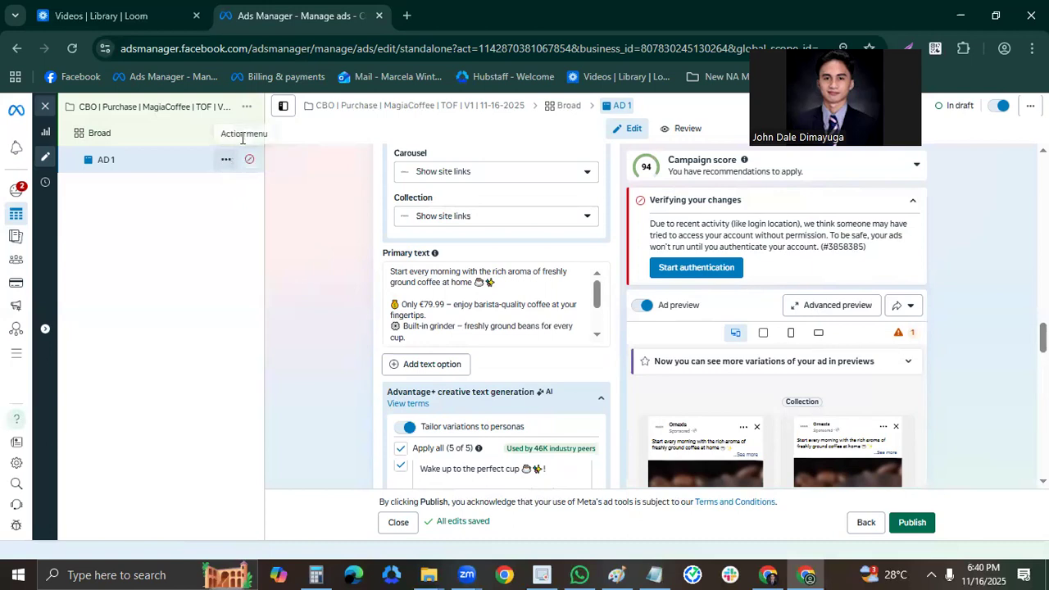
pyautogui.click(205, 135)
pyautogui.click(245, 134)
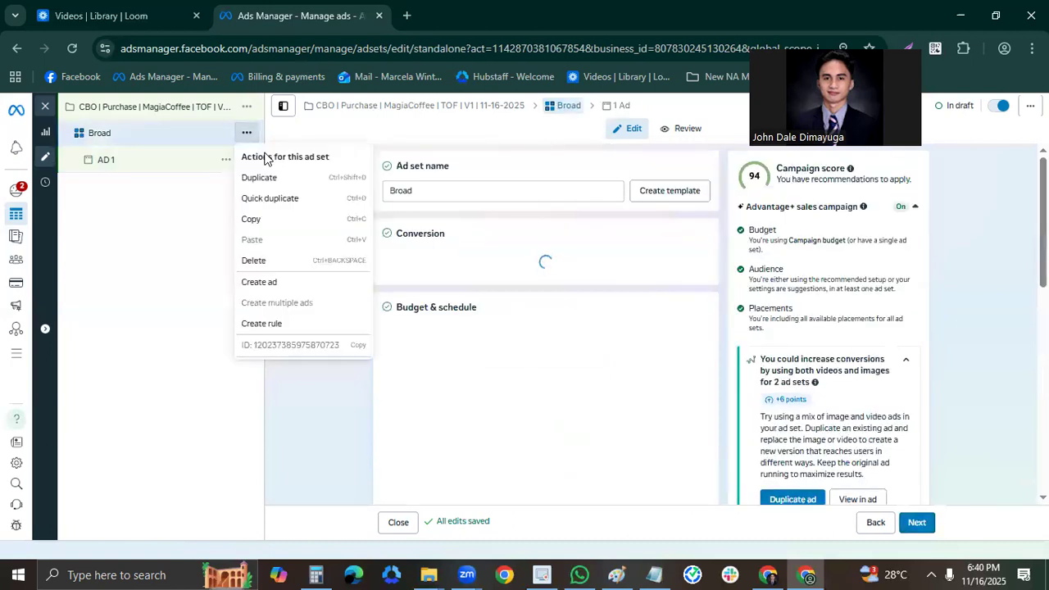
pyautogui.click(302, 199)
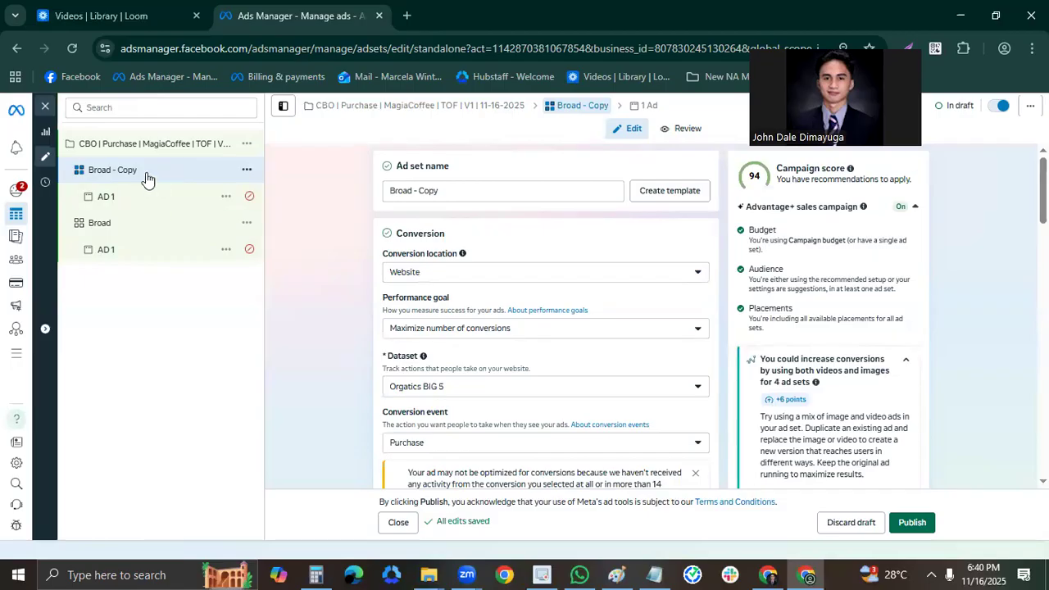
# Rename the ad inside the Broad - Copy ad set as AD 2.
pyautogui.click(139, 205)
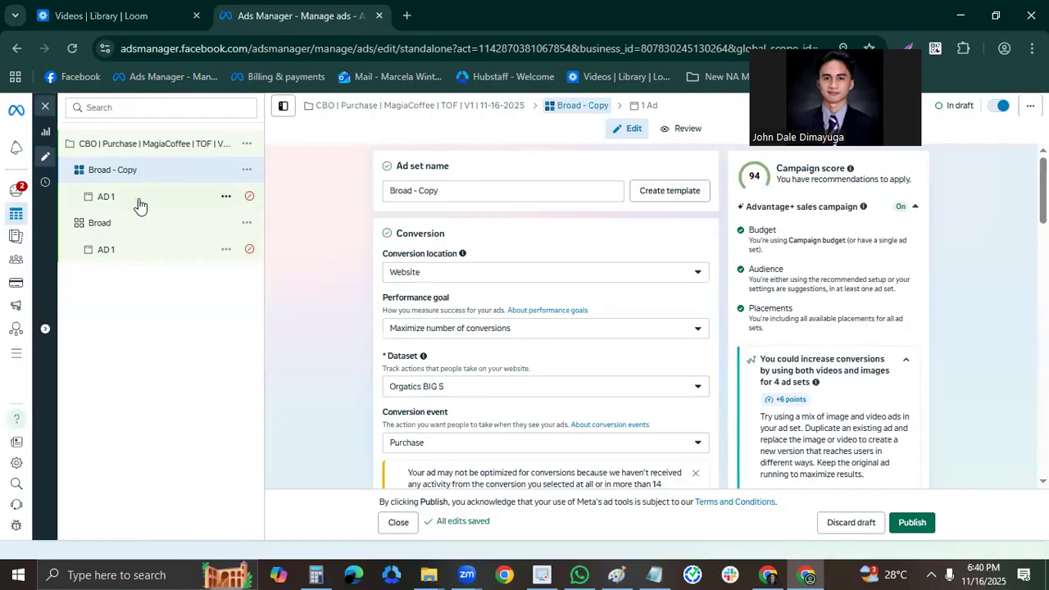
pyautogui.doubleClick(124, 197)
pyautogui.write('2')
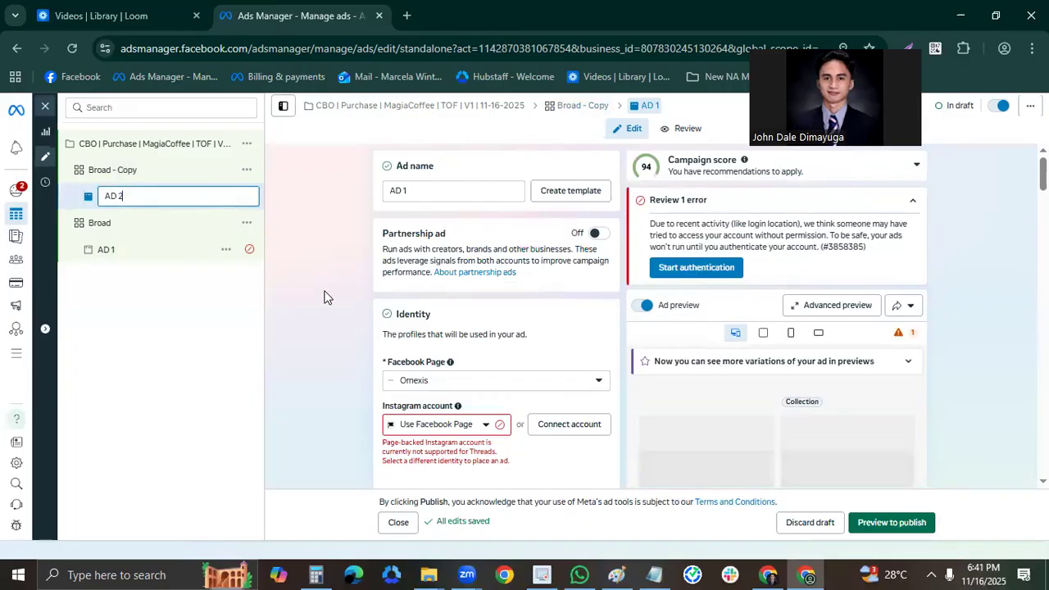
pyautogui.press('Return')
# Change AD 2's video to 1553-C2.mp4, skipping the trim and keeping the original crops for all placements.
pyautogui.scroll(-4, 539, 346)
pyautogui.scroll(-8, 540, 350)
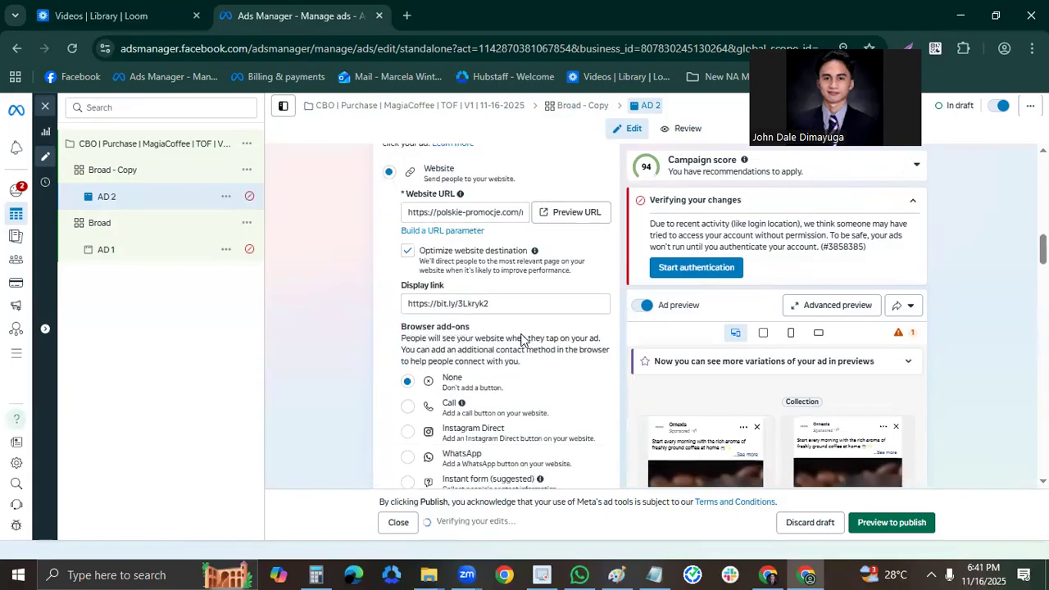
pyautogui.scroll(-5, 524, 342)
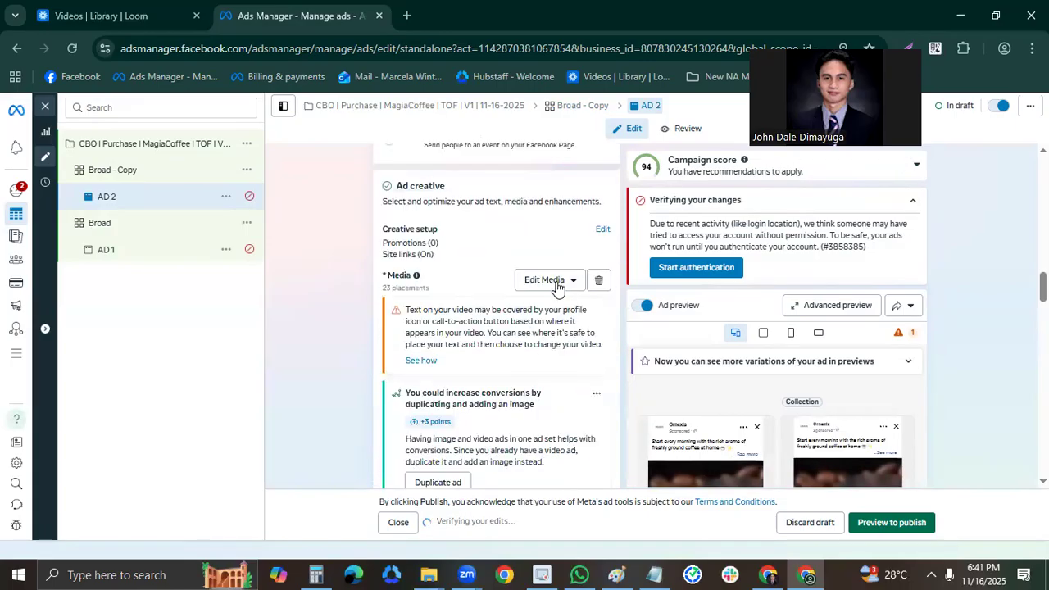
pyautogui.click(554, 283)
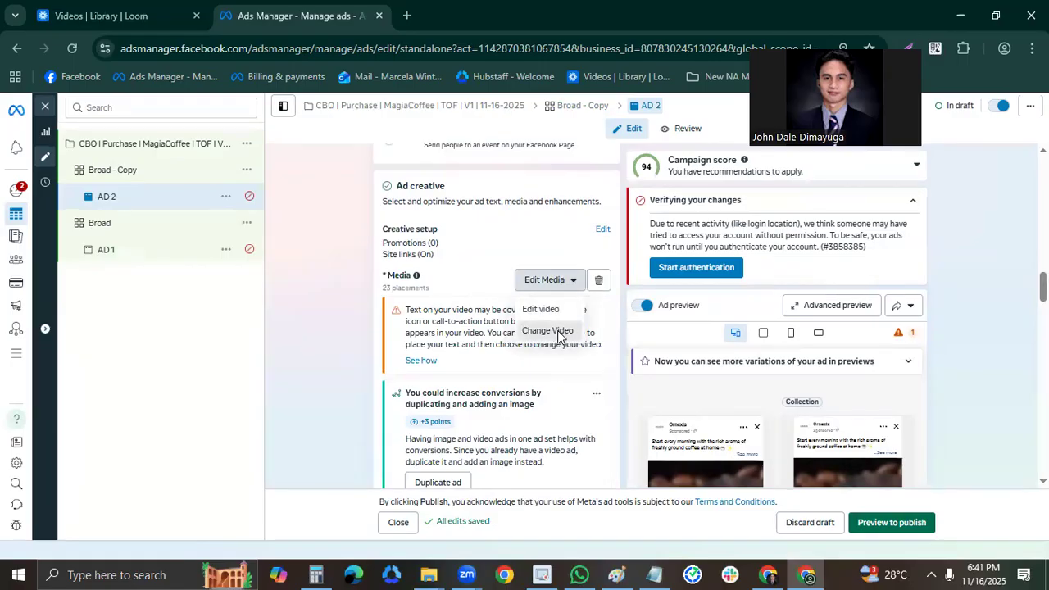
pyautogui.click(547, 331)
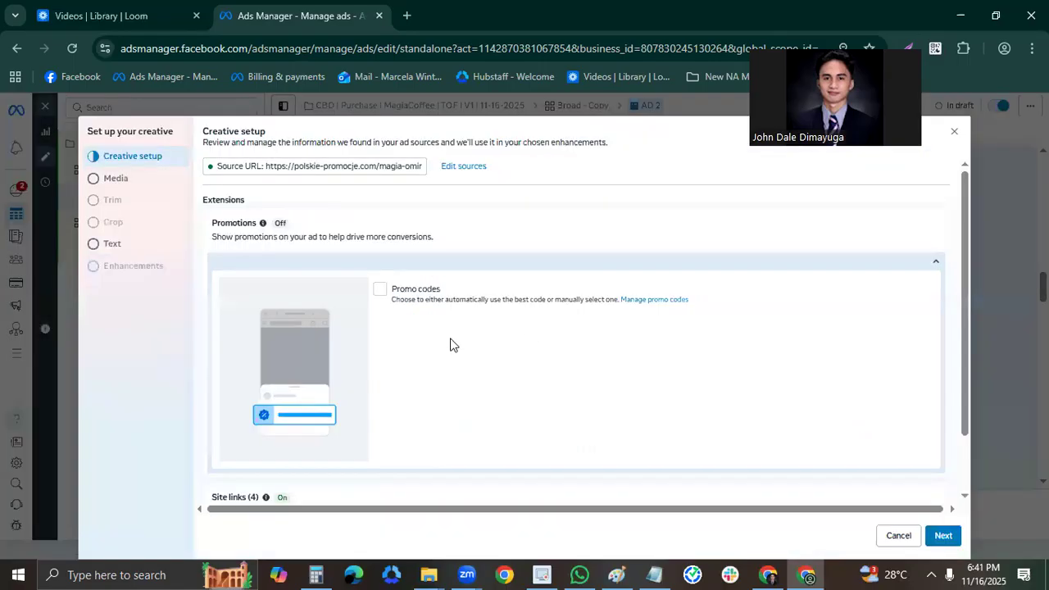
pyautogui.click(143, 186)
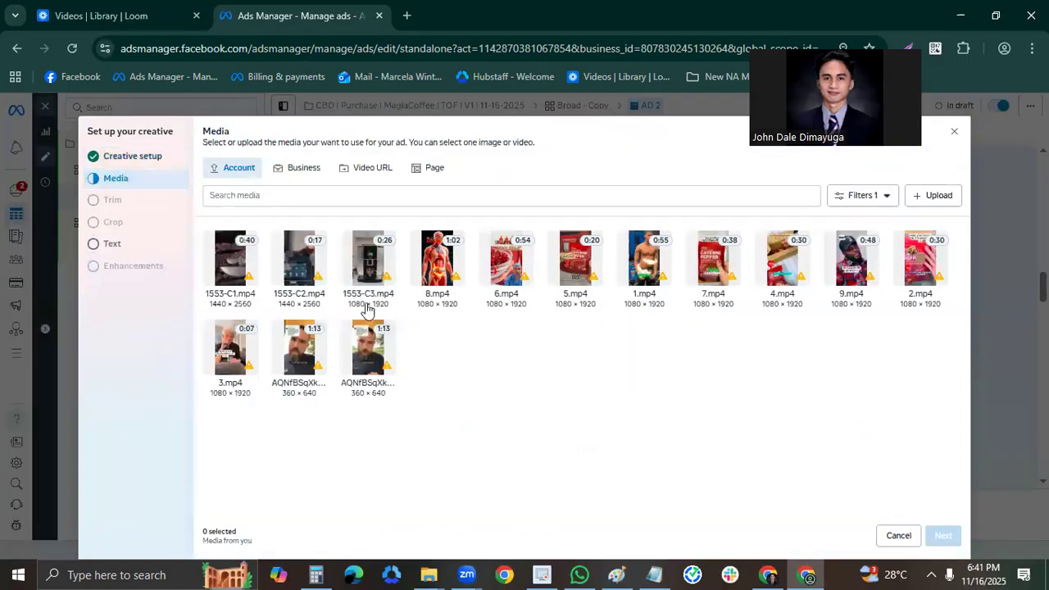
pyautogui.click(301, 296)
pyautogui.click(951, 543)
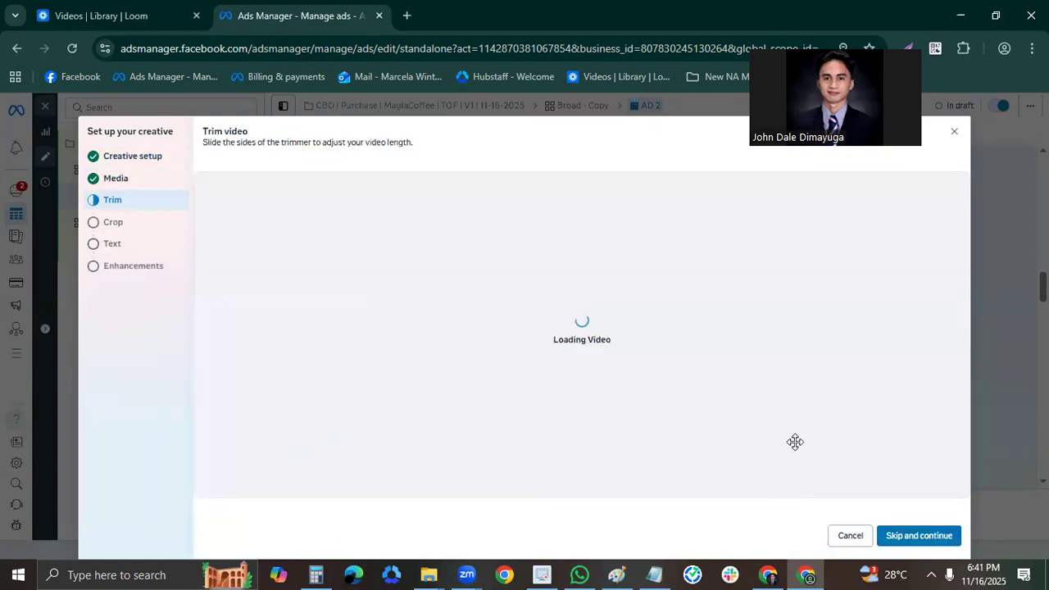
pyautogui.click(910, 536)
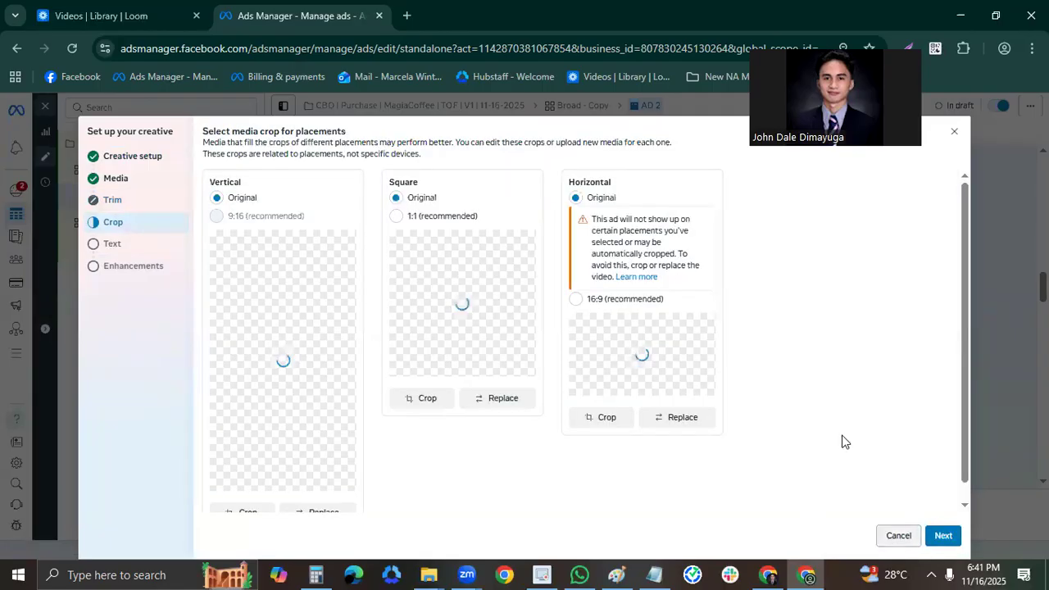
pyautogui.click(941, 535)
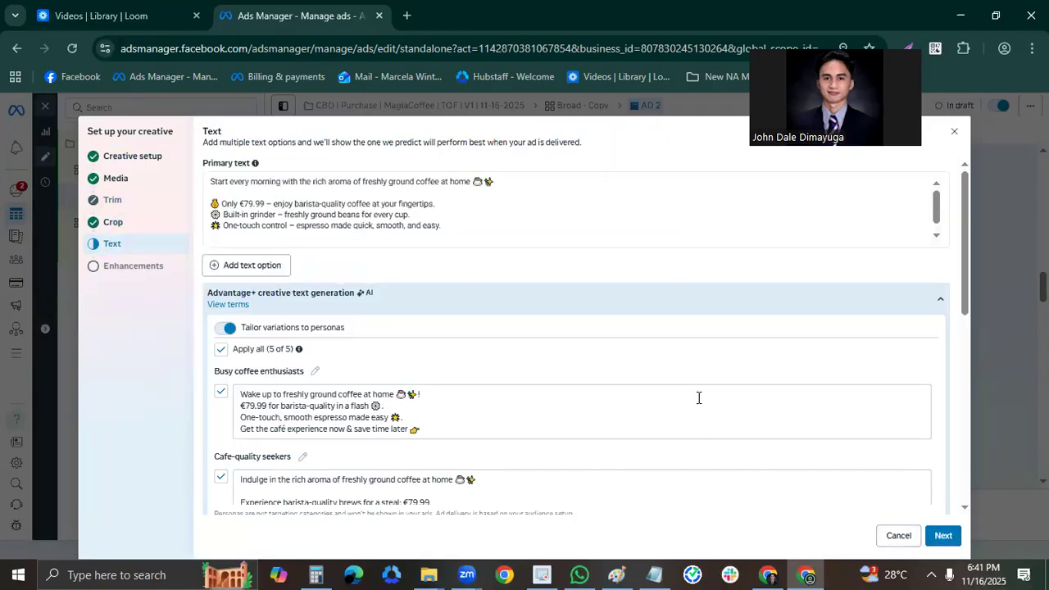
# Replace AD 2's primary text with the "Moving Sale – Last Chance!" copy from the Notepad notes and complete the creative setup.
pyautogui.click(654, 575)
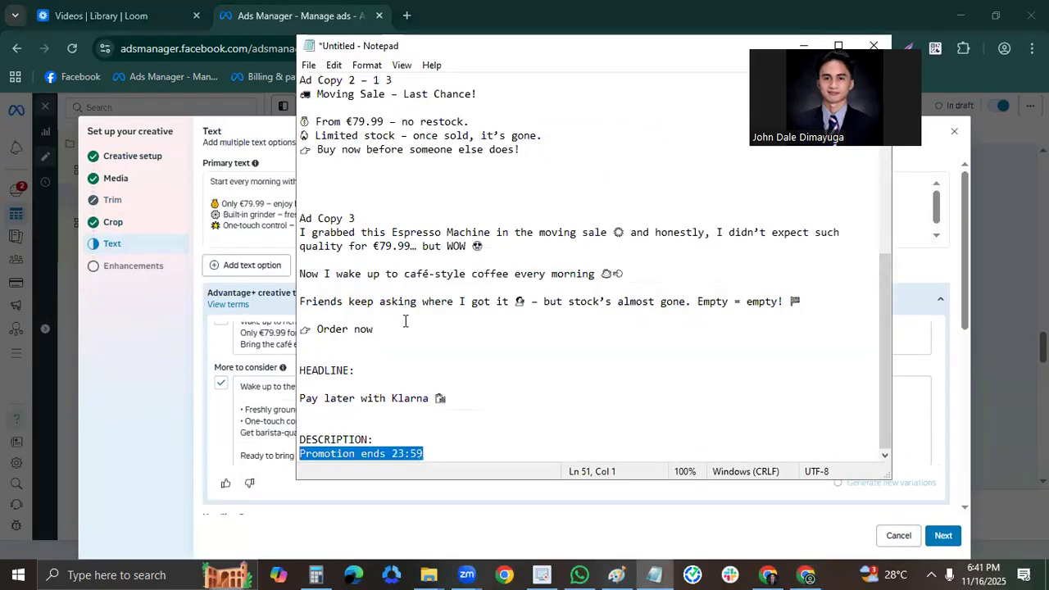
pyautogui.scroll(3, 442, 313)
pyautogui.moveTo(558, 277); pyautogui.dragTo(304, 215)
pyautogui.hotkey('ctrl', 'c')
pyautogui.click(256, 212)
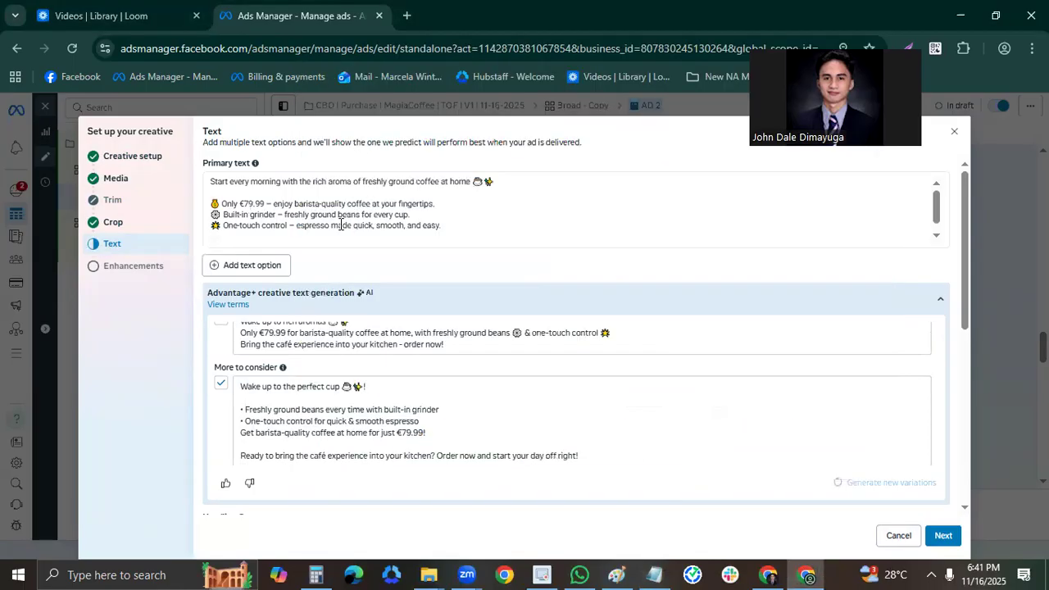
pyautogui.click(435, 238)
pyautogui.hotkey('ctrl', 'v')
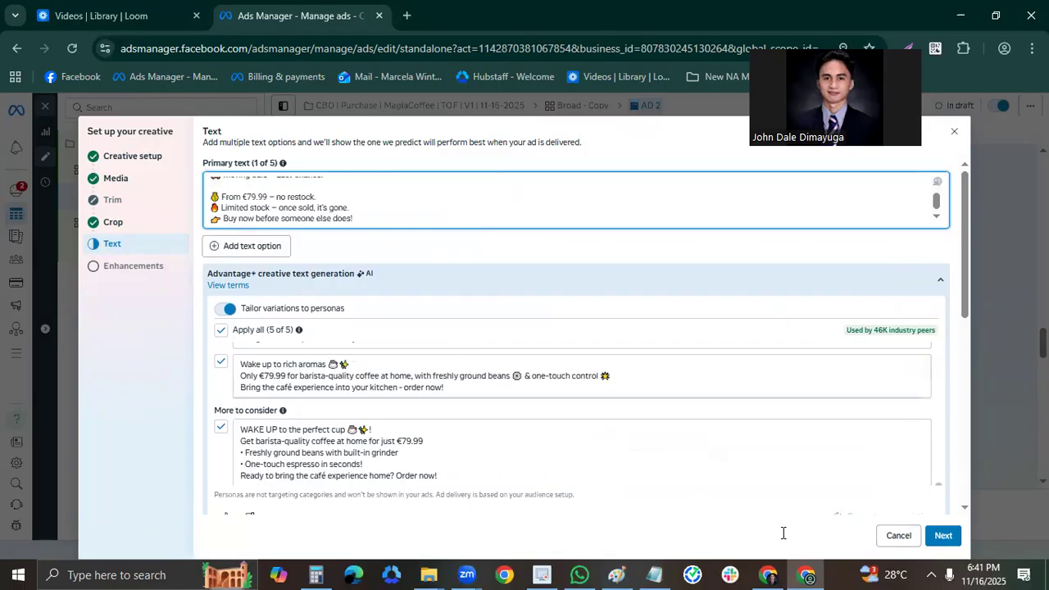
pyautogui.scroll(-5, 418, 386)
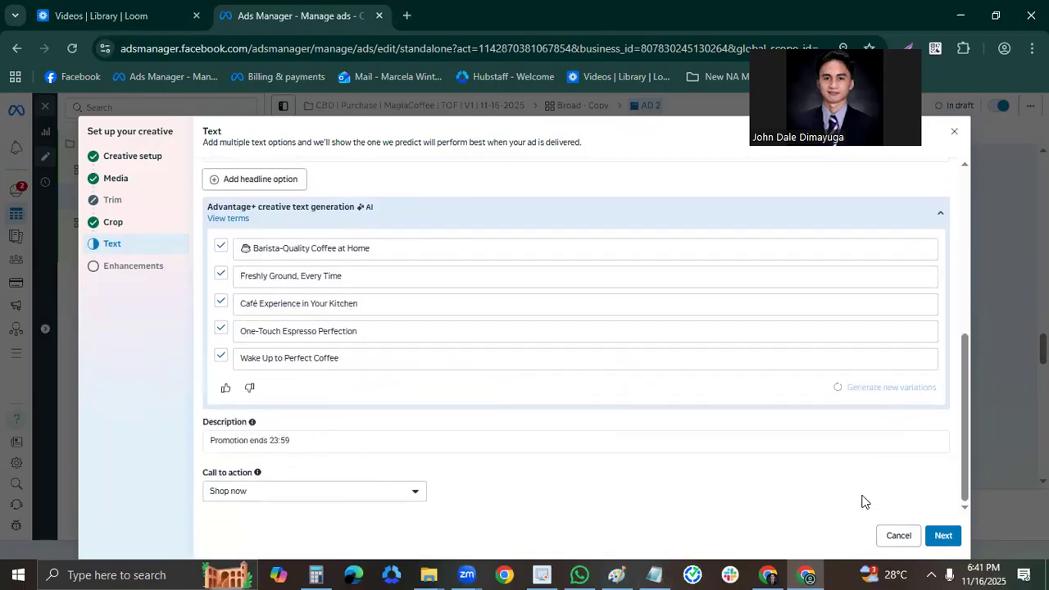
pyautogui.click(944, 537)
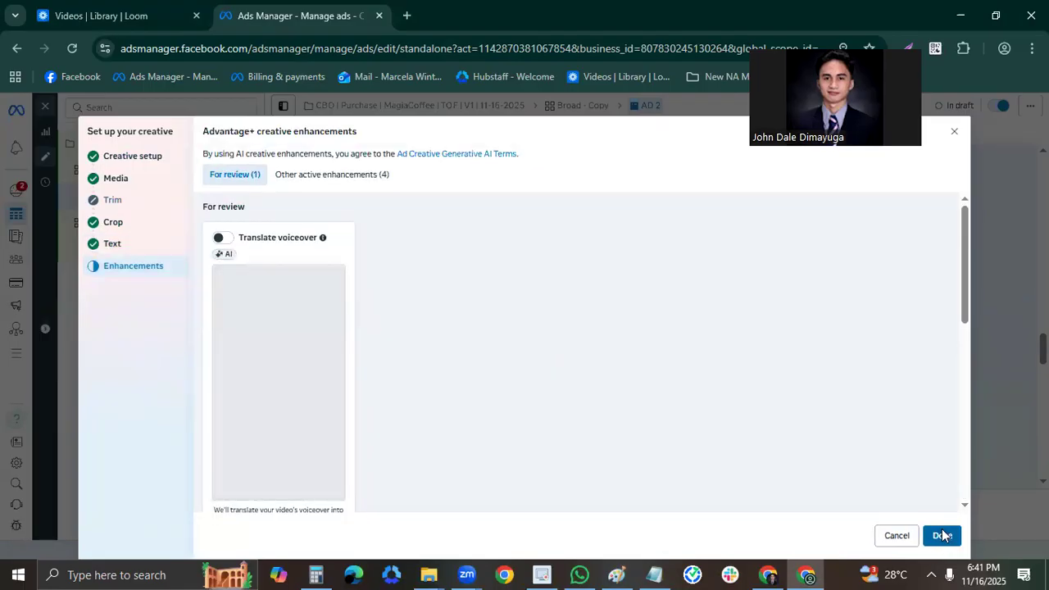
pyautogui.click(943, 535)
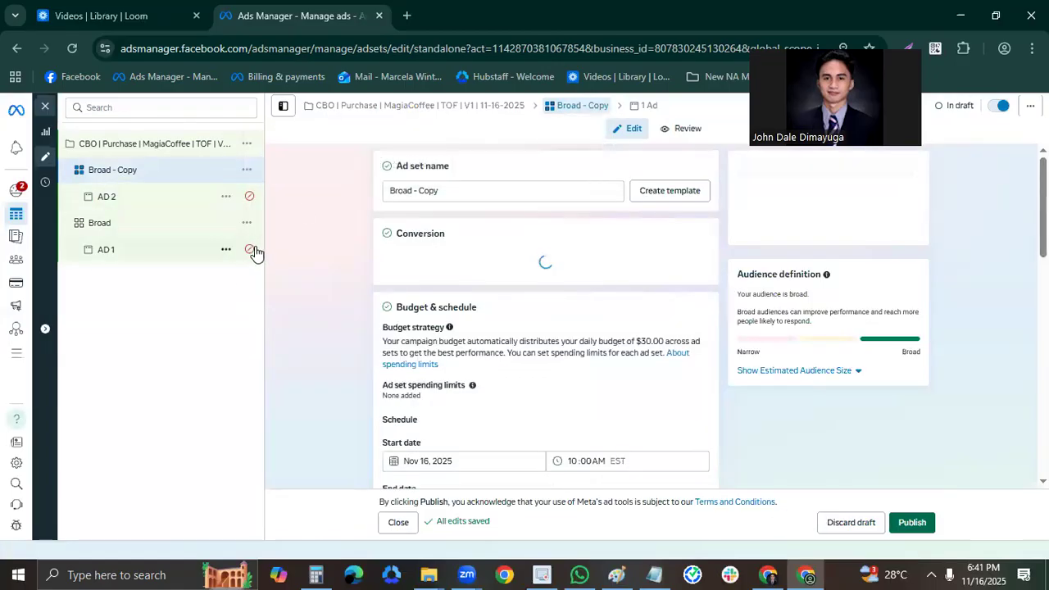
# Quick duplicate the Broad - Copy ad set and rename the ad inside the duplicate as AD 3.
pyautogui.click(246, 169)
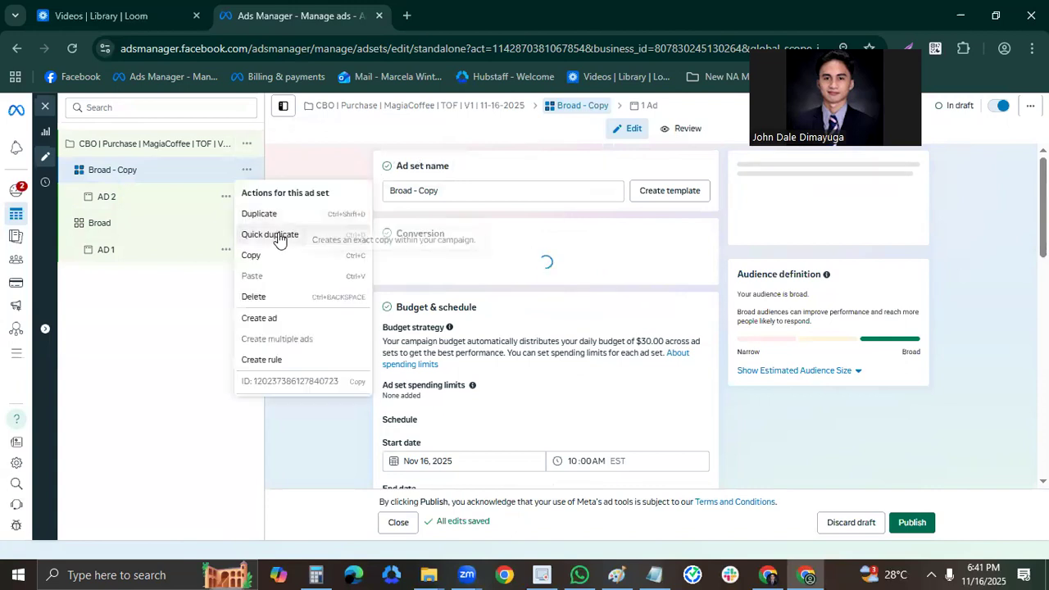
pyautogui.click(284, 236)
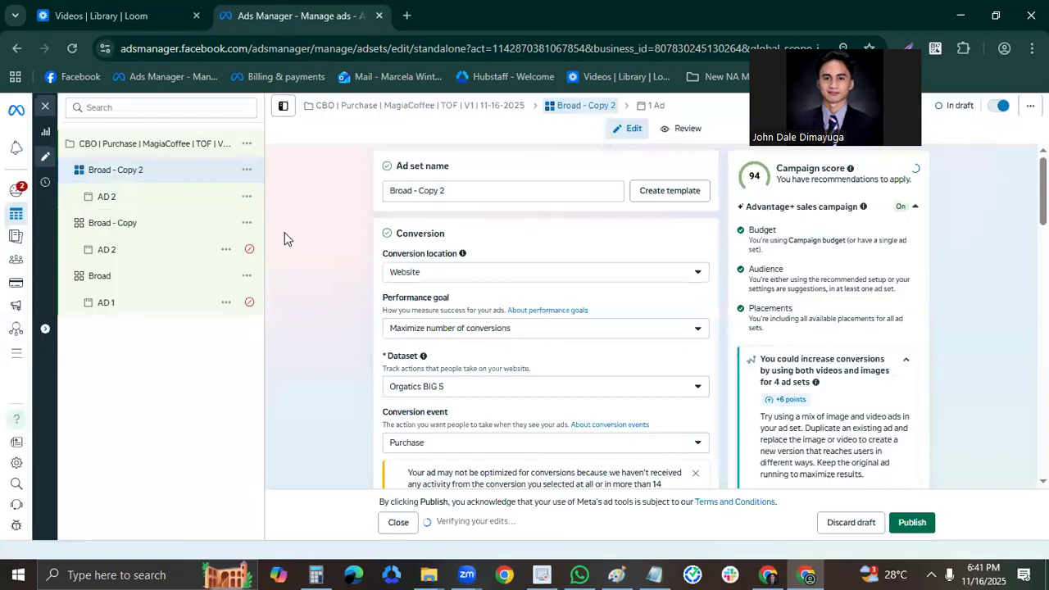
pyautogui.click(155, 172)
pyautogui.click(141, 202)
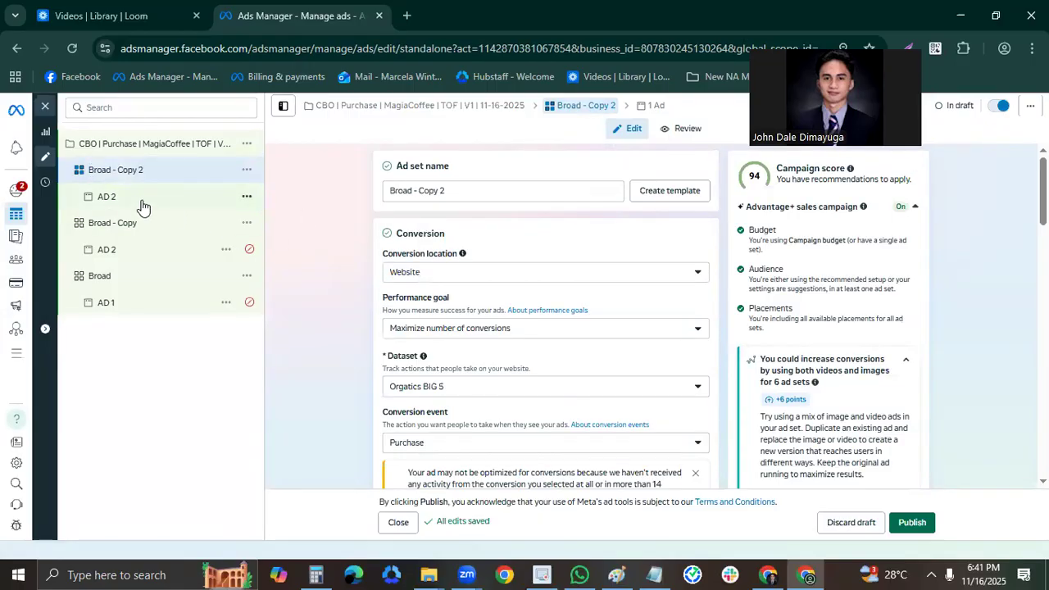
pyautogui.doubleClick(133, 195)
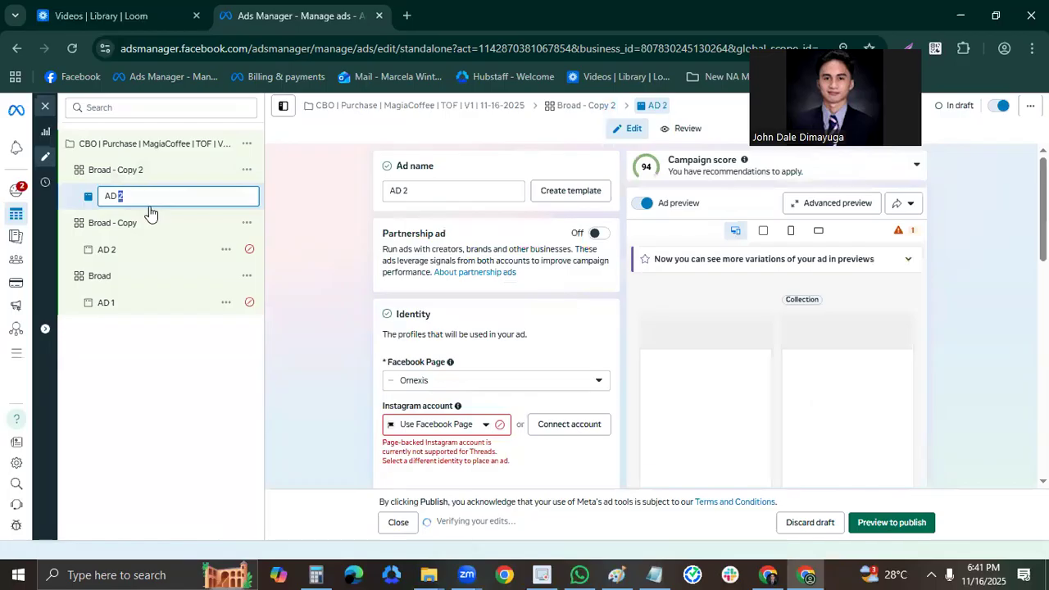
pyautogui.write('3')
pyautogui.press('Return')
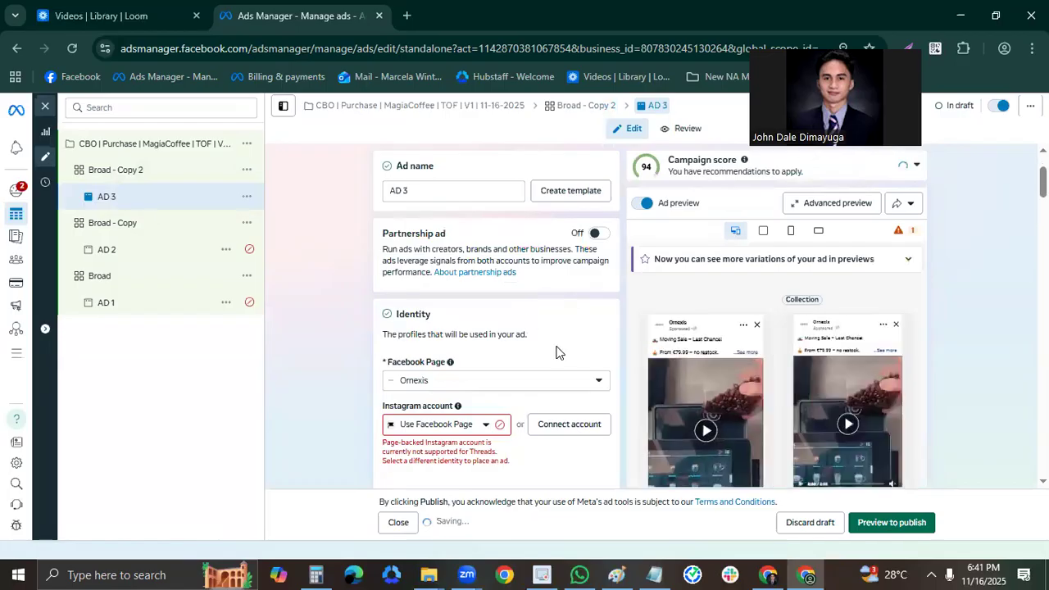
# Change AD 3's video to 1553-C3.mp4, skipping the trim and keeping the original crops for all placements.
pyautogui.scroll(-8, 566, 353)
pyautogui.scroll(-5, 594, 354)
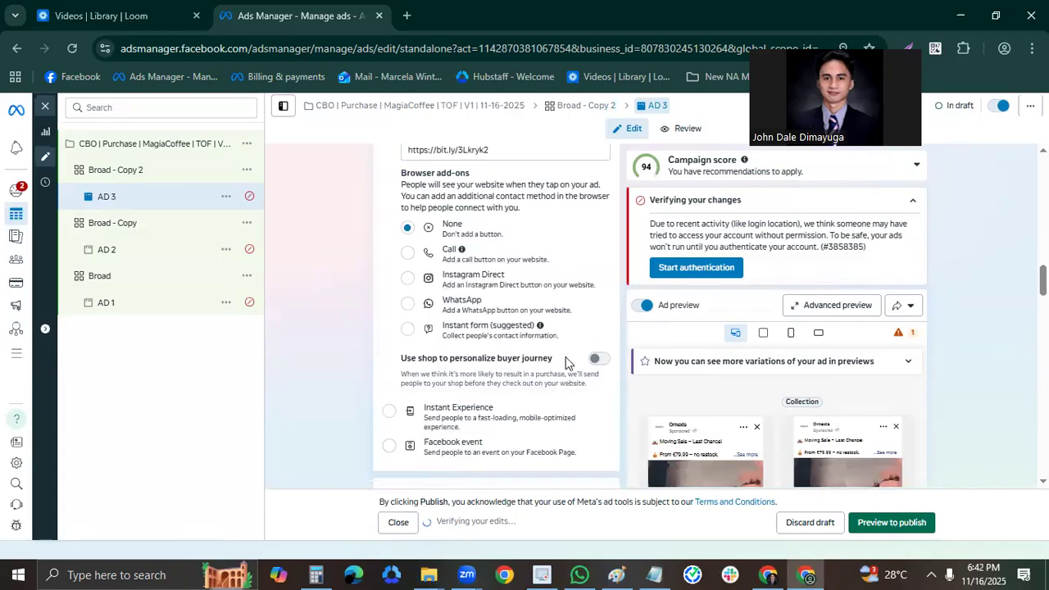
pyautogui.scroll(-4, 565, 361)
pyautogui.click(564, 280)
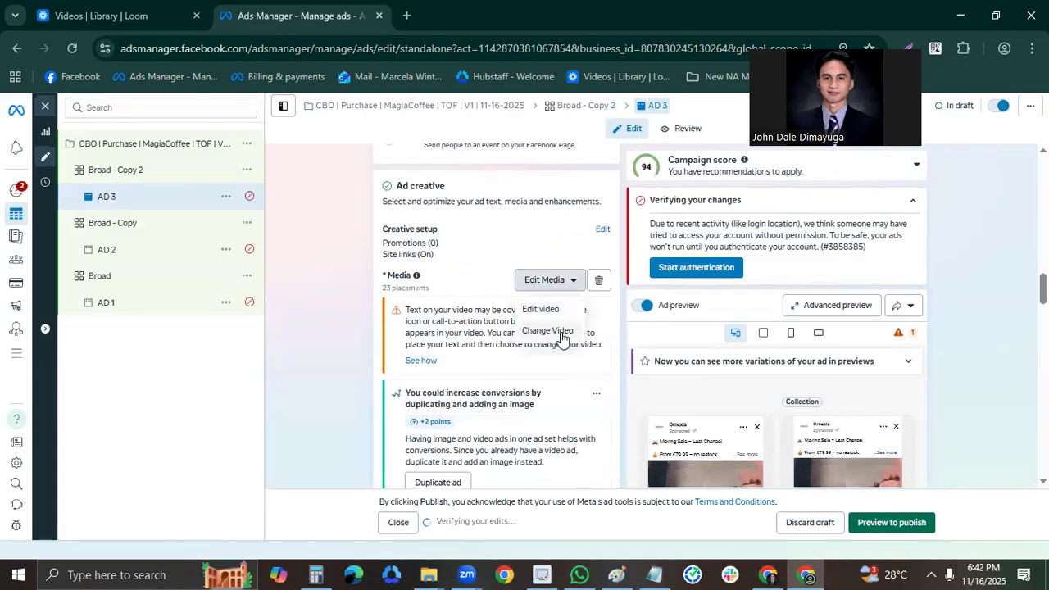
pyautogui.click(563, 332)
pyautogui.click(128, 181)
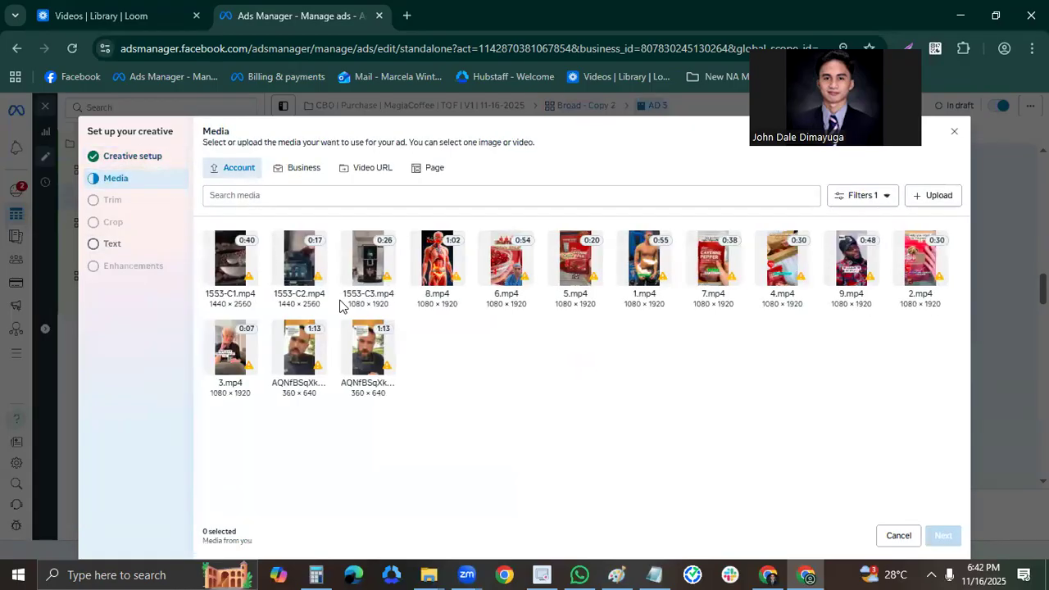
pyautogui.click(369, 299)
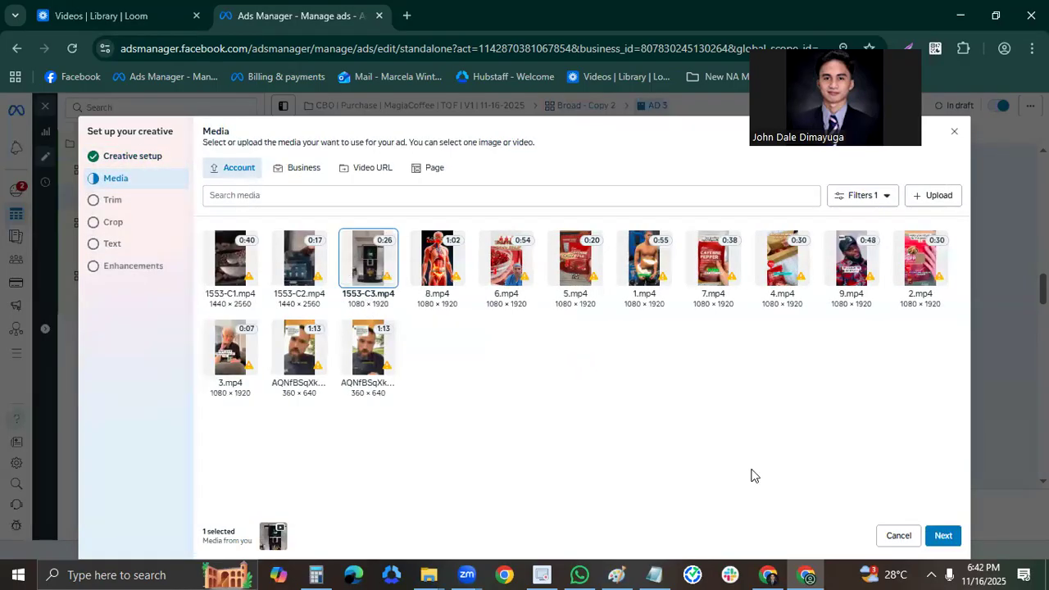
pyautogui.click(944, 543)
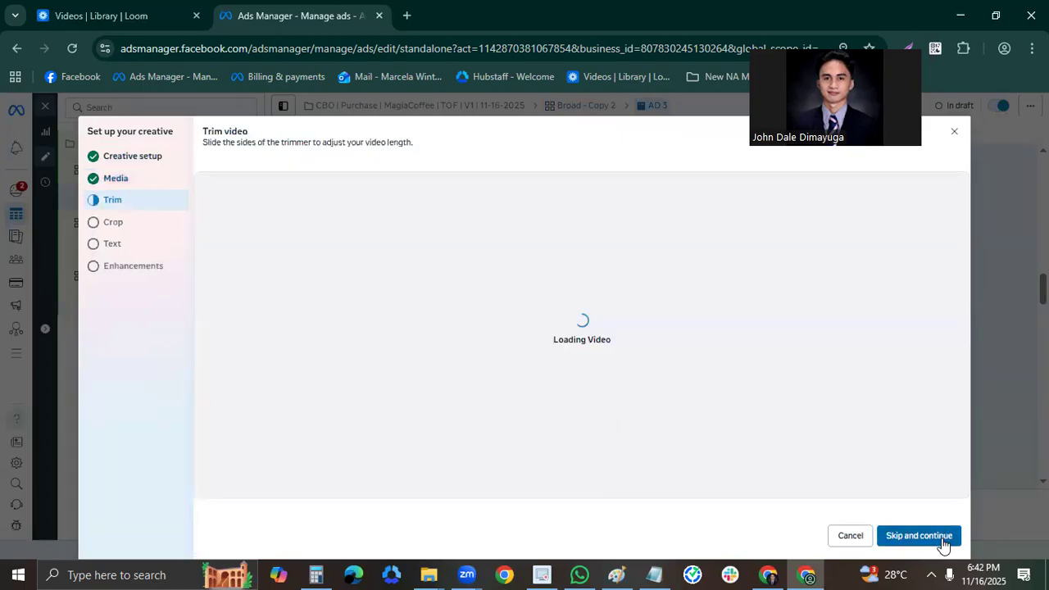
pyautogui.click(941, 539)
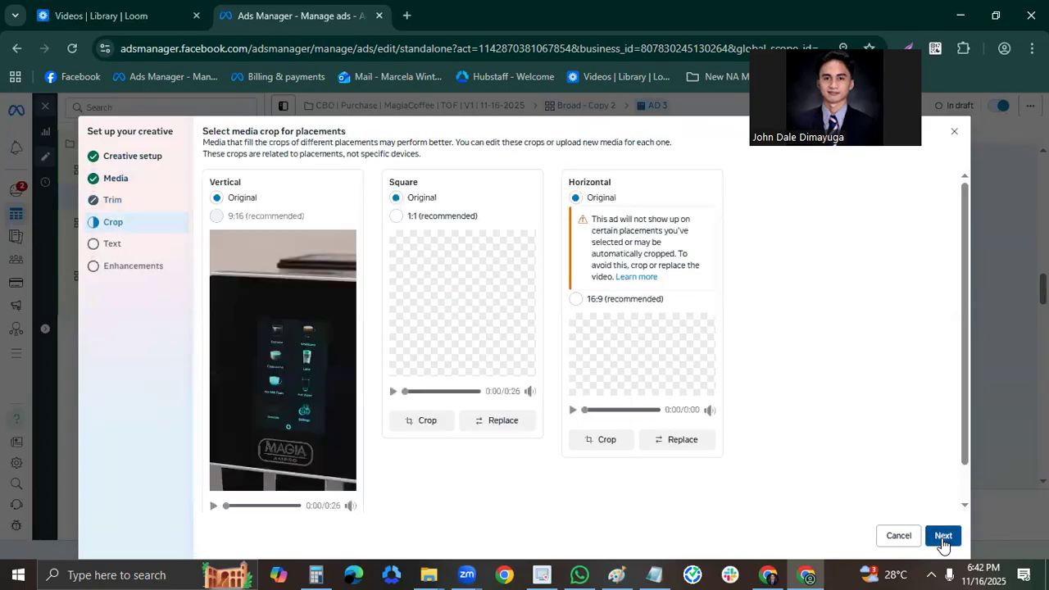
pyautogui.click(934, 535)
# Replace AD 3's primary text with Ad Copy 3 from Notepad, starting "I grabbed this Espresso Machine", and complete the creative setup.
pyautogui.scroll(-5, 889, 483)
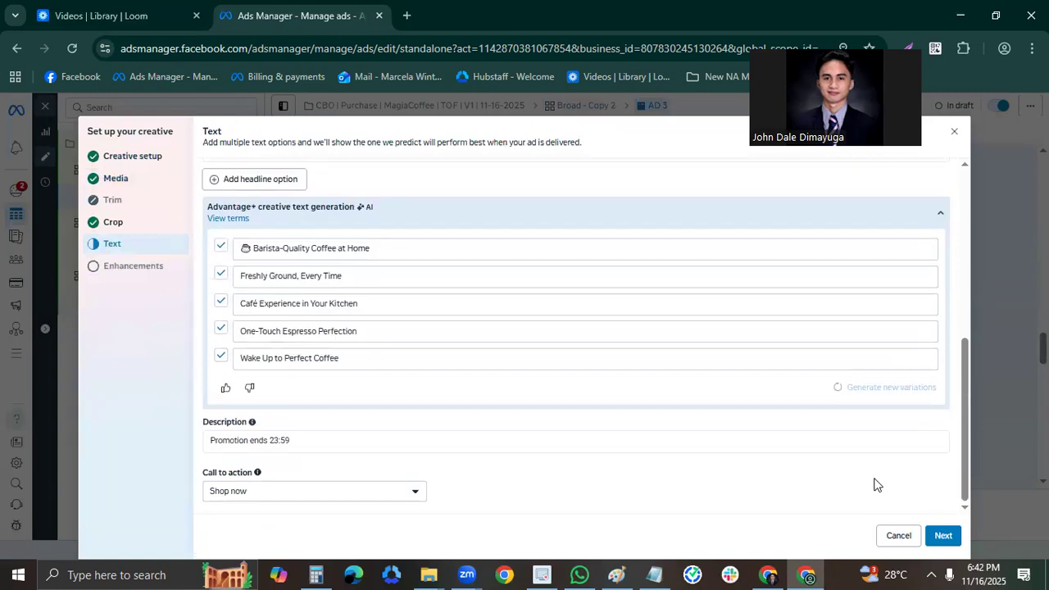
pyautogui.click(941, 535)
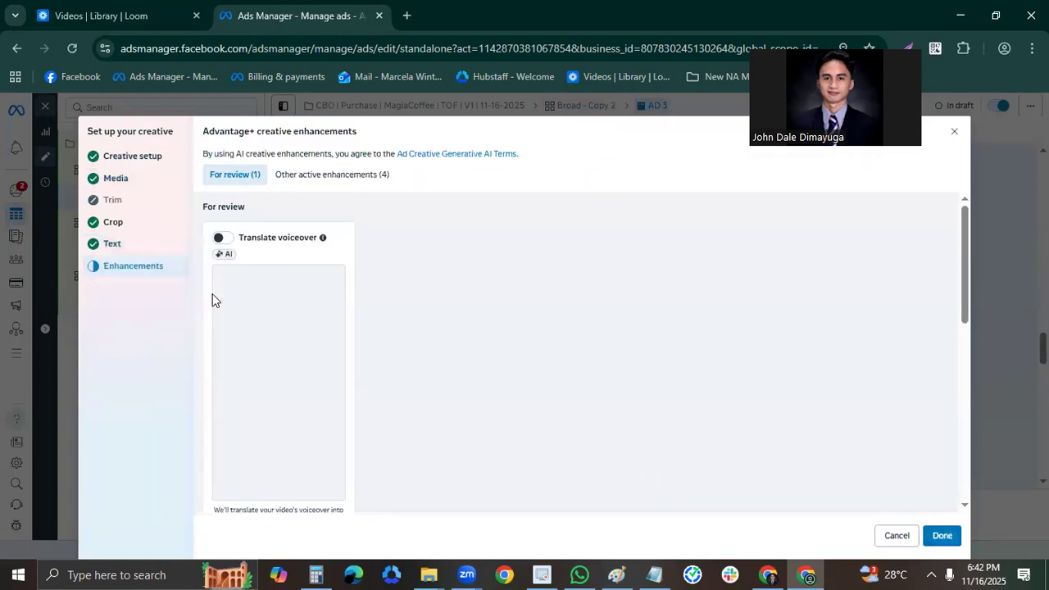
pyautogui.click(136, 247)
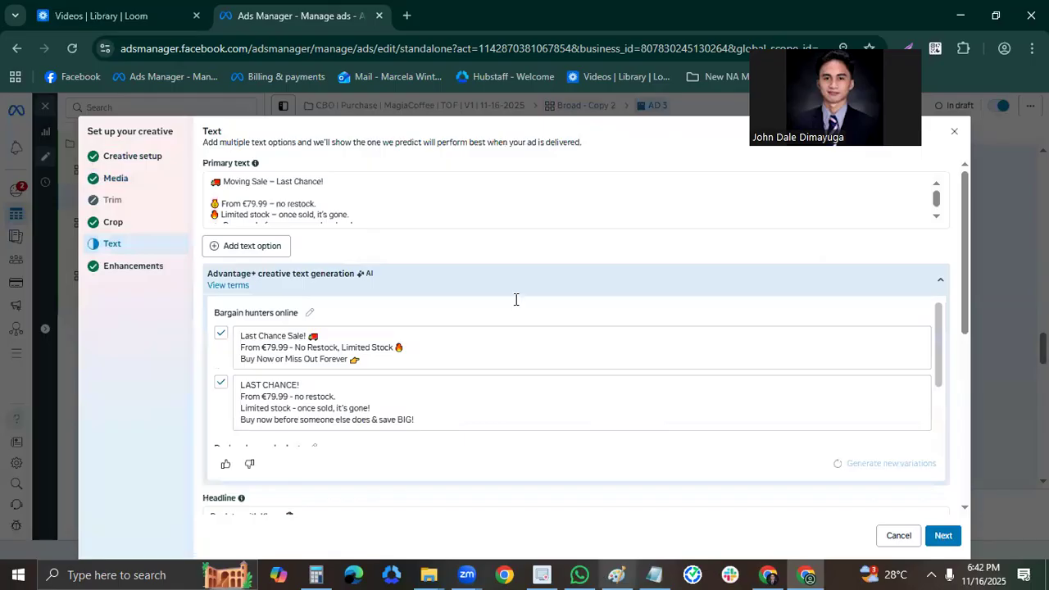
pyautogui.hotkey('alt', 'Tab')
pyautogui.moveTo(486, 418); pyautogui.dragTo(294, 312)
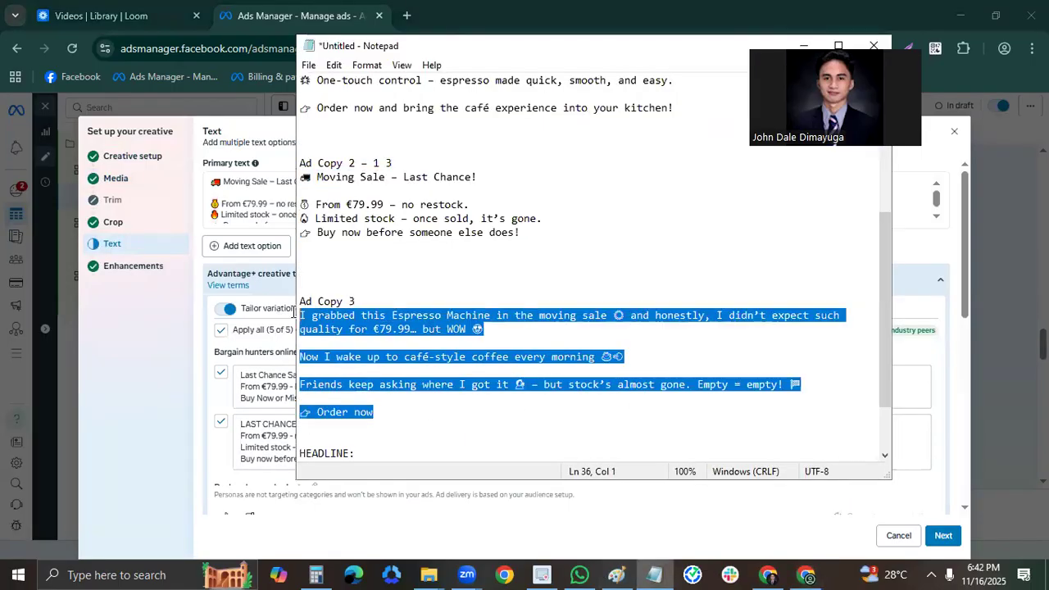
pyautogui.hotkey('ctrl', 'c')
pyautogui.click(262, 220)
pyautogui.hotkey('ctrl', 'v')
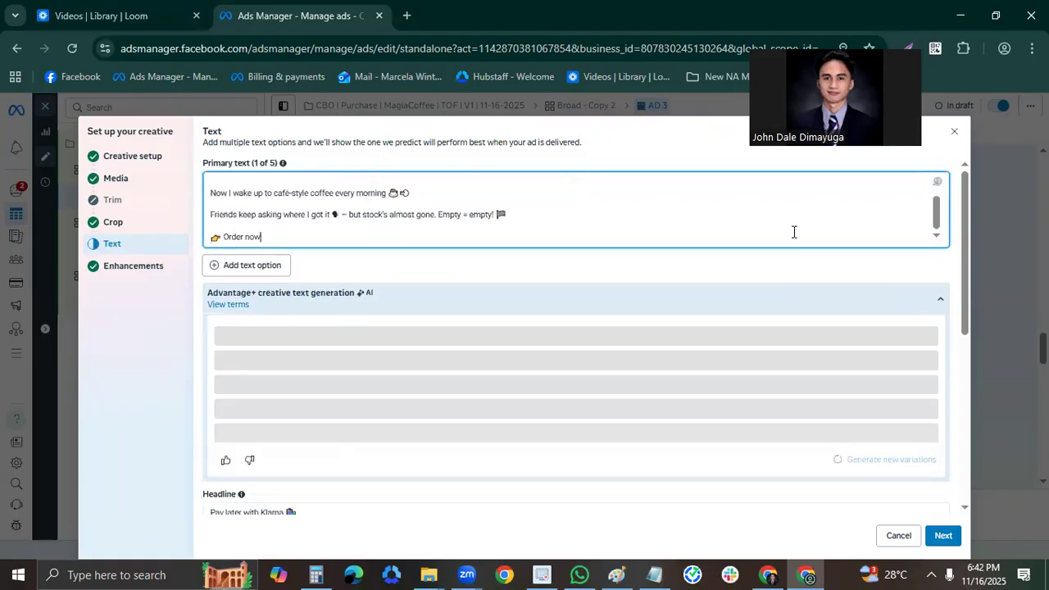
pyautogui.scroll(2, 913, 211)
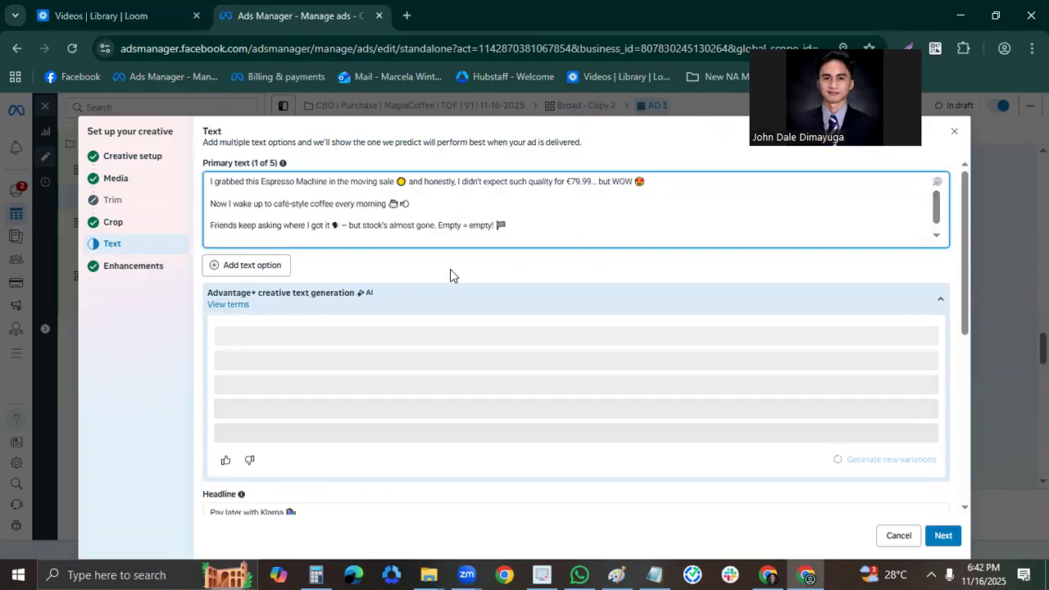
pyautogui.scroll(-2, 799, 449)
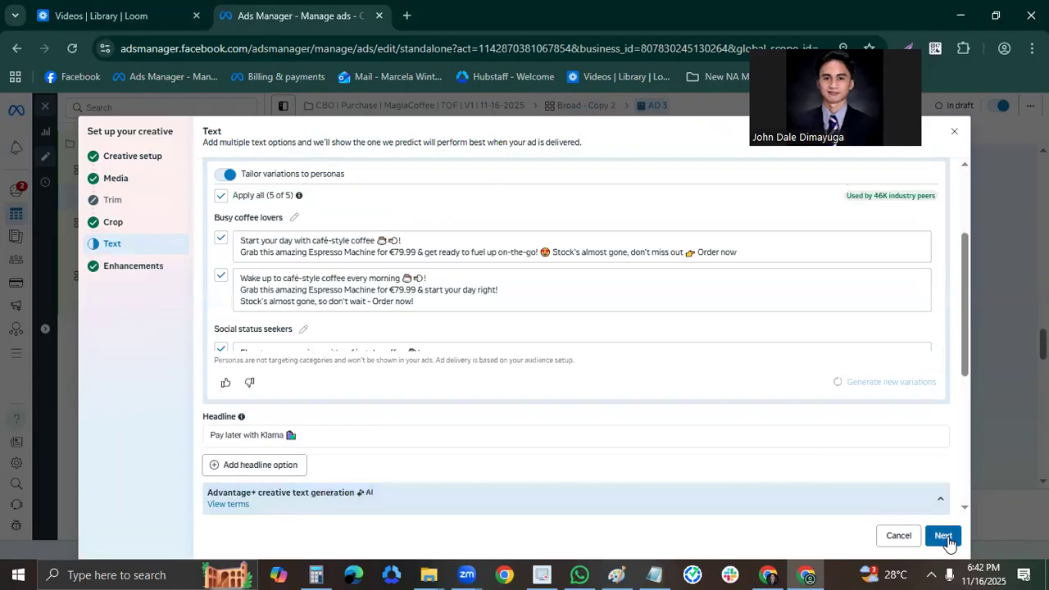
pyautogui.click(944, 537)
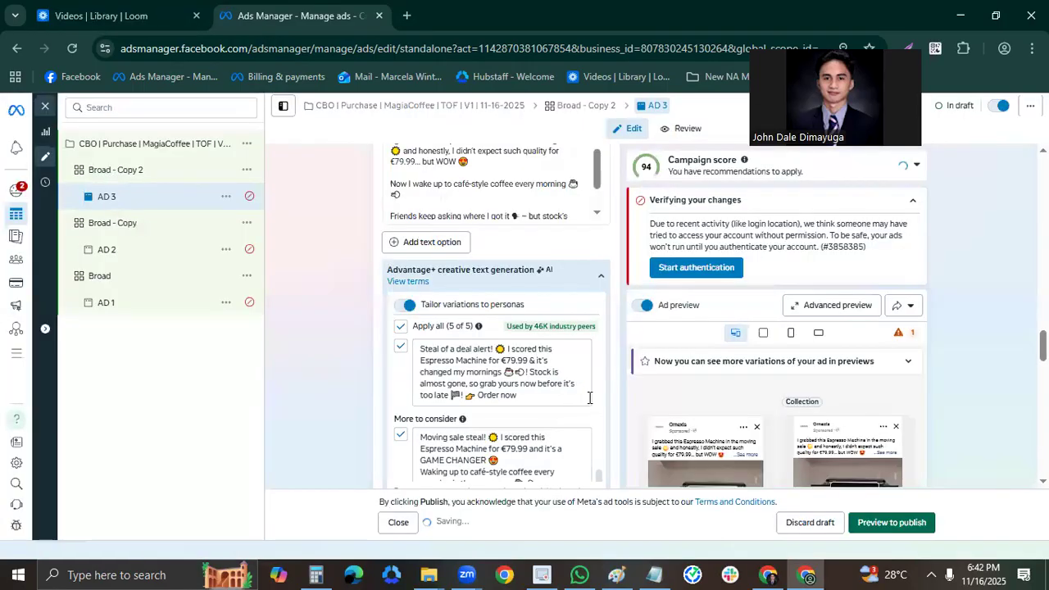
# Check AD 3's text section and open the Broad - Copy 2 ad set.
pyautogui.scroll(-3, 262, 354)
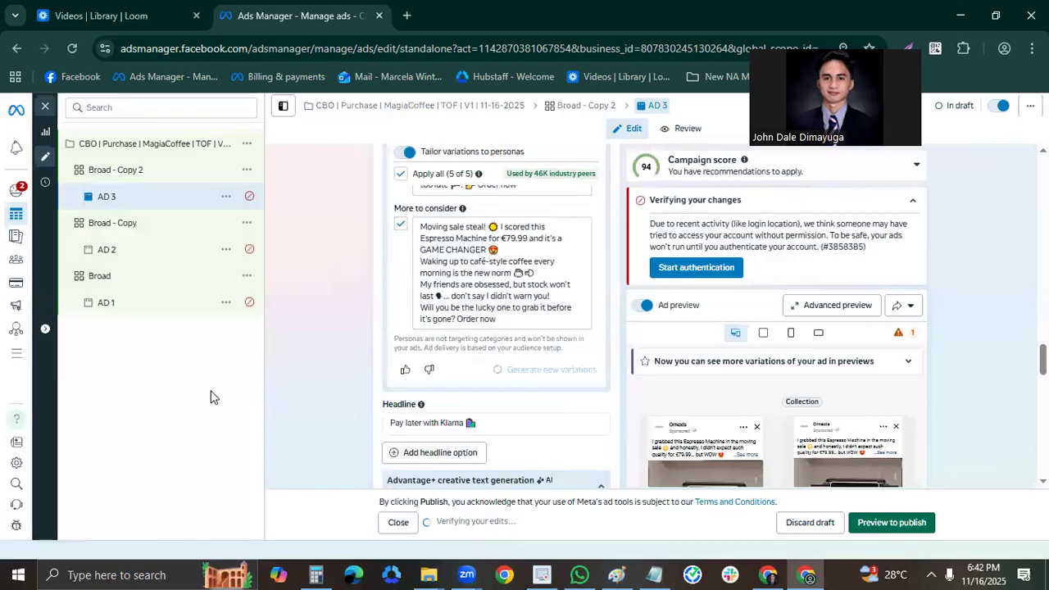
pyautogui.click(205, 179)
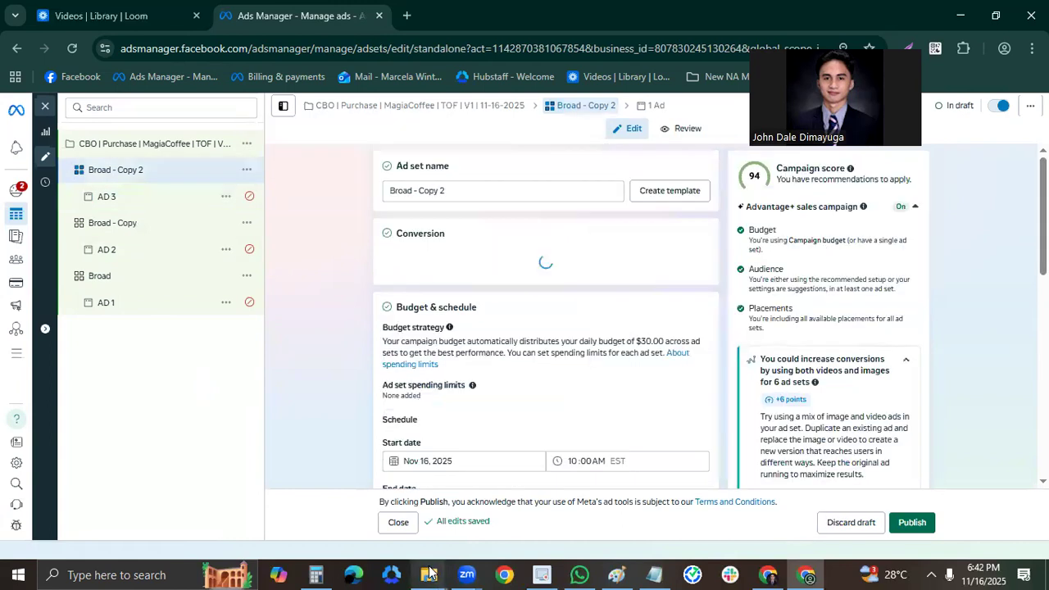
# Check the three 1553 videos and the remaining PNG images in the Downloads folder, then return to the Broad - Copy 2 ad set.
pyautogui.click(428, 574)
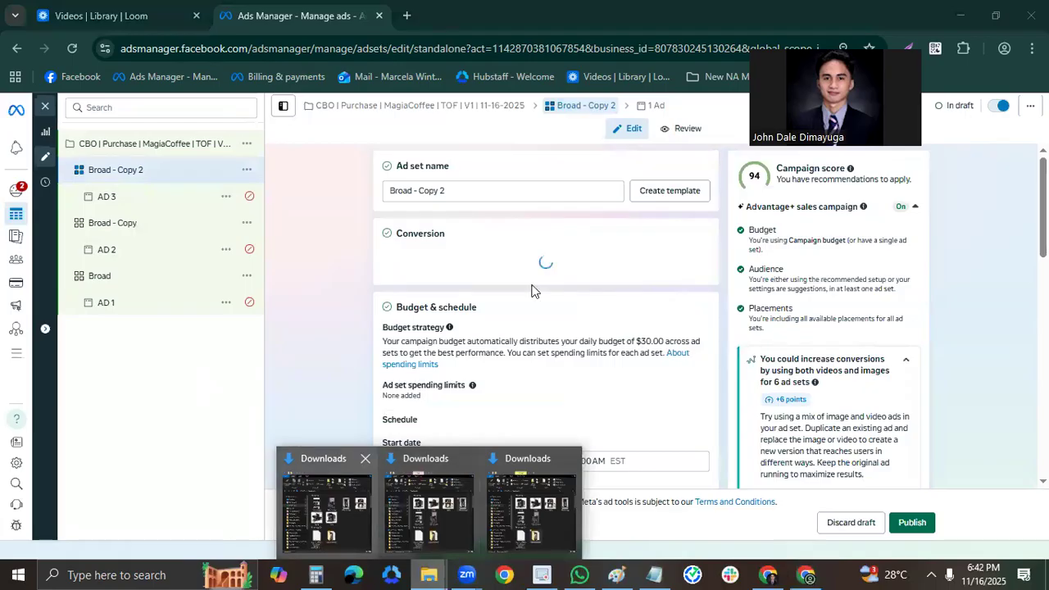
pyautogui.press('Right')
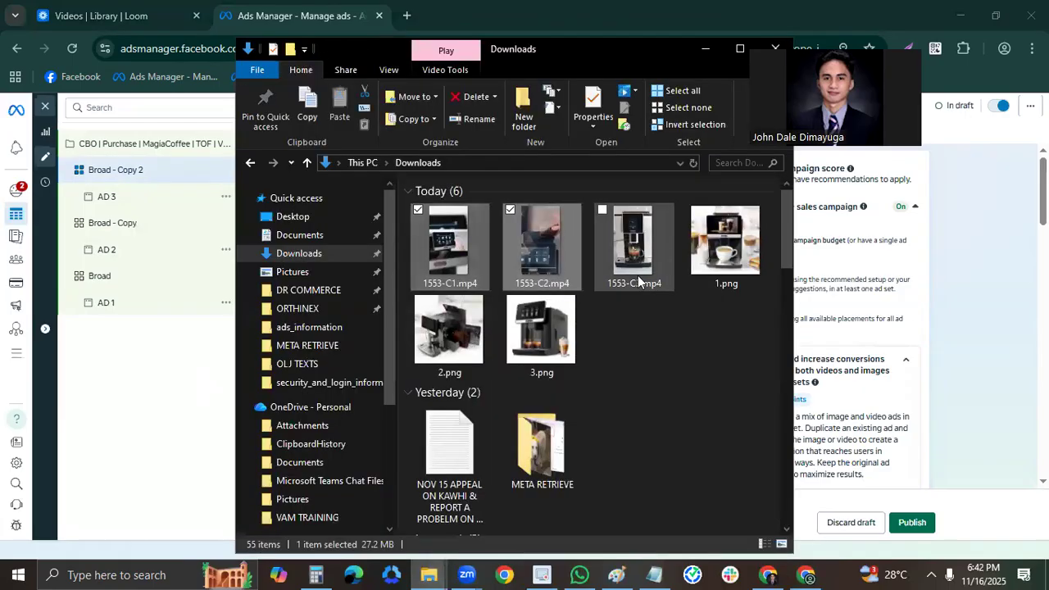
pyautogui.keyDown('ctrl'); pyautogui.click(643, 262); pyautogui.keyUp('ctrl')
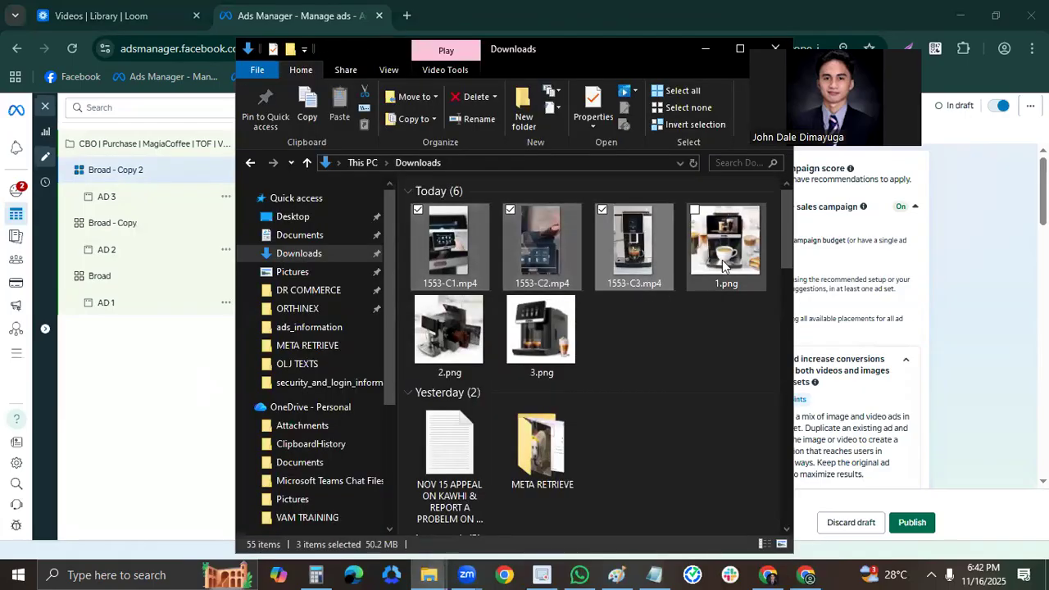
pyautogui.click(154, 375)
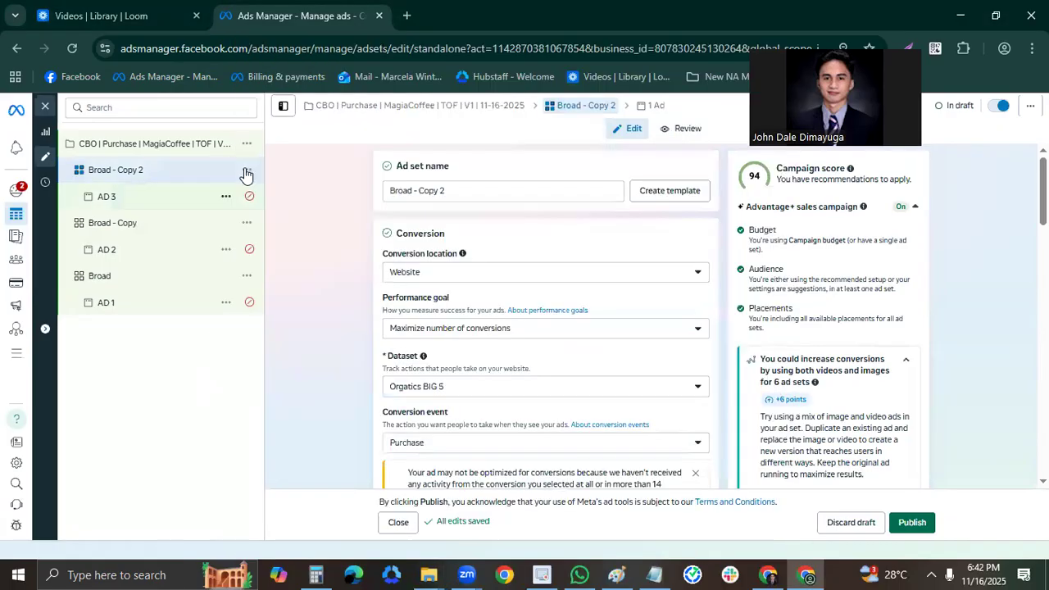
# Duplicate the Broad - Copy 2 ad set into its original campaign with 3 copies and without existing reactions, comments and shares.
pyautogui.click(247, 172)
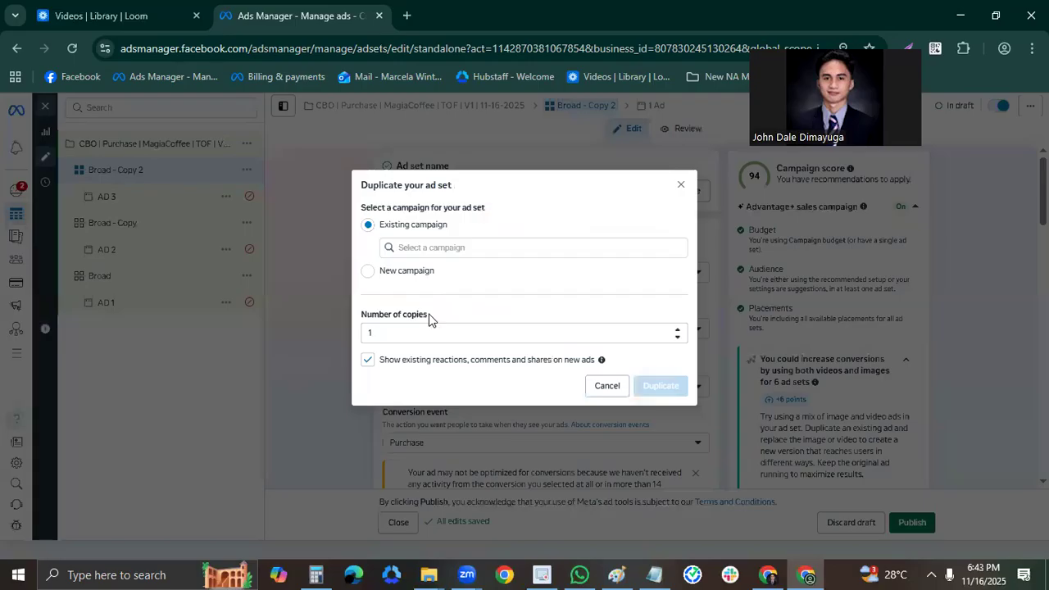
pyautogui.click(368, 360)
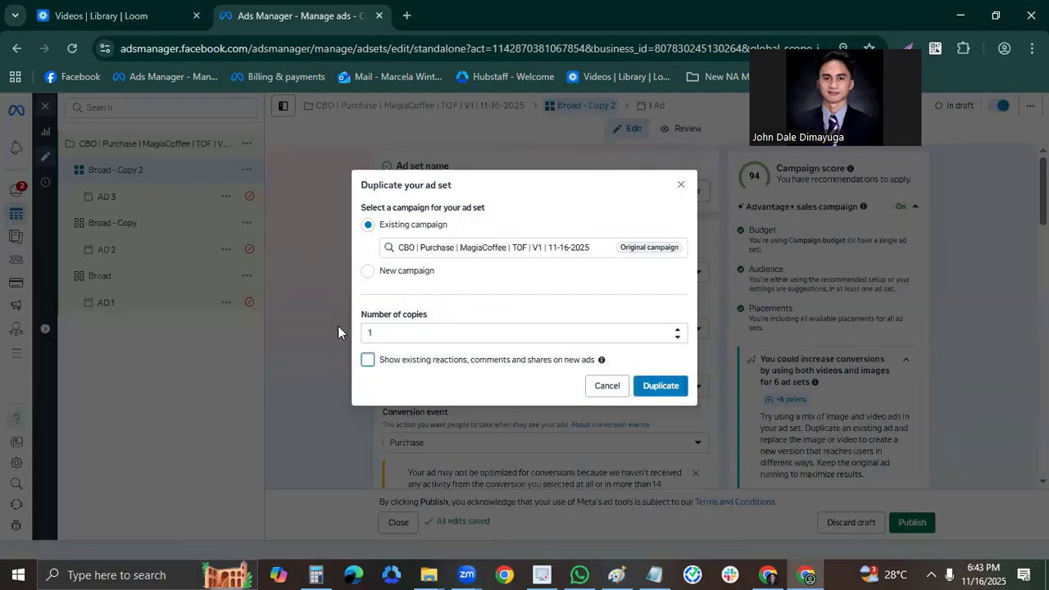
pyautogui.moveTo(378, 332); pyautogui.dragTo(332, 332)
pyautogui.write('3')
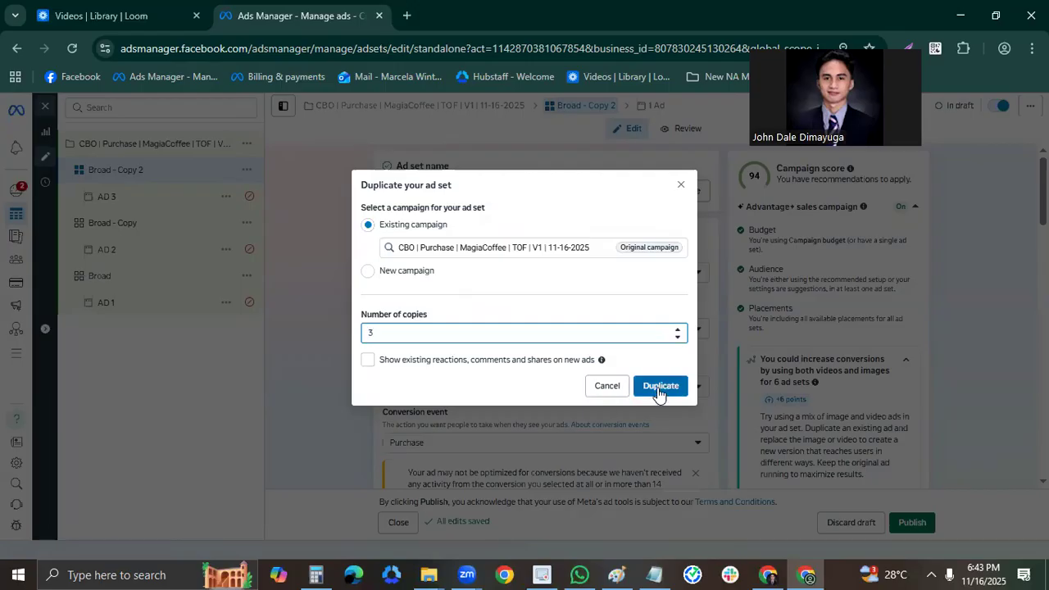
pyautogui.click(671, 391)
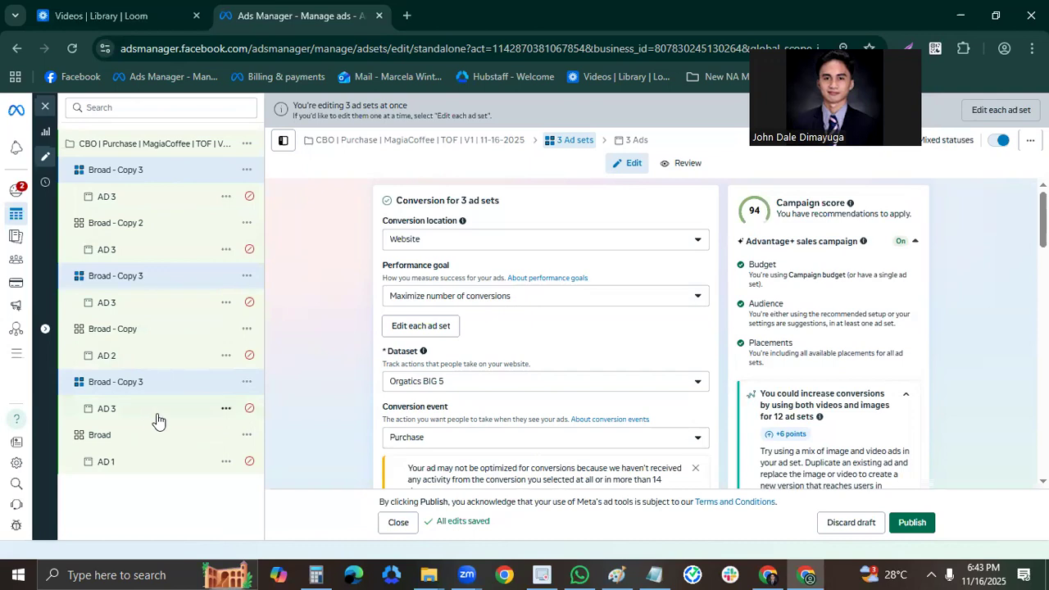
# Rename the Broad - Copy 3 duplicate just above Broad as Broad - Copy 4 and the first one in the campaign as Broad - Copy 5.
pyautogui.doubleClick(152, 383)
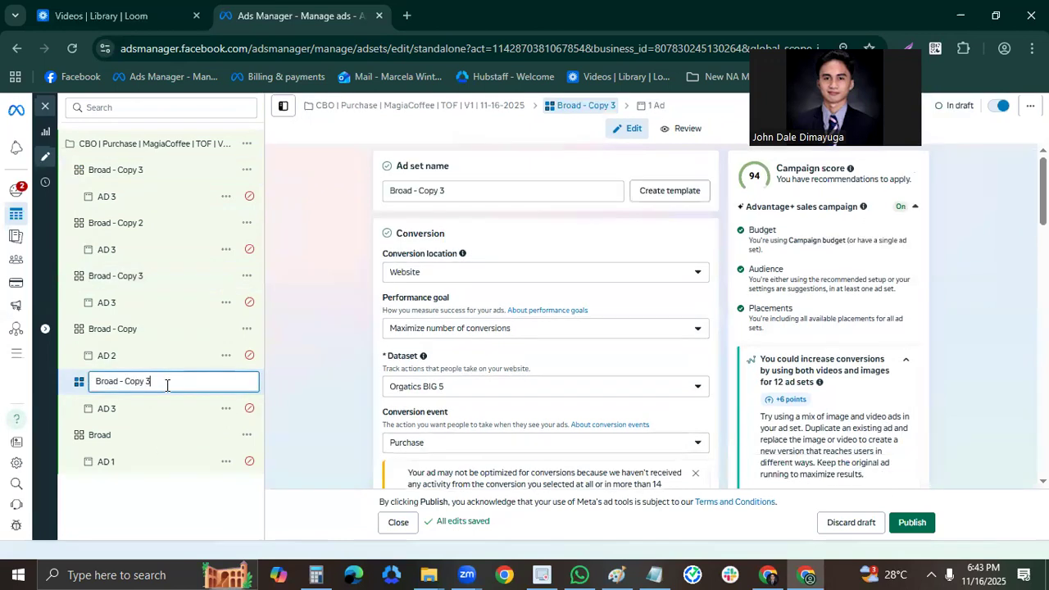
pyautogui.press('Return')
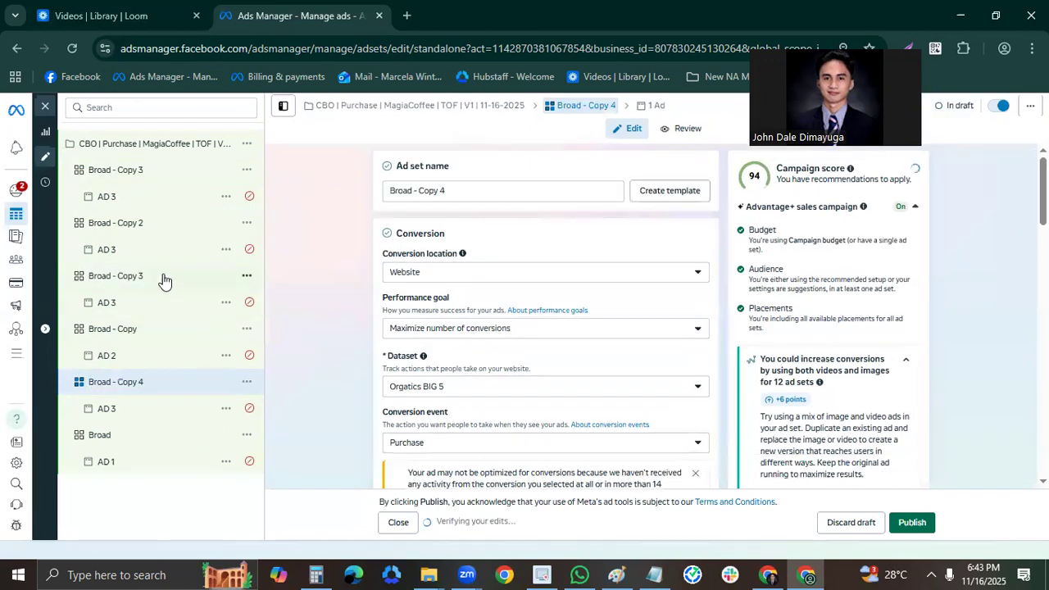
pyautogui.doubleClick(160, 173)
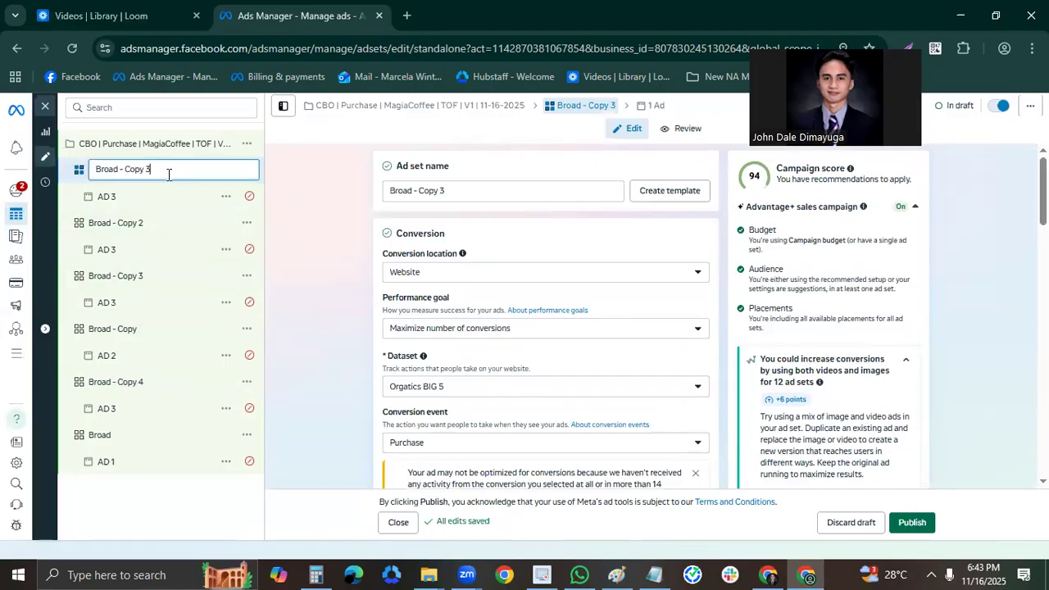
pyautogui.press('BackSpace')
pyautogui.write('5')
pyautogui.press('Return')
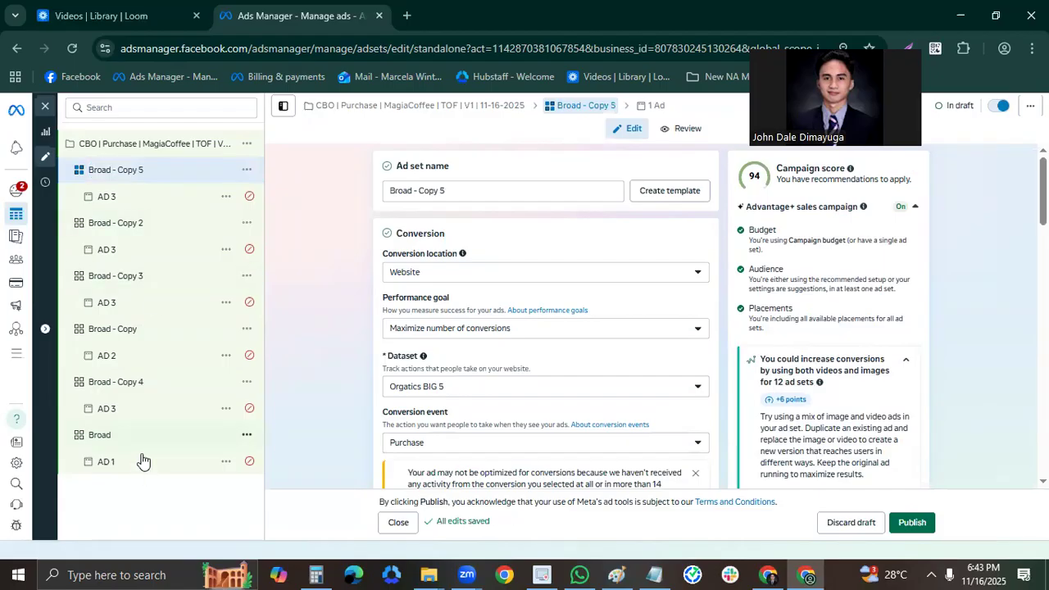
# Rename the ad inside Broad - Copy 4 as AD 4 and the ad inside Broad - Copy 5 as AD 5.
pyautogui.click(151, 413)
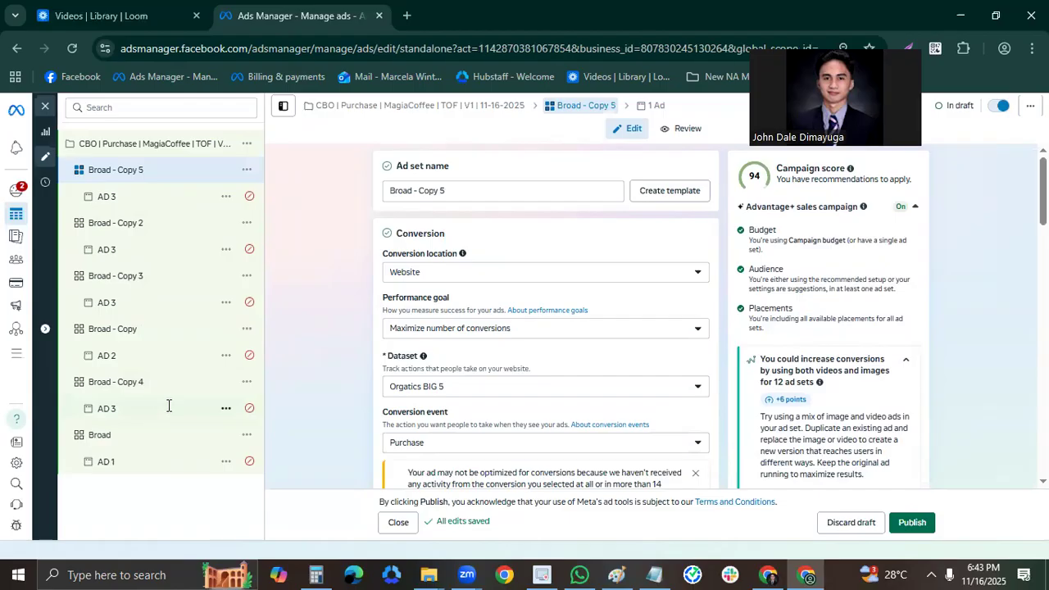
pyautogui.press('BackSpace')
pyautogui.write('4')
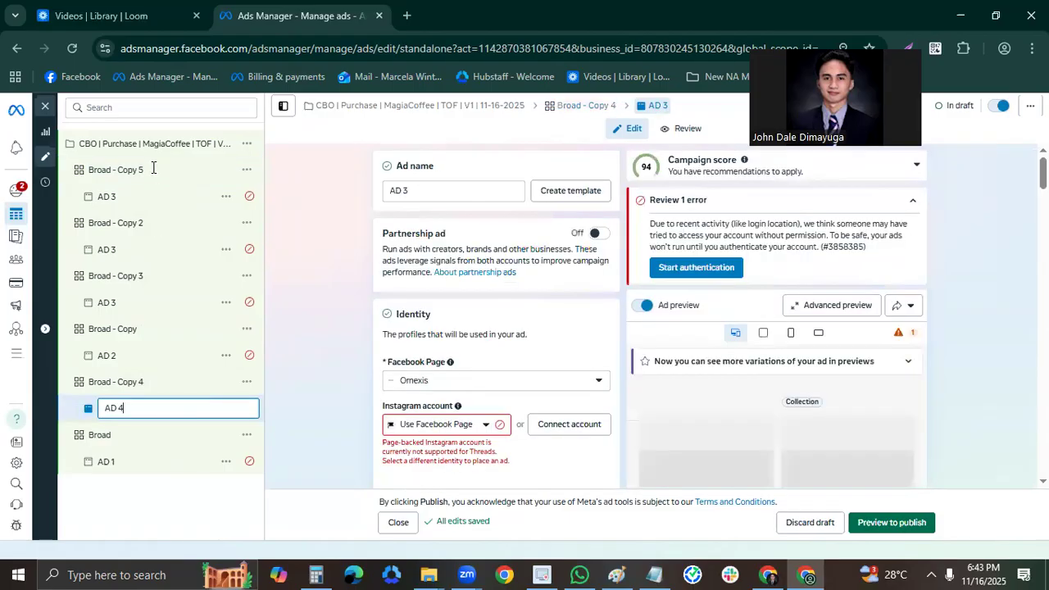
pyautogui.click(144, 175)
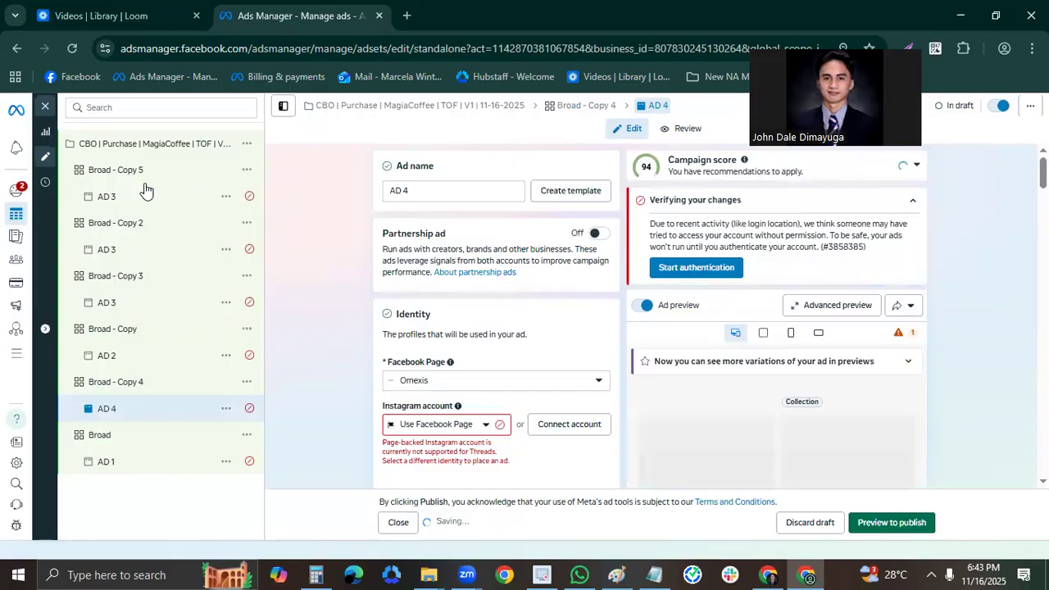
pyautogui.click(154, 199)
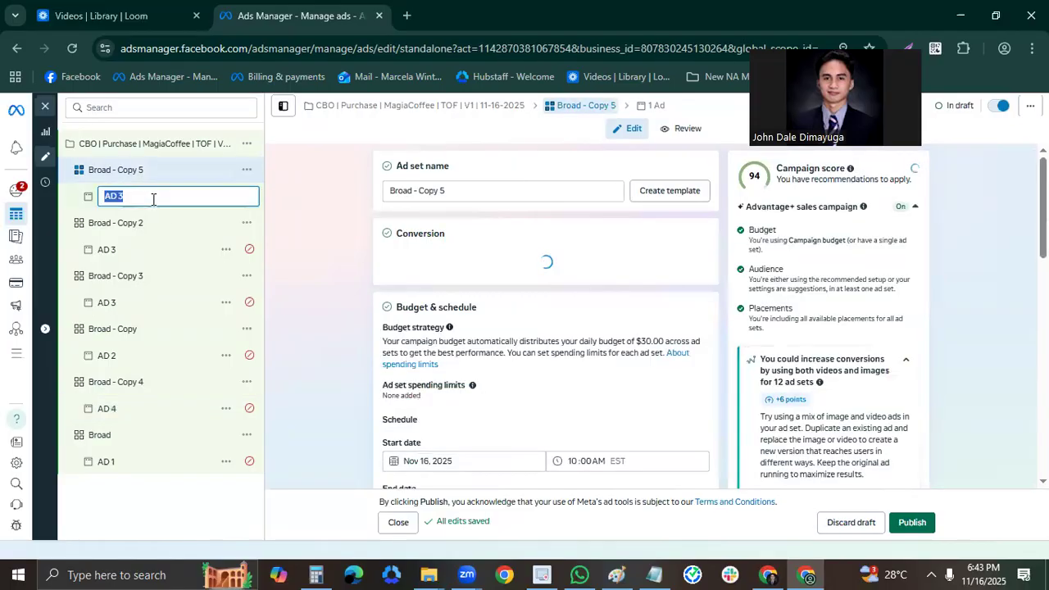
pyautogui.write('AD 5')
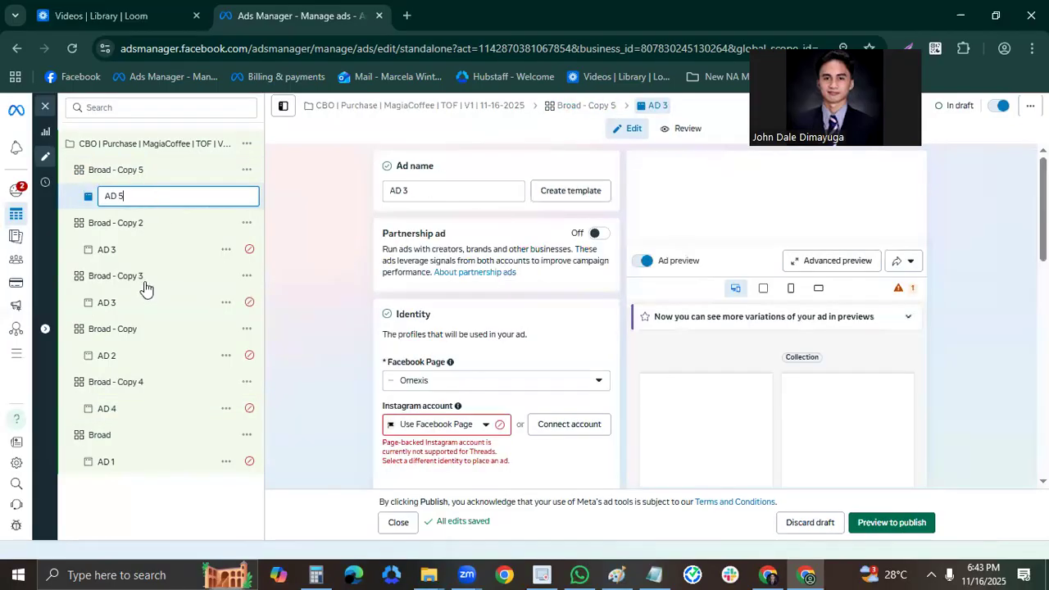
pyautogui.press('Return')
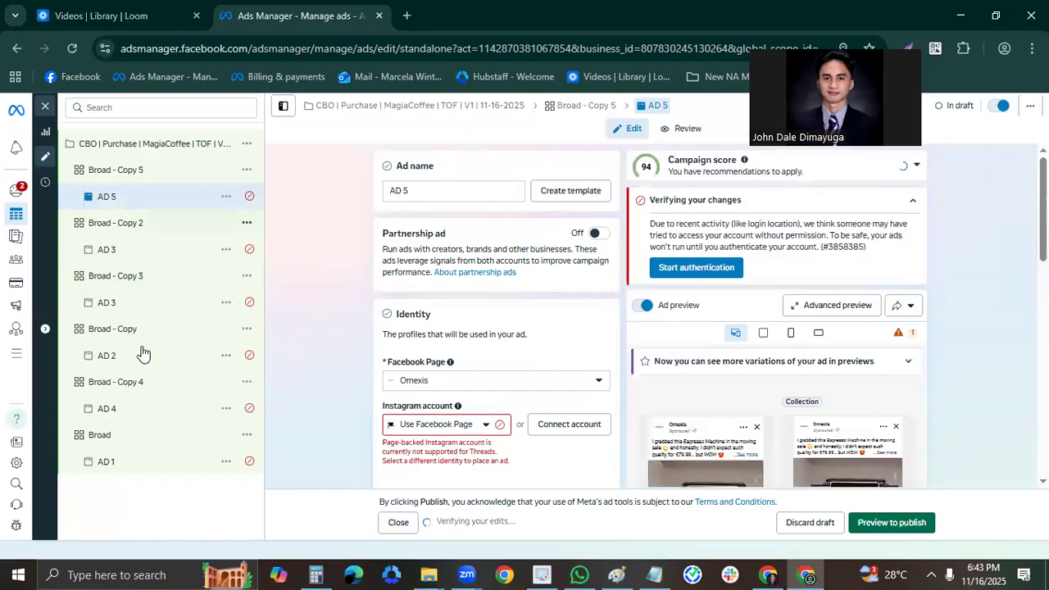
# Rename the Broad - Copy 2 ad set as Broad - Copy 6 and the ad inside it as AD 6.
pyautogui.doubleClick(168, 233)
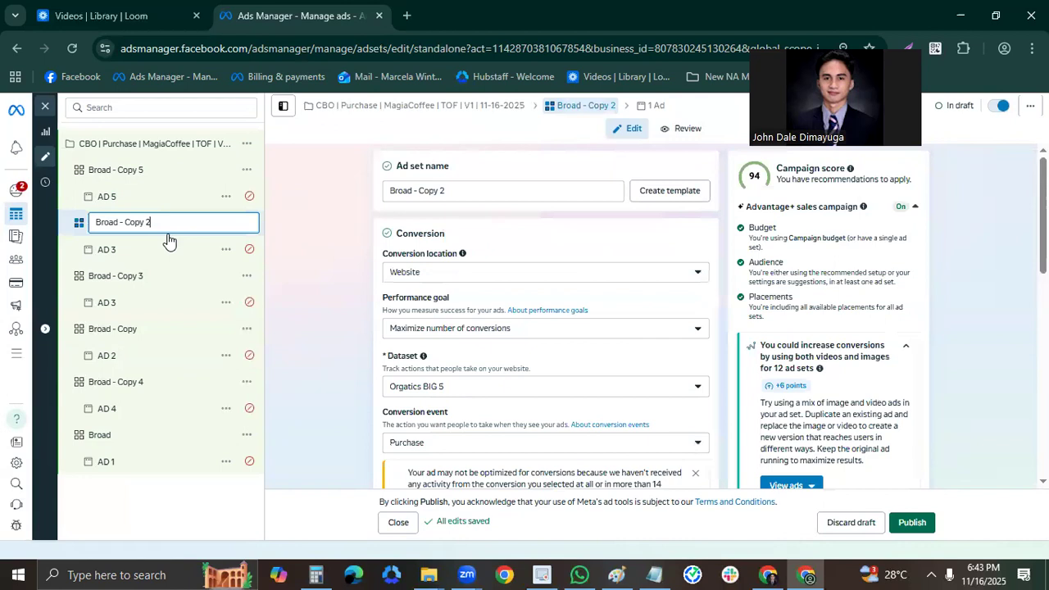
pyautogui.press('BackSpace')
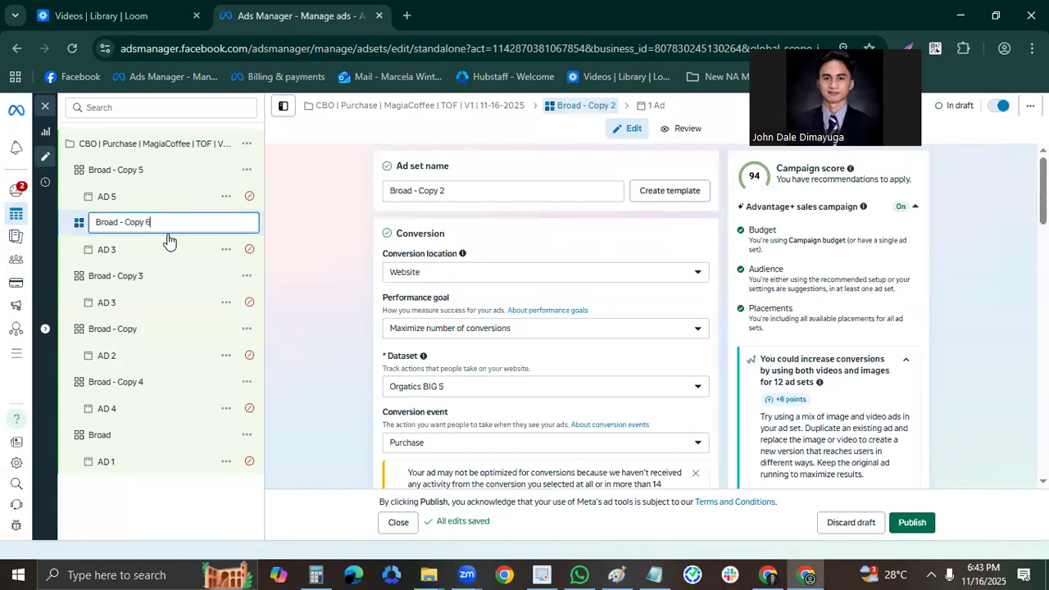
pyautogui.press('Return')
pyautogui.doubleClick(165, 245)
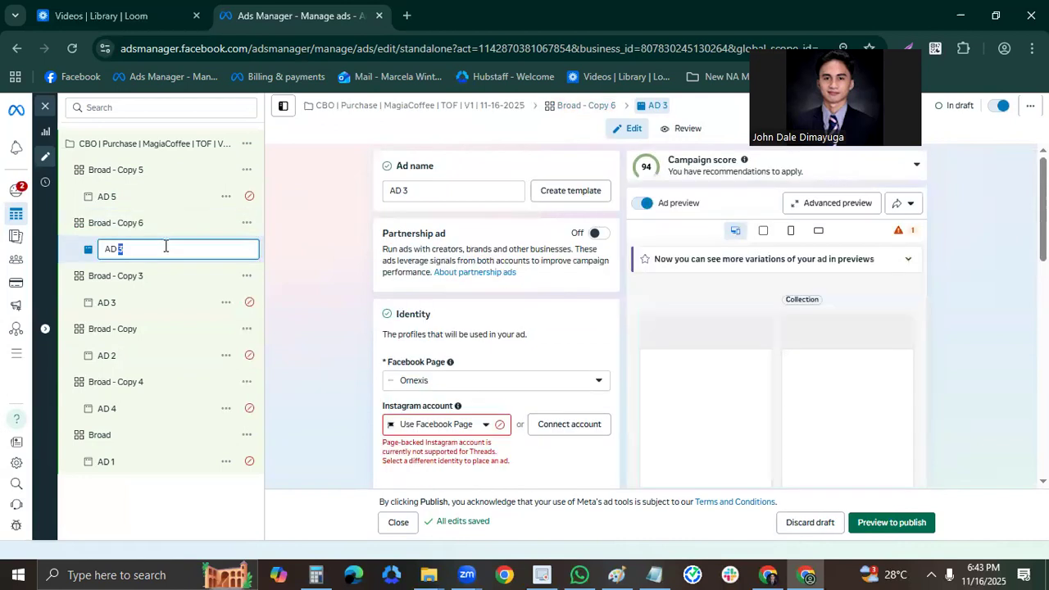
pyautogui.write('6')
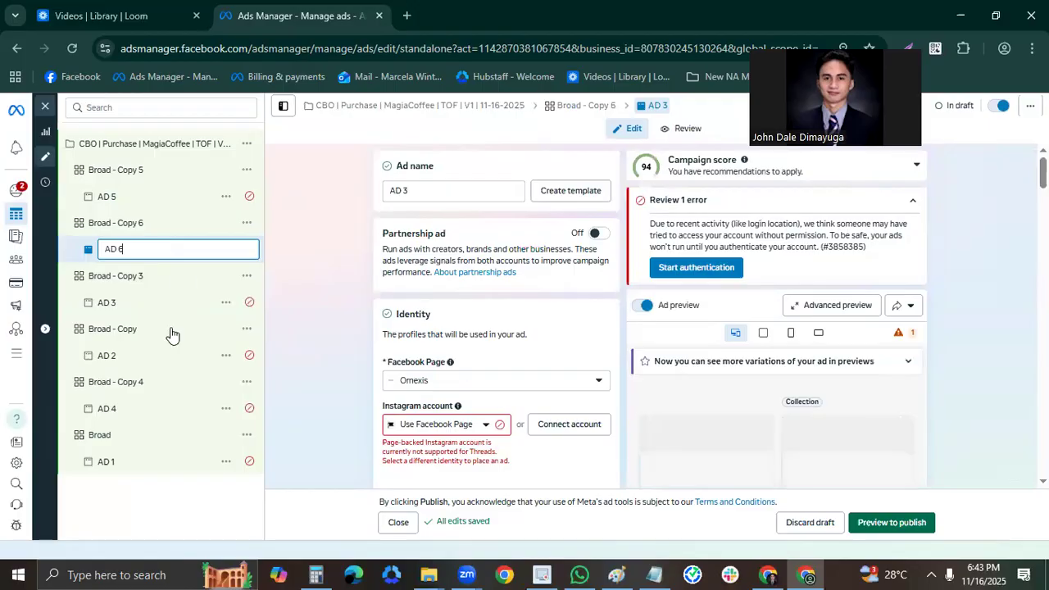
pyautogui.press('Return')
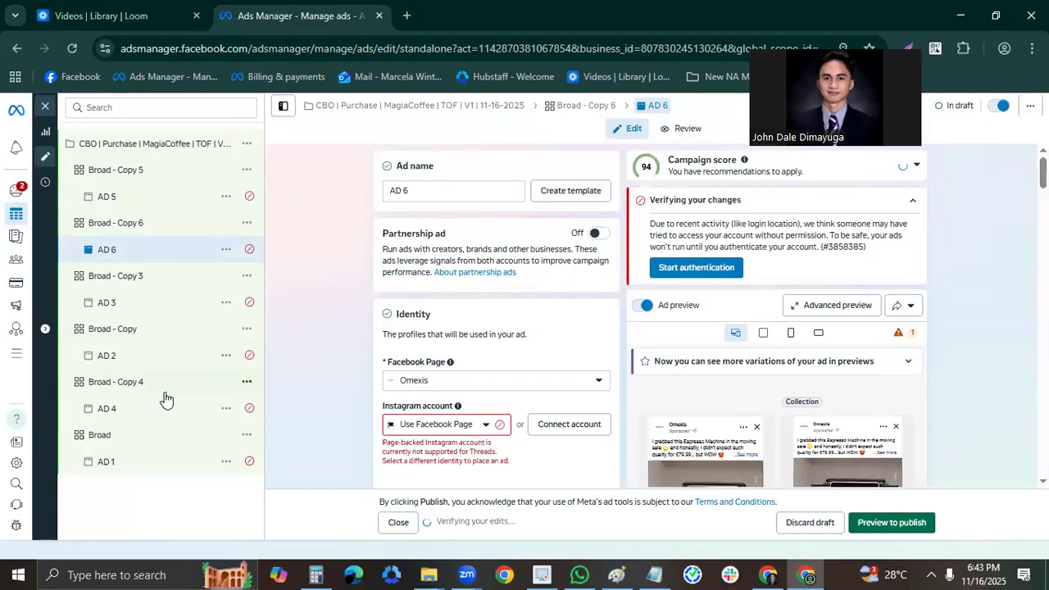
# Open AD 5 in Broad - Copy 5 and remove the existing video from its ad creative.
pyautogui.click(161, 383)
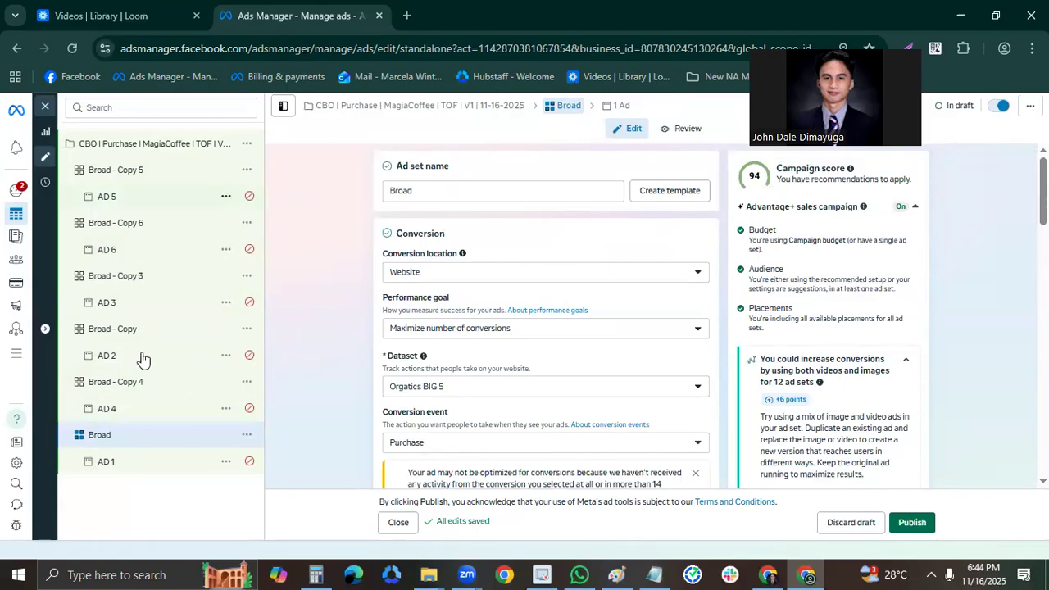
pyautogui.scroll(-2, 541, 365)
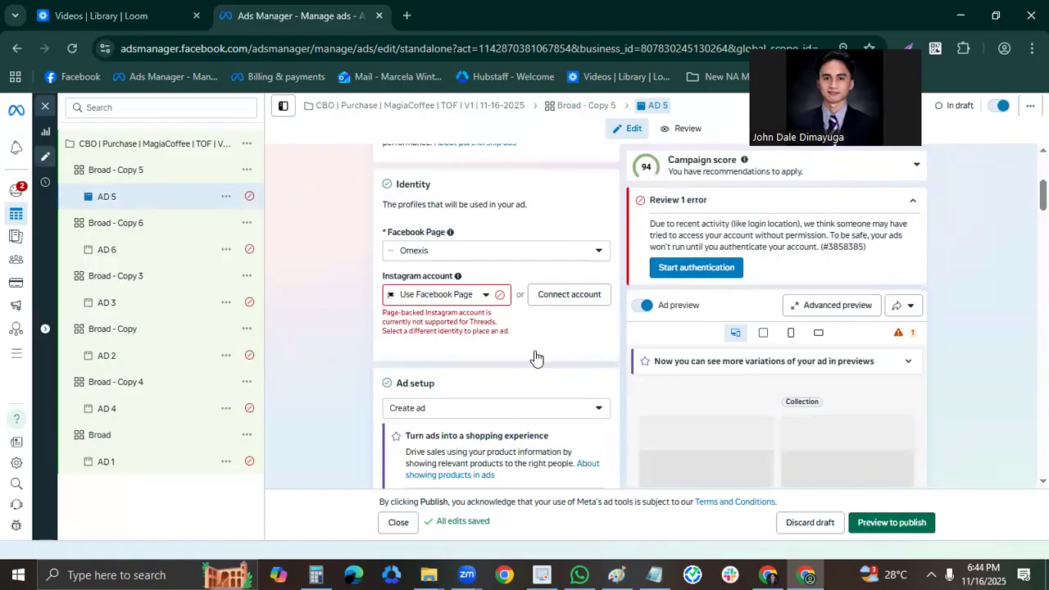
pyautogui.scroll(-4, 534, 359)
pyautogui.scroll(-2, 565, 389)
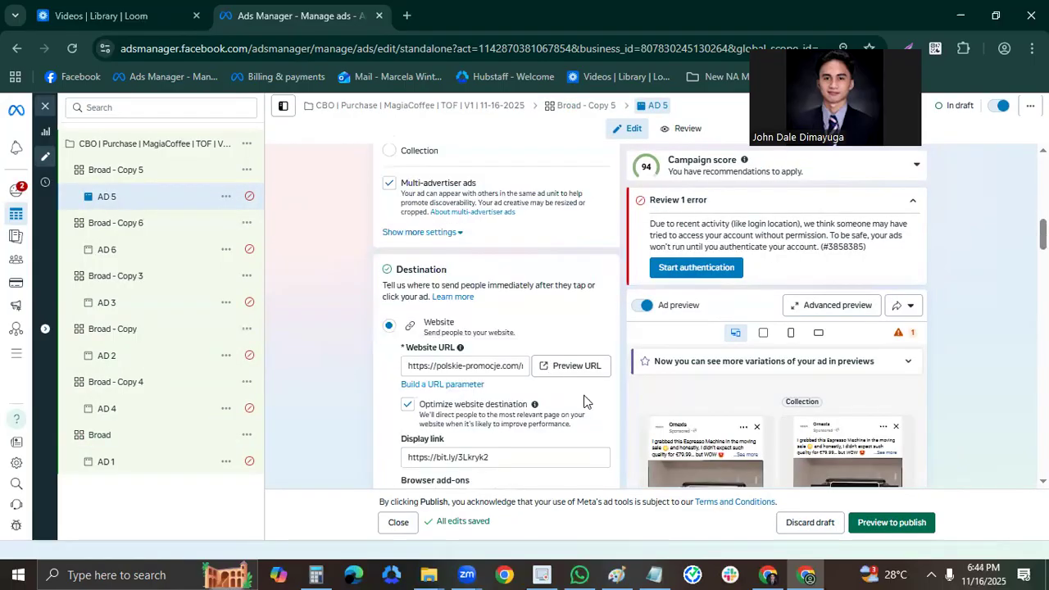
pyautogui.scroll(-2, 573, 405)
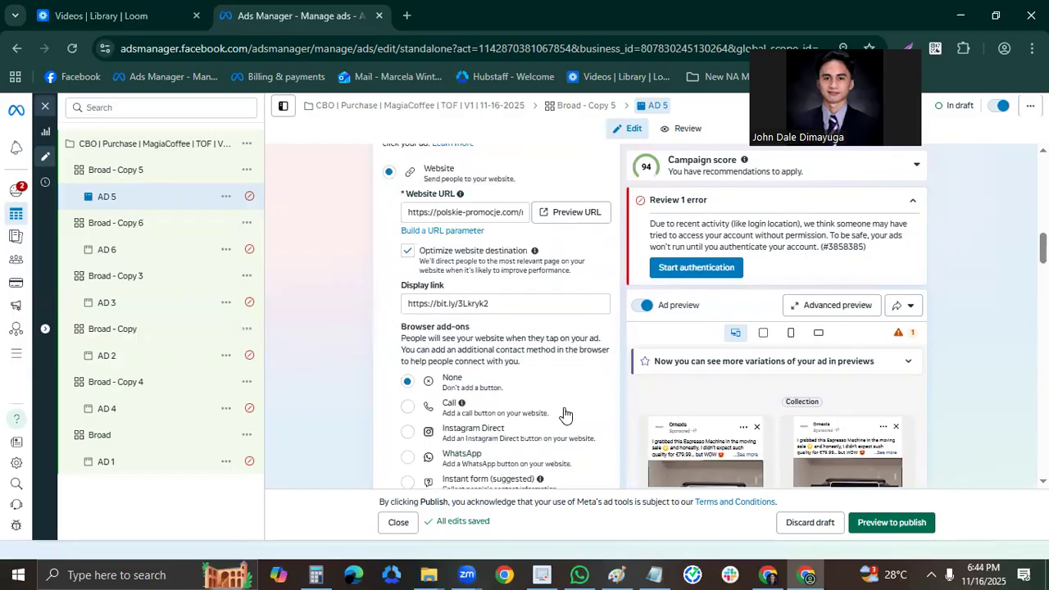
pyautogui.scroll(1, 598, 381)
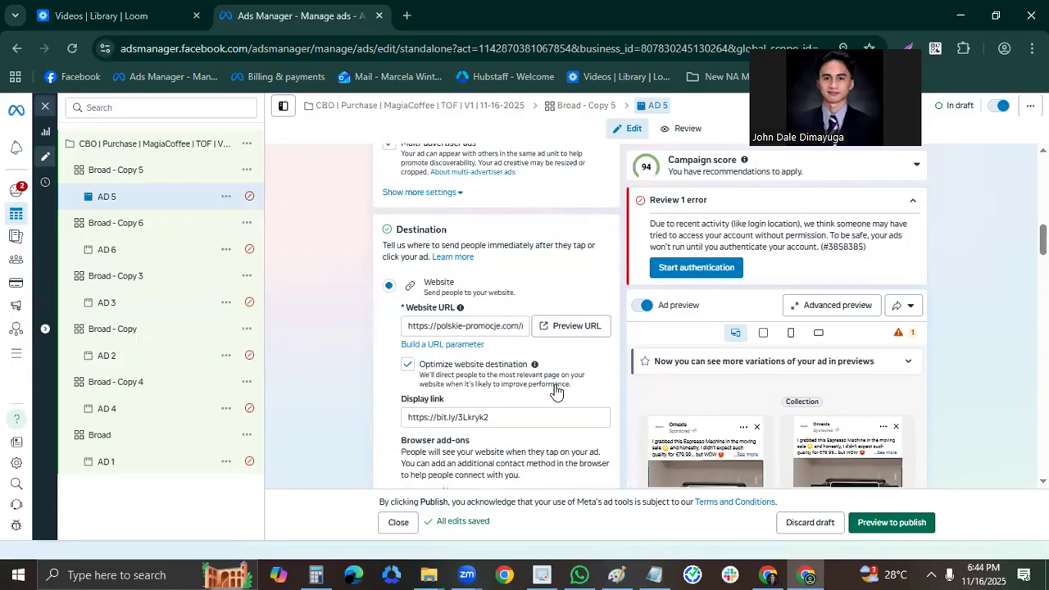
pyautogui.scroll(-5, 541, 377)
pyautogui.click(558, 367)
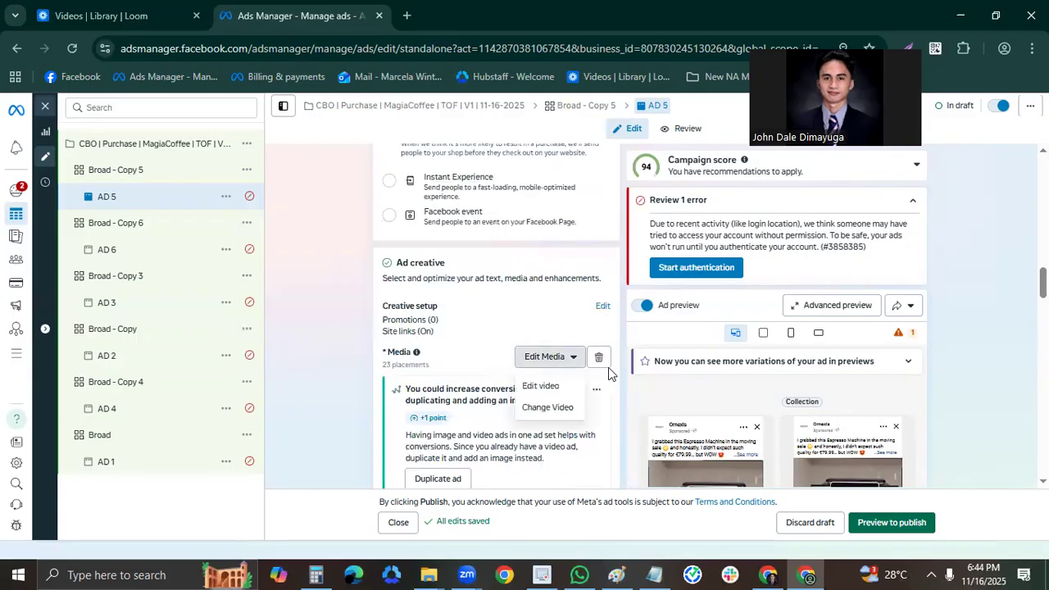
pyautogui.click(599, 358)
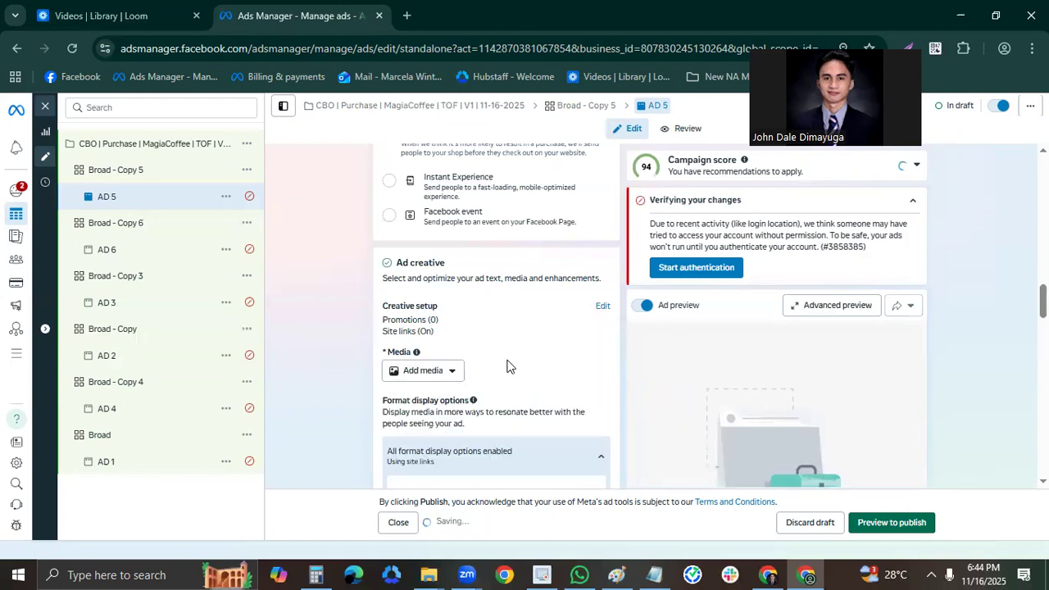
# Start adding an image to AD 5 and upload 1.png, 2.png and 3.png from Downloads to the account media.
pyautogui.scroll(-1, 506, 366)
pyautogui.click(439, 298)
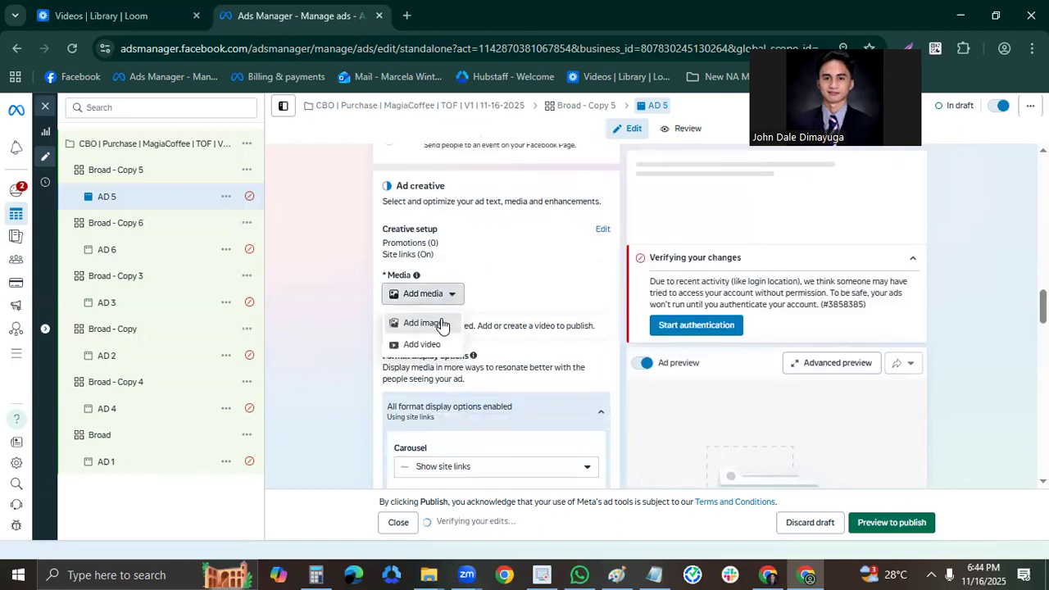
pyautogui.click(464, 345)
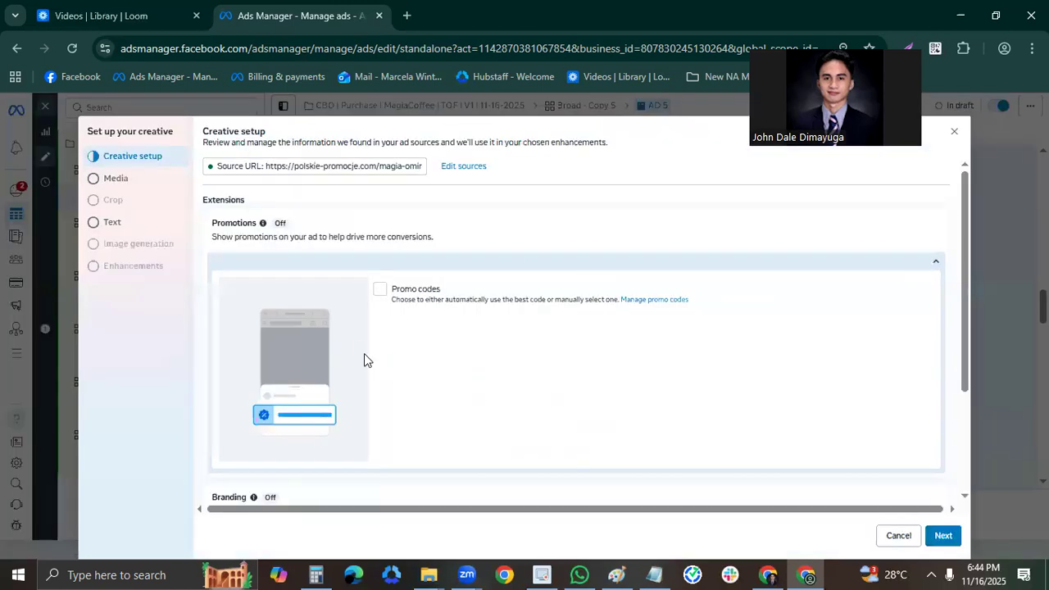
pyautogui.click(143, 187)
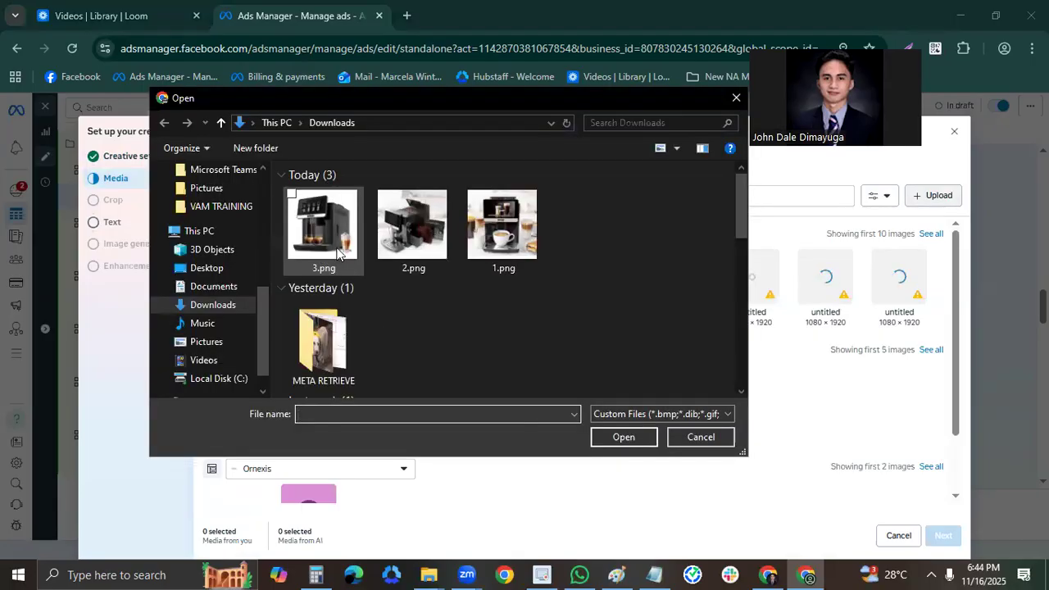
pyautogui.click(326, 244)
pyautogui.keyDown('ctrl'); pyautogui.click(420, 247); pyautogui.keyUp('ctrl')
pyautogui.keyDown('ctrl'); pyautogui.click(500, 249); pyautogui.keyUp('ctrl')
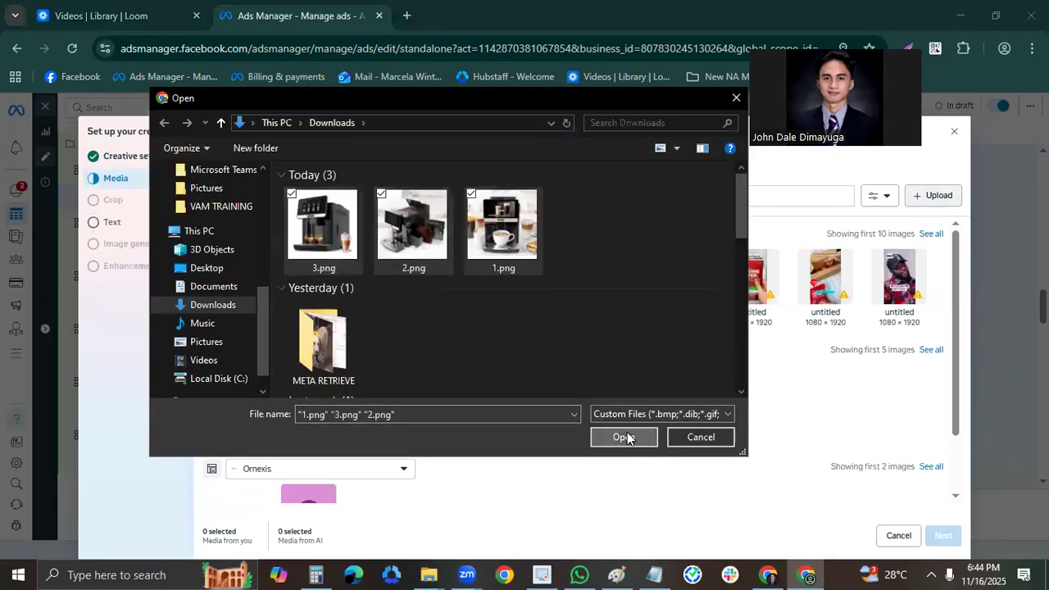
pyautogui.click(626, 436)
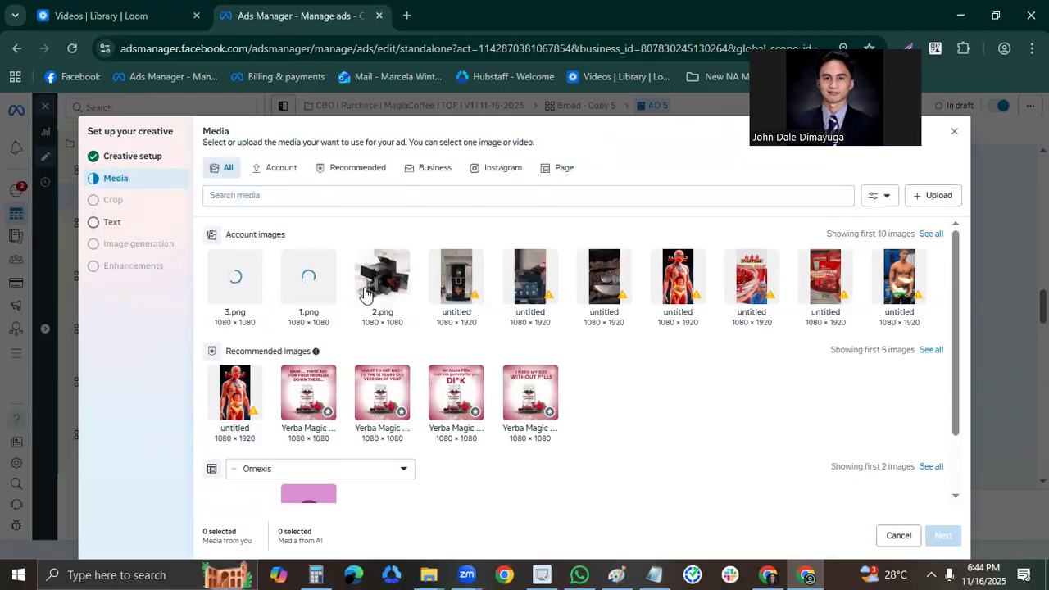
# Use 1.png as the AD 5 image and finish the creative setup with the existing crops, ad text and enhancements.
pyautogui.click(304, 297)
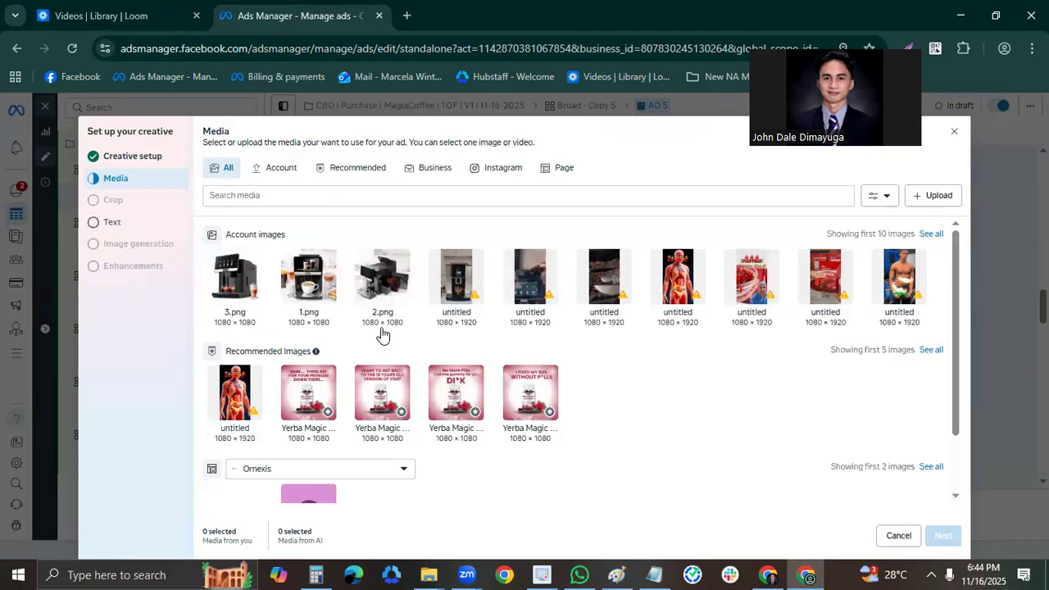
pyautogui.click(943, 535)
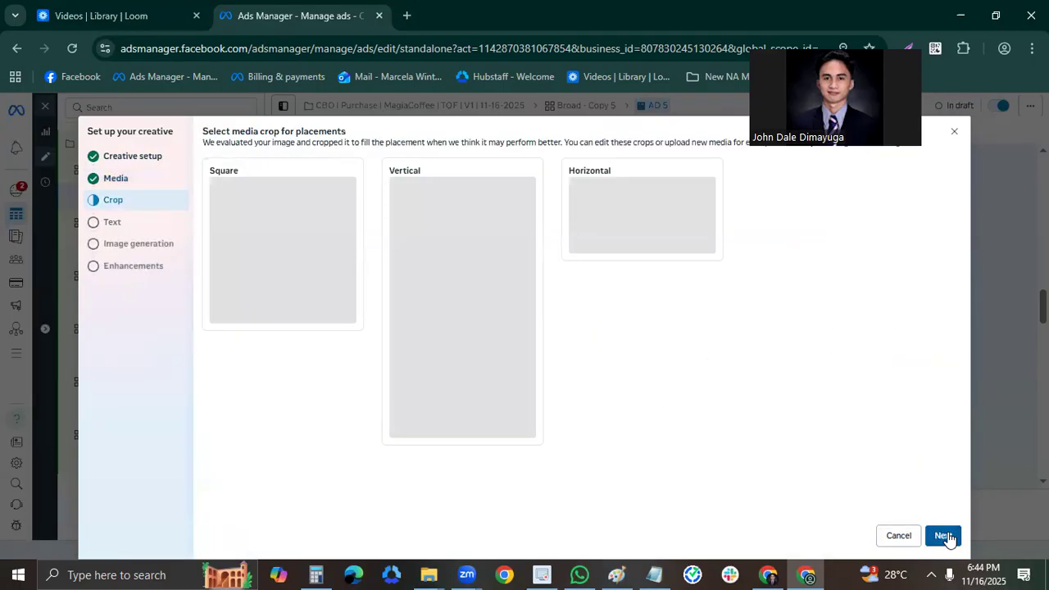
pyautogui.click(943, 535)
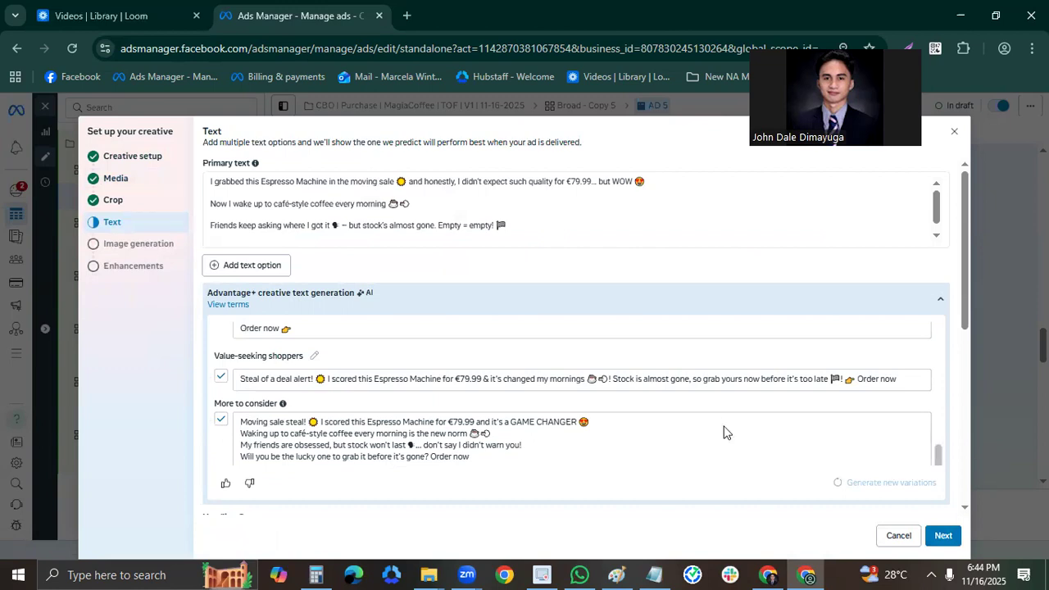
pyautogui.scroll(1, 726, 431)
pyautogui.scroll(-1, 665, 237)
pyautogui.scroll(-4, 930, 494)
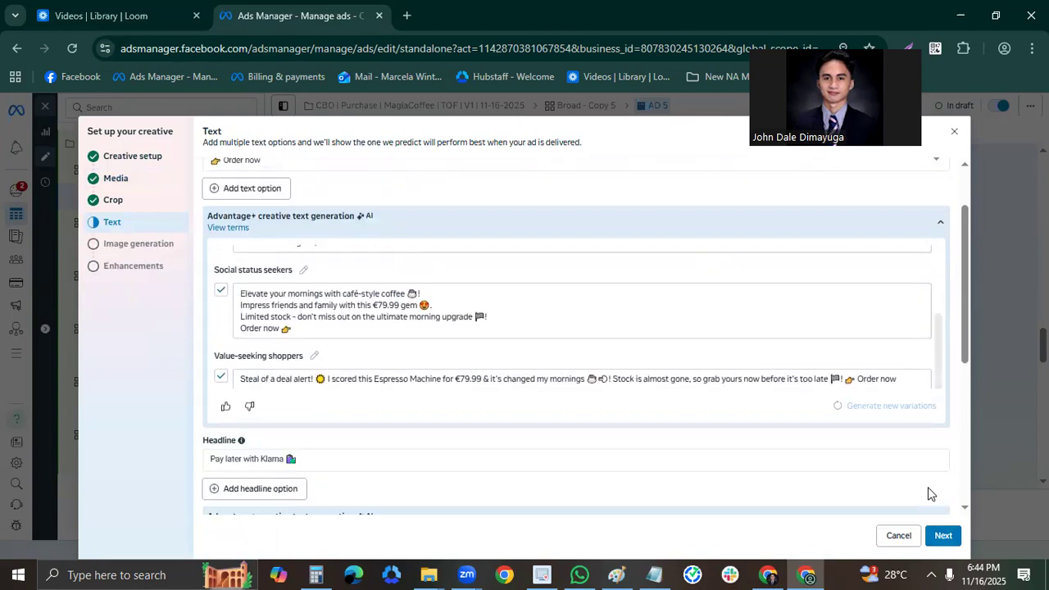
pyautogui.scroll(-2, 943, 534)
pyautogui.click(942, 535)
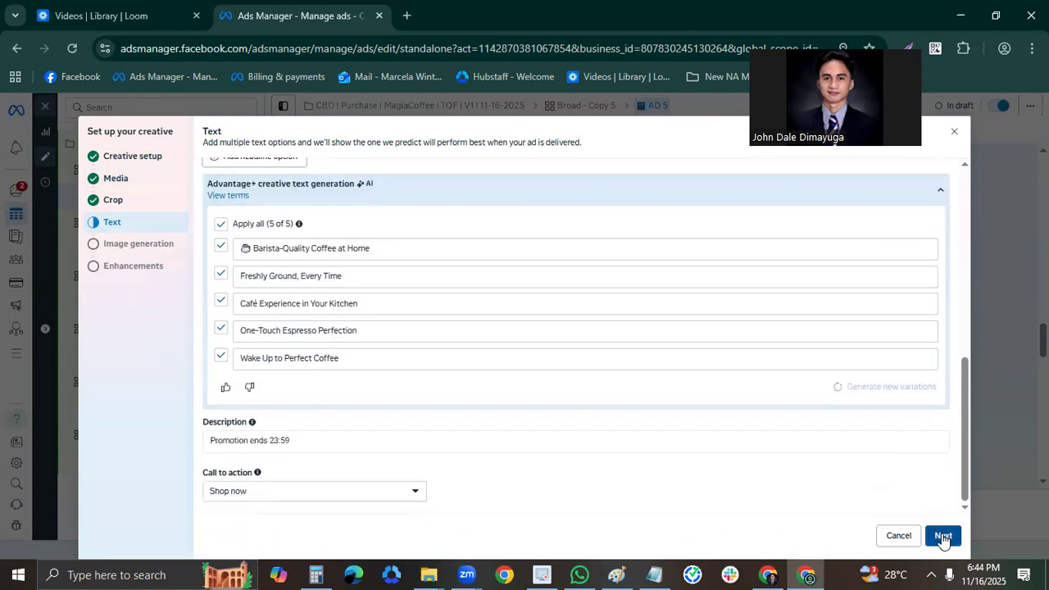
pyautogui.click(935, 536)
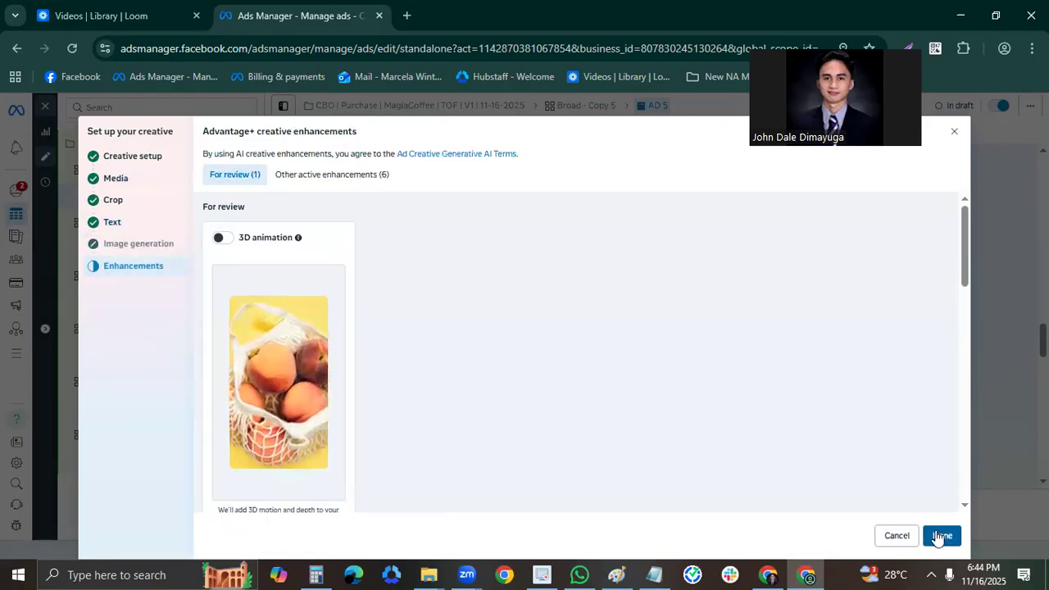
pyautogui.click(940, 536)
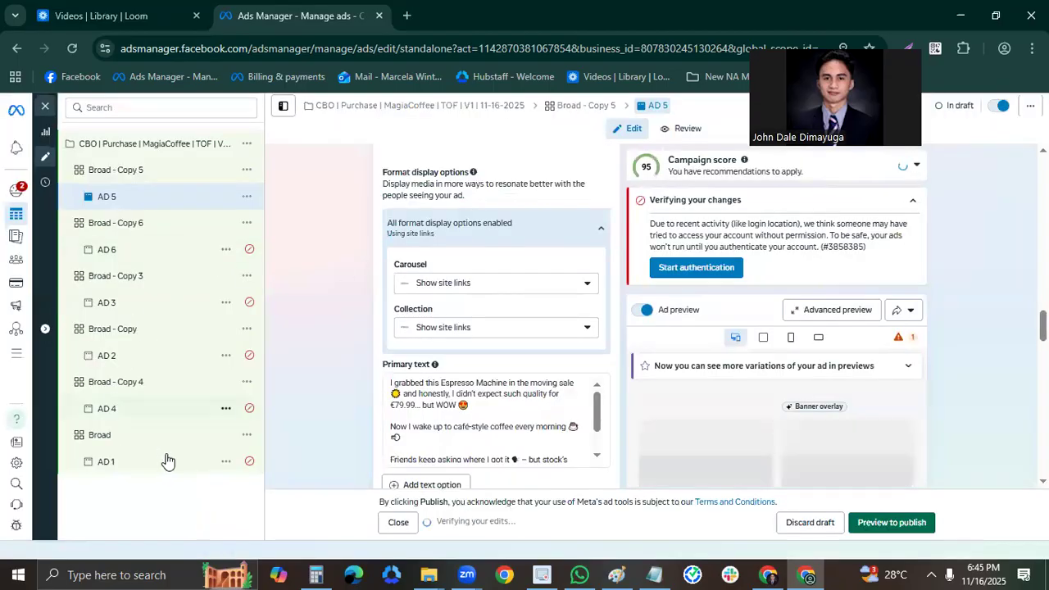
# Open AD 1 in the Broad ad set and close the editor, keeping the changes as unpublished drafts.
pyautogui.click(166, 461)
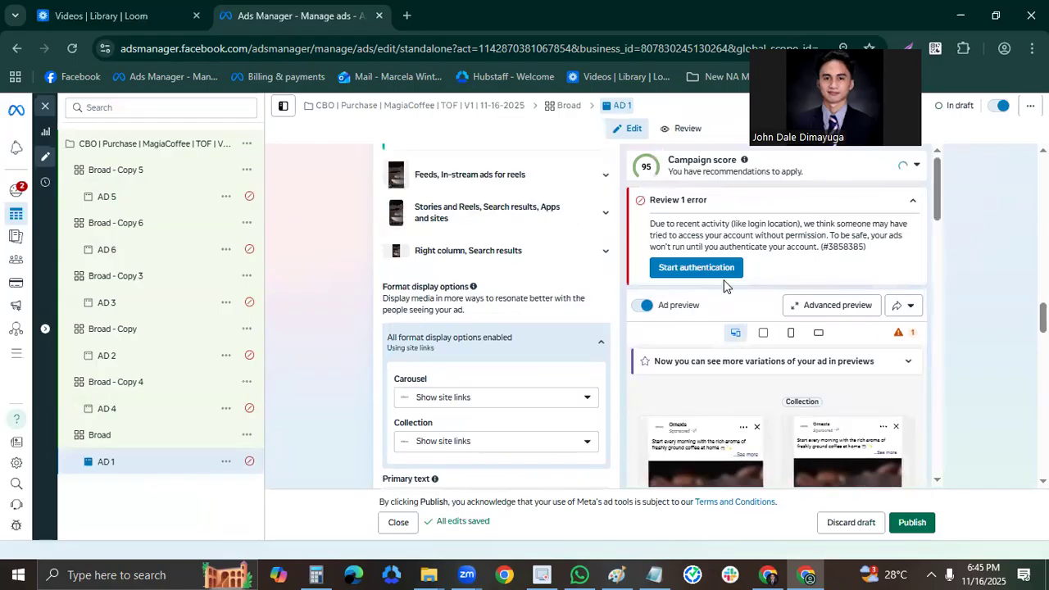
pyautogui.scroll(6, 988, 337)
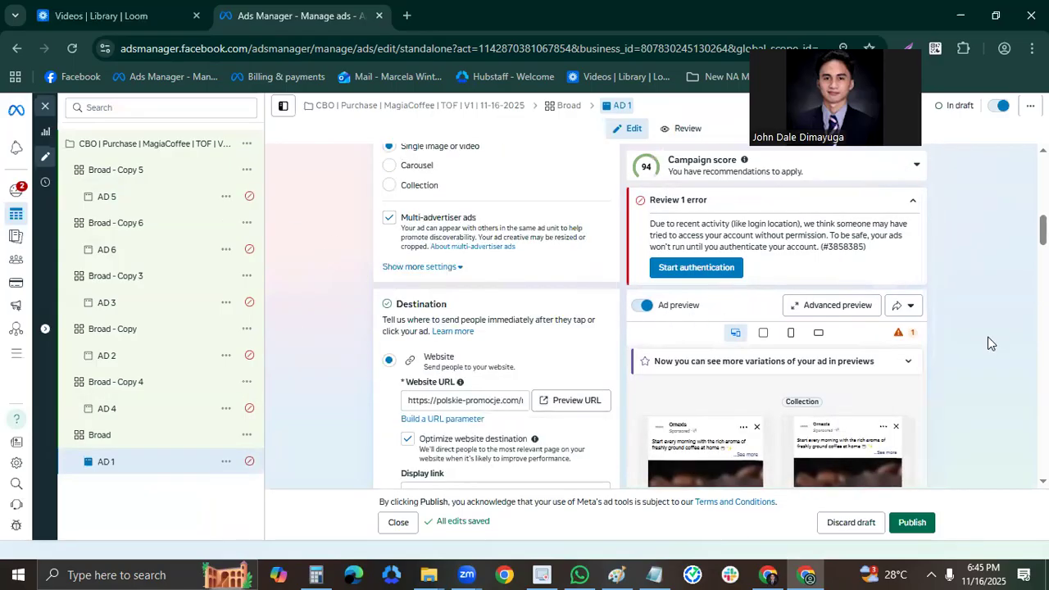
pyautogui.scroll(2, 987, 343)
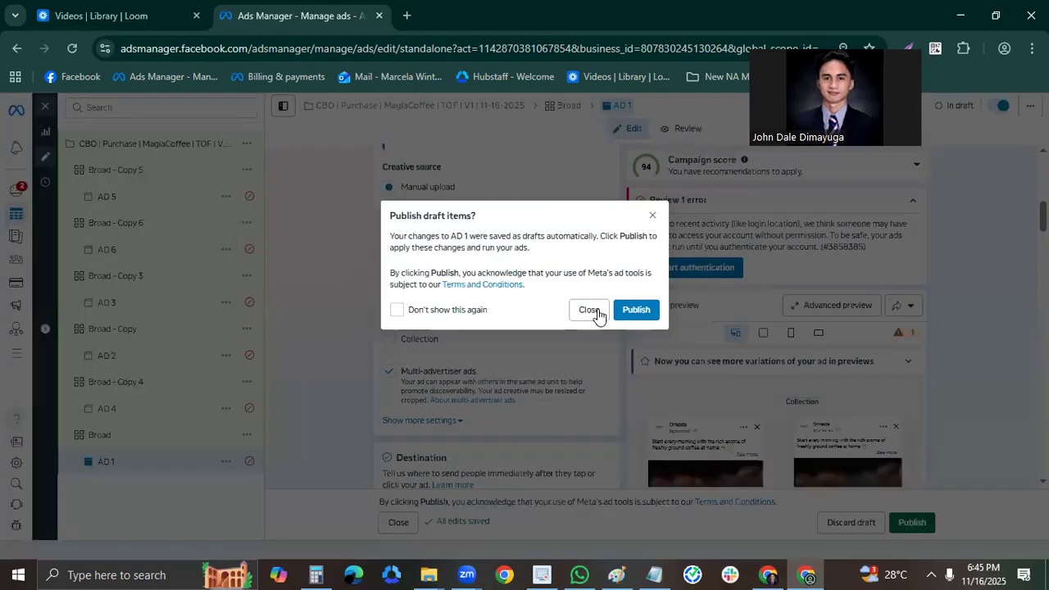
pyautogui.click(597, 315)
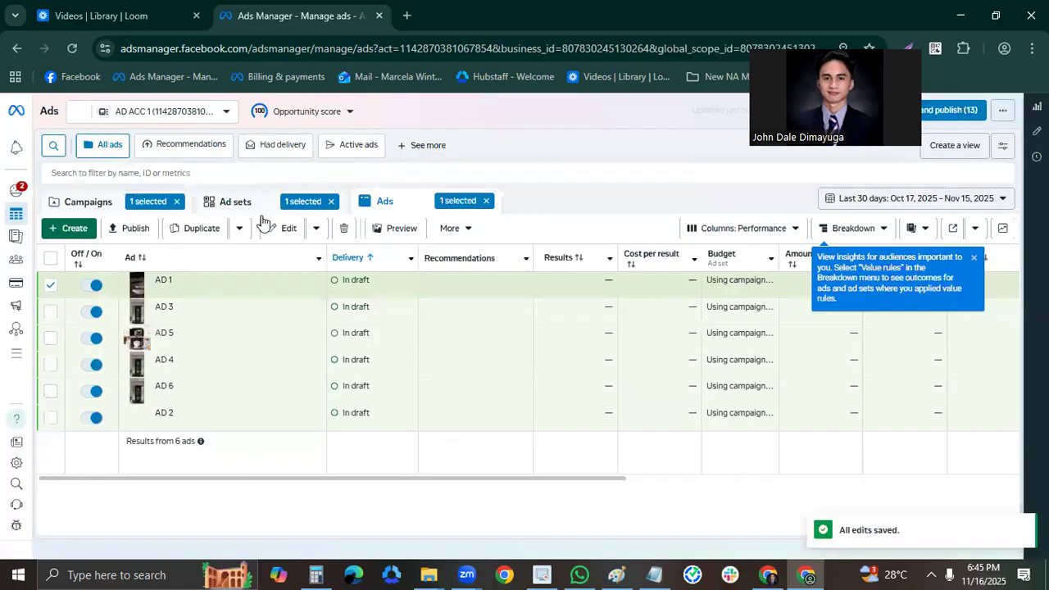
# Return to the campaigns list and check the delivery status of the MagiaCoffee campaign.
pyautogui.click(147, 200)
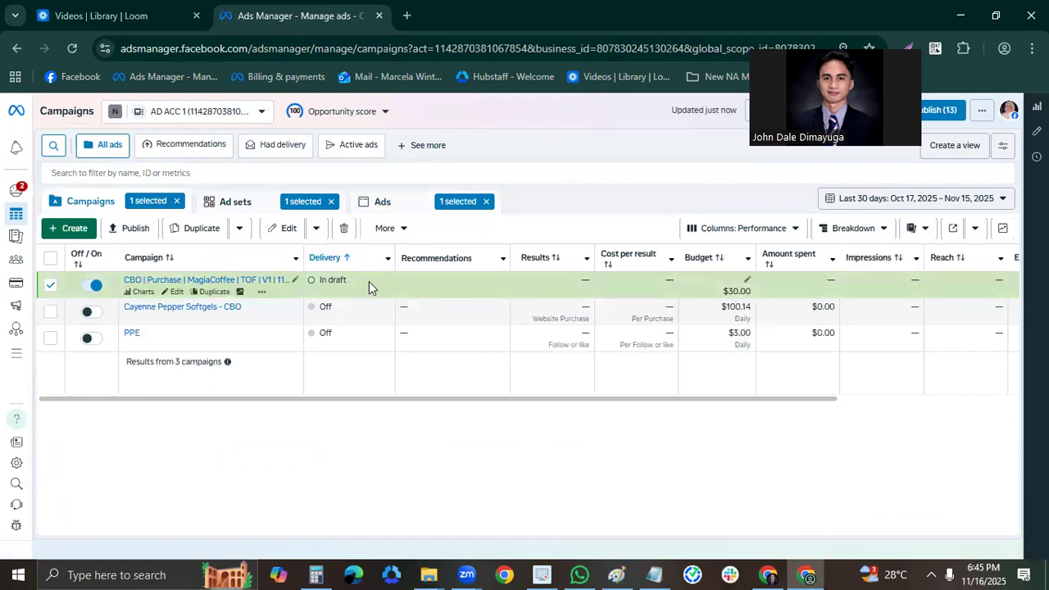
pyautogui.moveTo(349, 280); pyautogui.dragTo(326, 283)
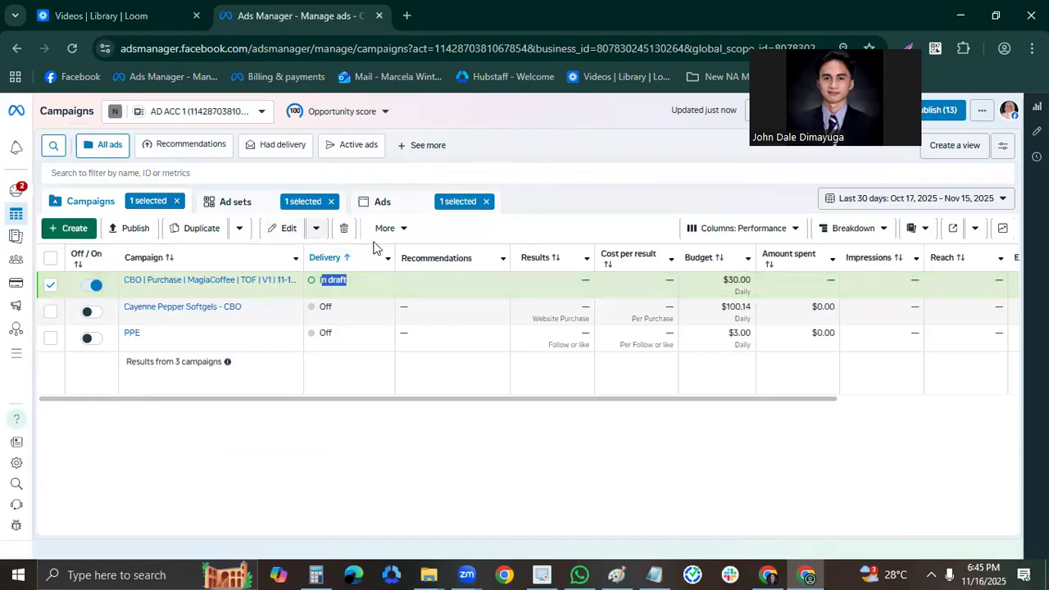
pyautogui.click(397, 204)
pyautogui.click(114, 212)
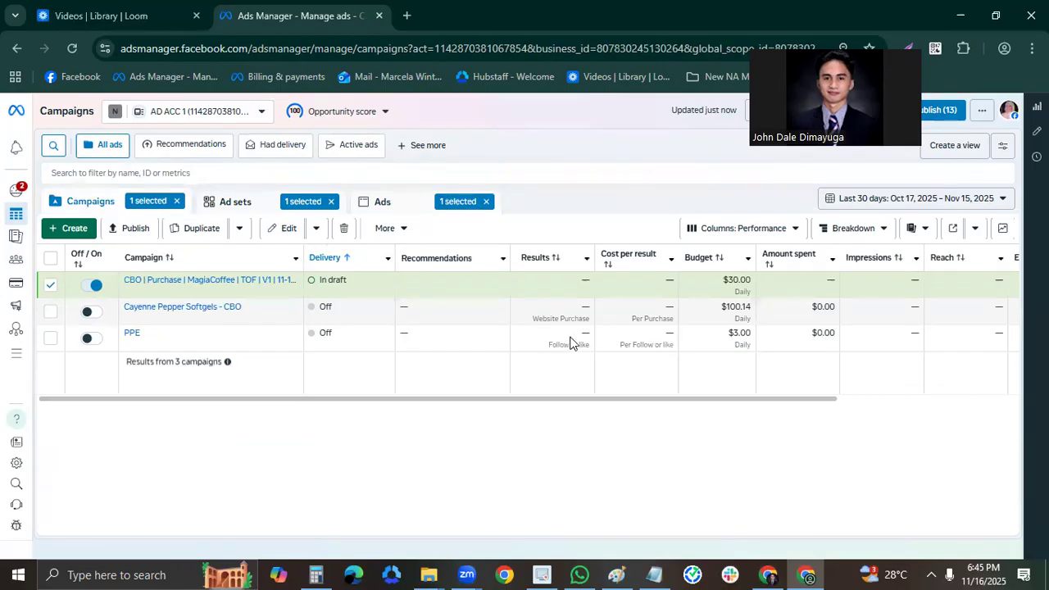
# Open column customization for the campaigns table and remove the Results and Cost per result columns.
pyautogui.click(731, 235)
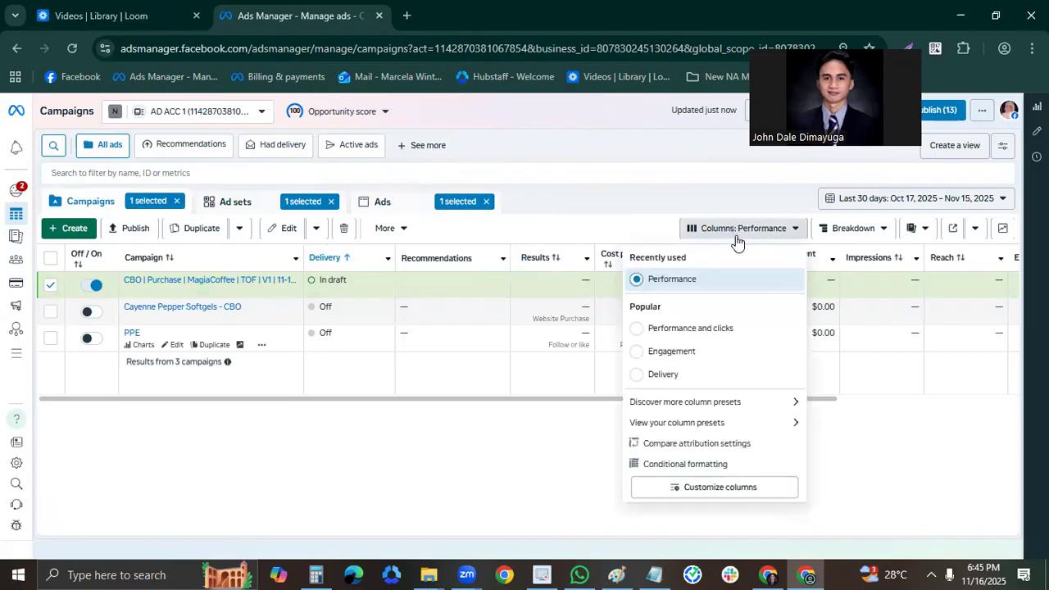
pyautogui.click(729, 490)
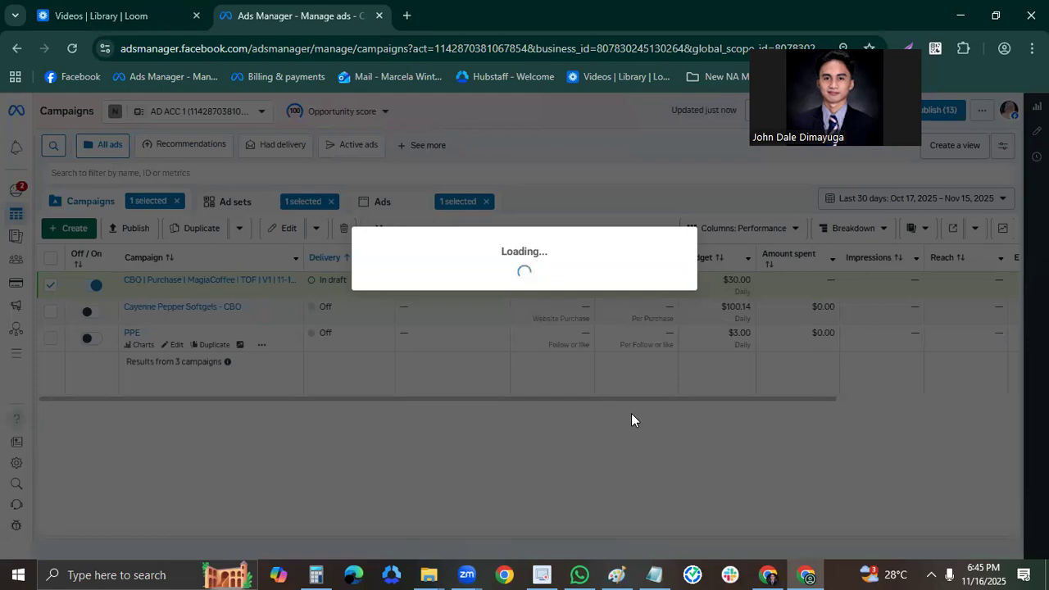
pyautogui.scroll(-1, 491, 443)
pyautogui.scroll(1, 524, 413)
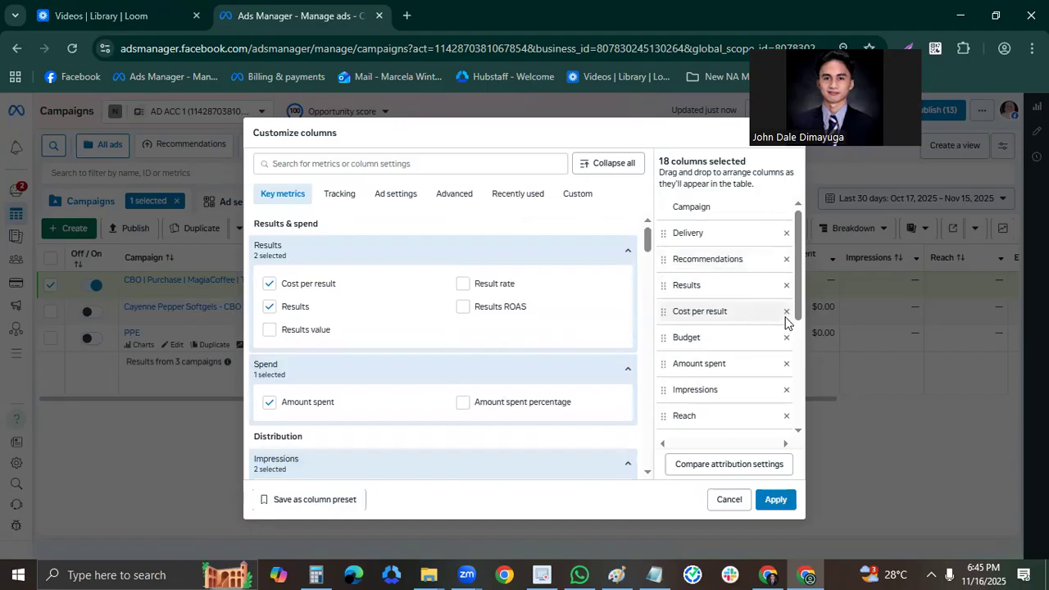
pyautogui.click(786, 286)
pyautogui.click(786, 286)
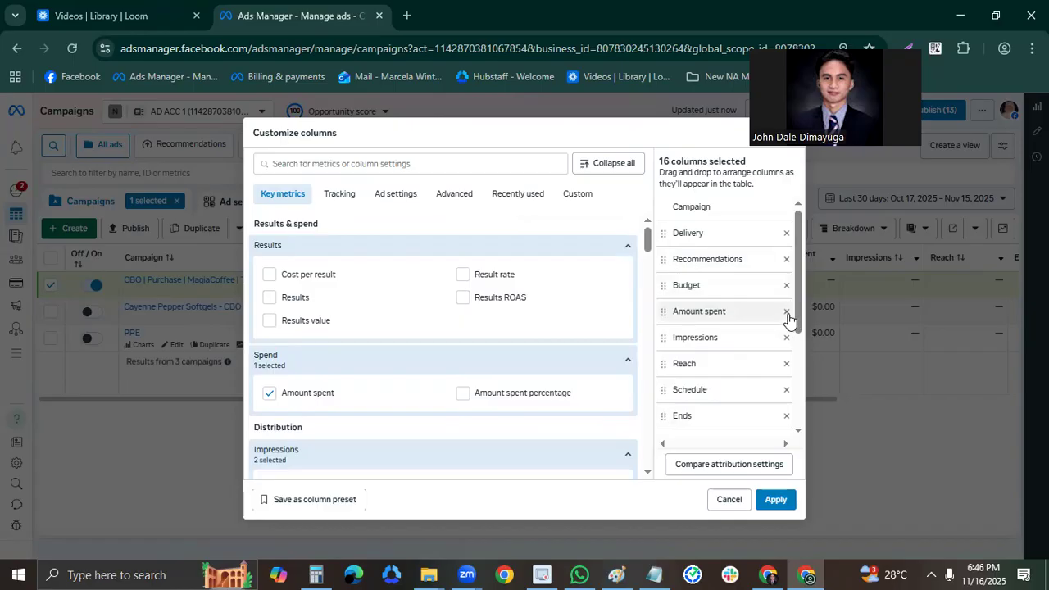
# Remove the Schedule, Amount spent, Impressions, Reach, Ends and Attribution setting columns from the selected columns.
pyautogui.scroll(-2, 787, 343)
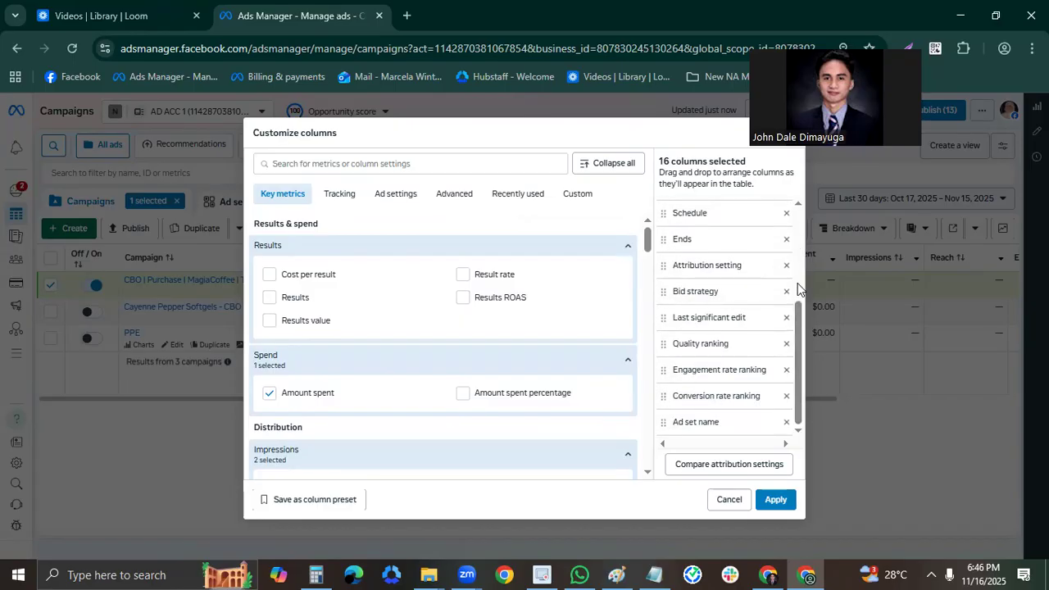
pyautogui.click(786, 214)
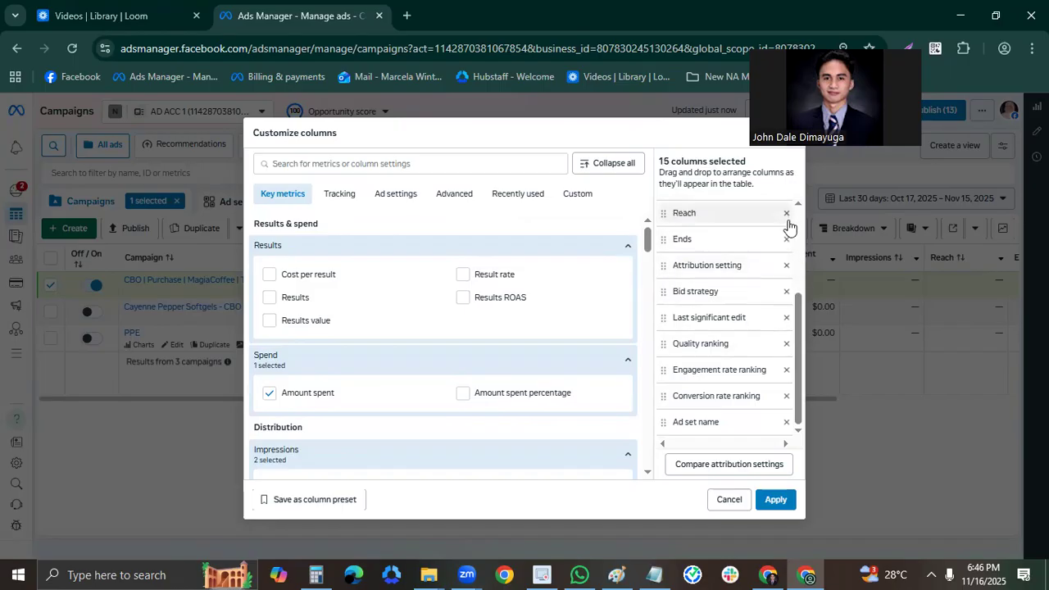
pyautogui.scroll(1, 788, 246)
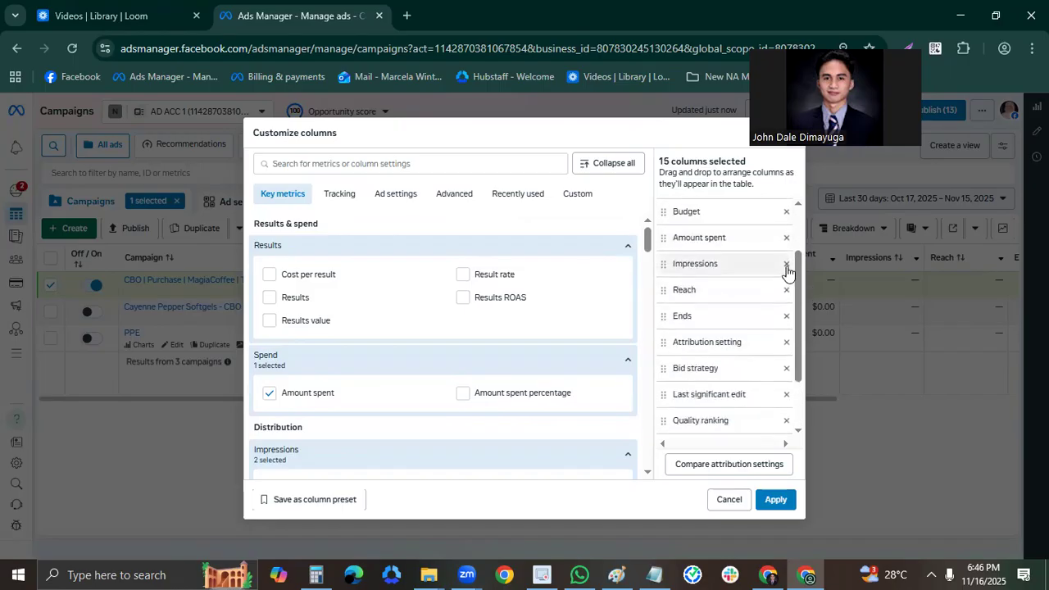
pyautogui.click(787, 263)
pyautogui.click(786, 263)
pyautogui.click(787, 264)
pyautogui.click(787, 264)
pyautogui.click(786, 266)
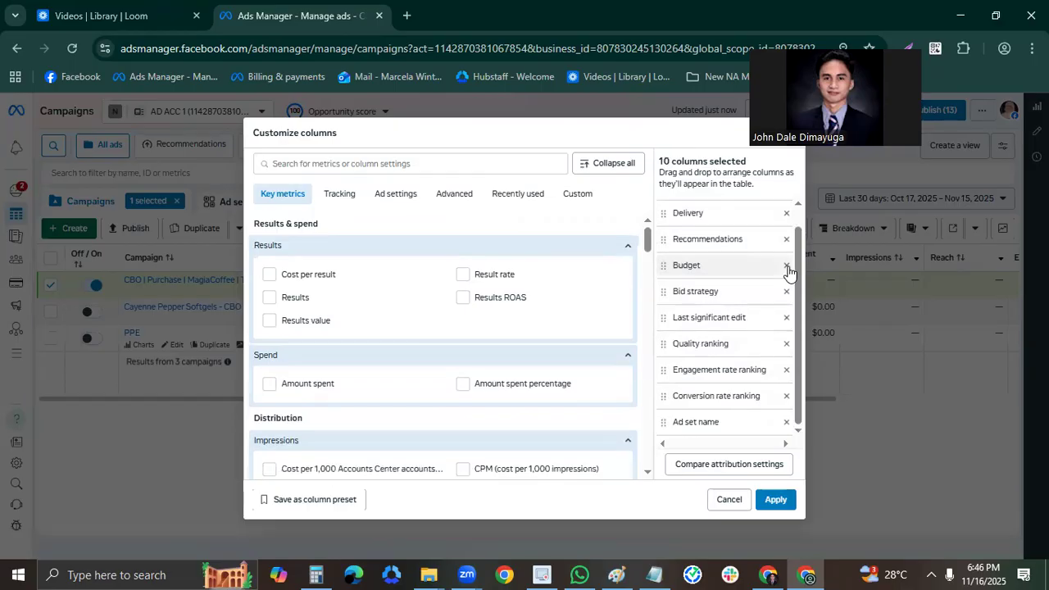
# Remove Budget, Recommendations, Bid strategy, Last significant edit, all three ranking columns and Ad set name, keeping only Campaign and Delivery.
pyautogui.click(787, 265)
pyautogui.click(787, 261)
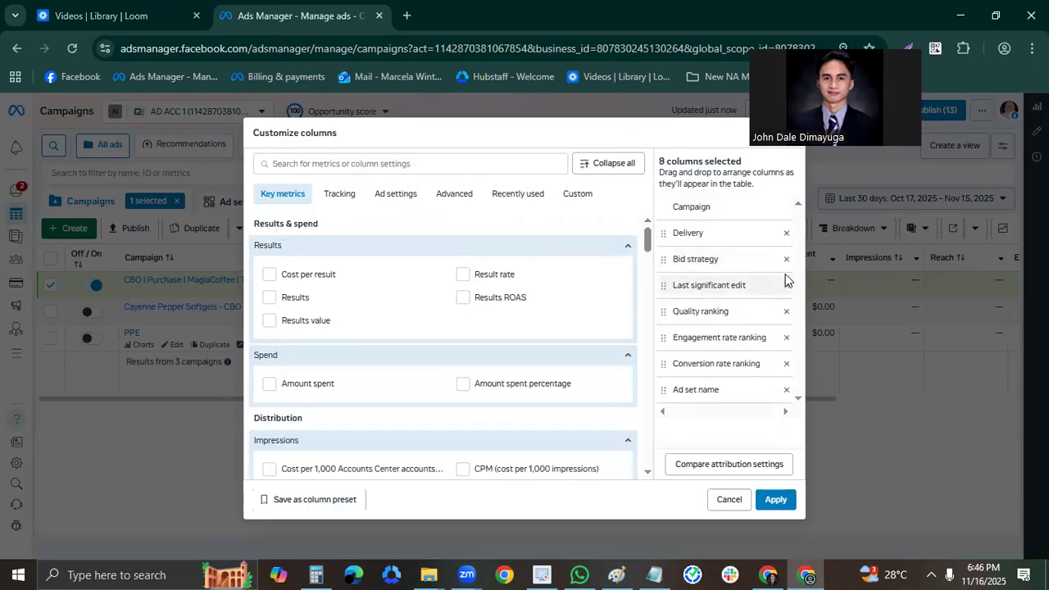
pyautogui.click(787, 260)
pyautogui.click(786, 261)
pyautogui.click(786, 264)
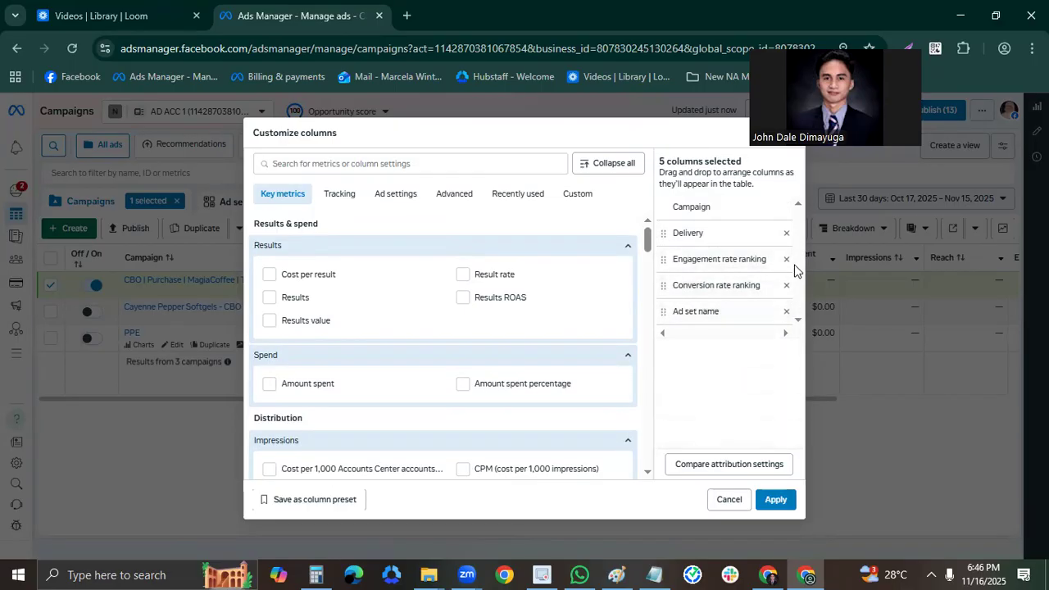
pyautogui.click(786, 260)
pyautogui.click(786, 261)
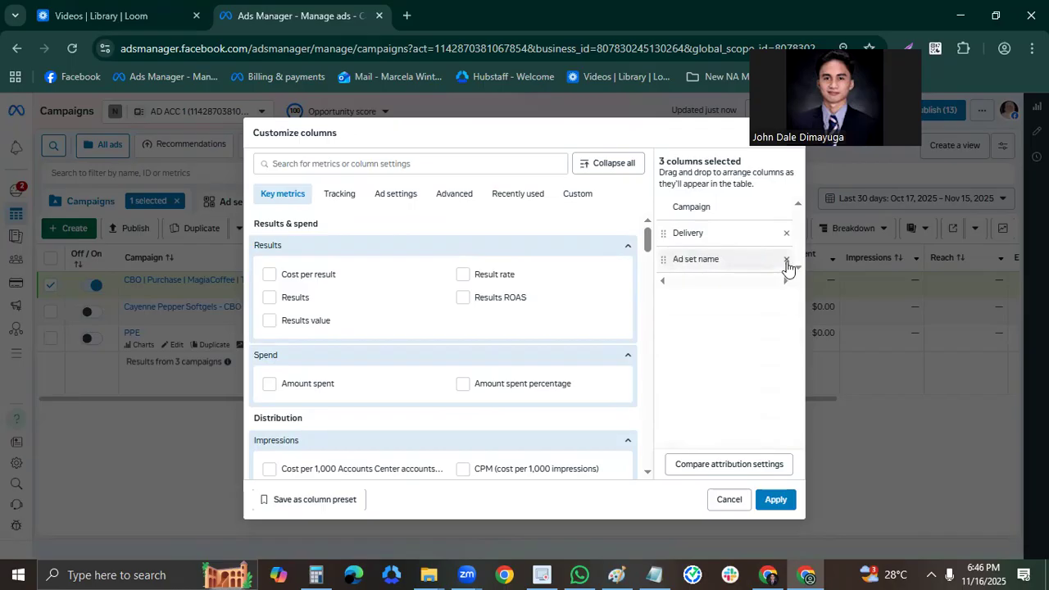
pyautogui.click(786, 260)
# Find the Budget metric and add it to the selected columns.
pyautogui.click(432, 165)
pyautogui.write('BUDGET')
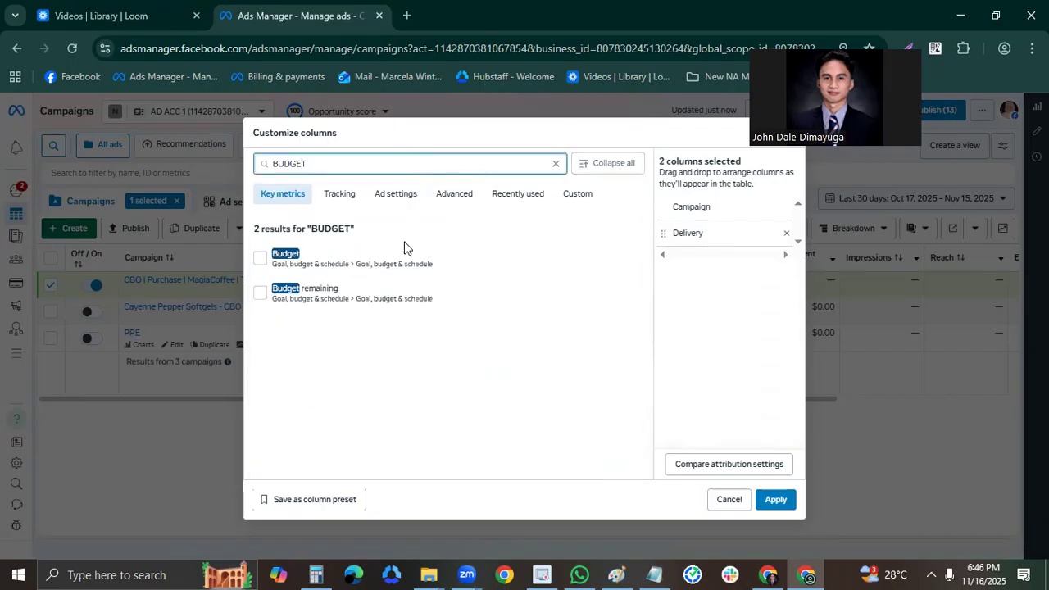
pyautogui.click(402, 250)
pyautogui.doubleClick(440, 166)
pyautogui.write('actio')
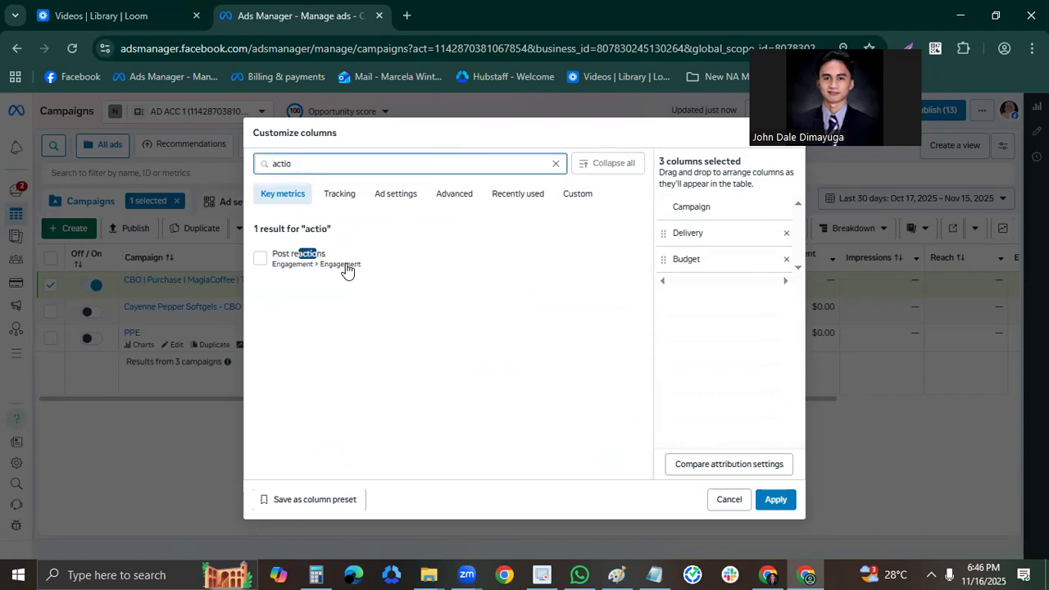
pyautogui.write('n')
pyautogui.hotkey('ctrl', 'a')
pyautogui.press('BackSpace')
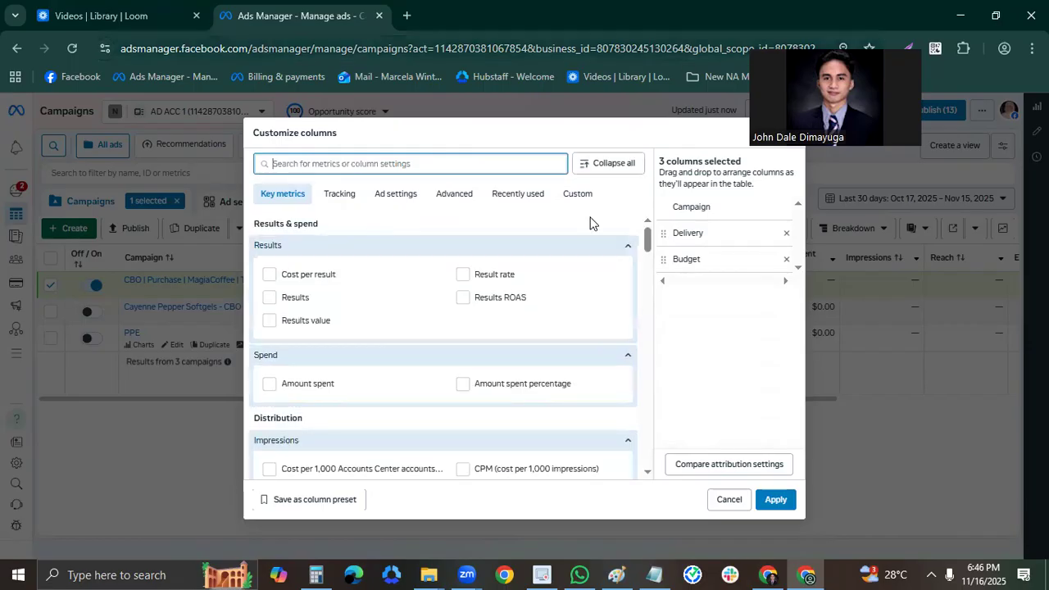
# Search the metrics for "campa", add the matching campaign column and move it ahead of Delivery in the column order.
pyautogui.write('campa')
pyautogui.click(402, 310)
pyautogui.moveTo(724, 286); pyautogui.dragTo(726, 232)
# Search the metrics for "Purchase" and add the Purchase ROAS and Purchases columns.
pyautogui.click(414, 163)
pyautogui.hotkey('ctrl', 'a')
pyautogui.write('Purchase')
pyautogui.click(537, 438)
pyautogui.click(537, 464)
# Add the CPC (all) and CTR (all) columns to the selected columns, leaving out CTR (link click-through rate).
pyautogui.hotkey('ctrl', 'a')
pyautogui.write('cpc')
pyautogui.click(358, 264)
pyautogui.hotkey('ctrl', 'a')
pyautogui.write('ctr')
pyautogui.click(358, 254)
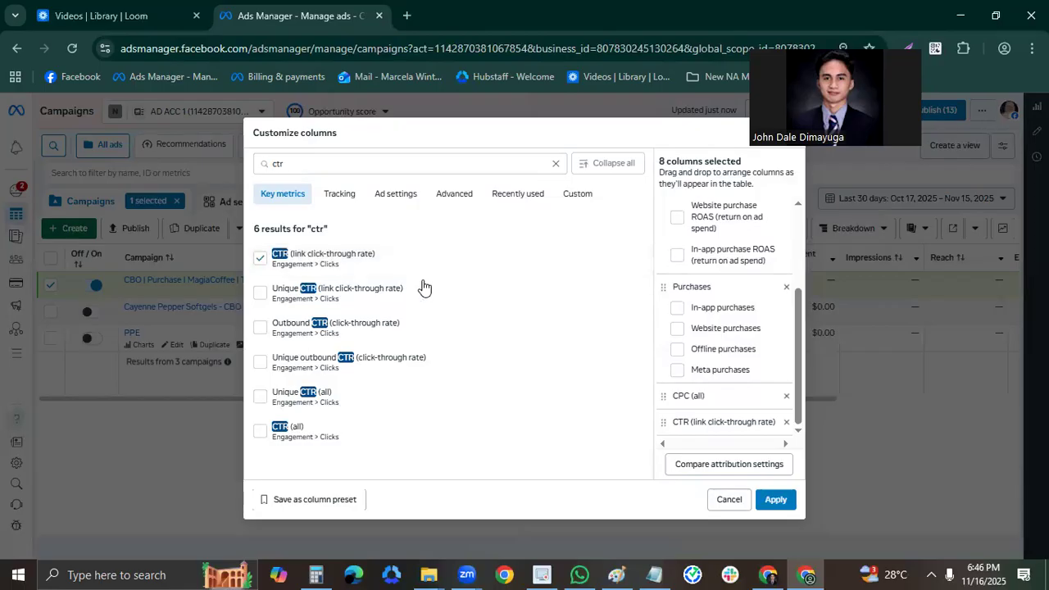
pyautogui.click(424, 259)
pyautogui.click(373, 428)
# Add the CPM (cost per 1,000 impressions) column and the total Adds to cart column.
pyautogui.hotkey('ctrl', 'a')
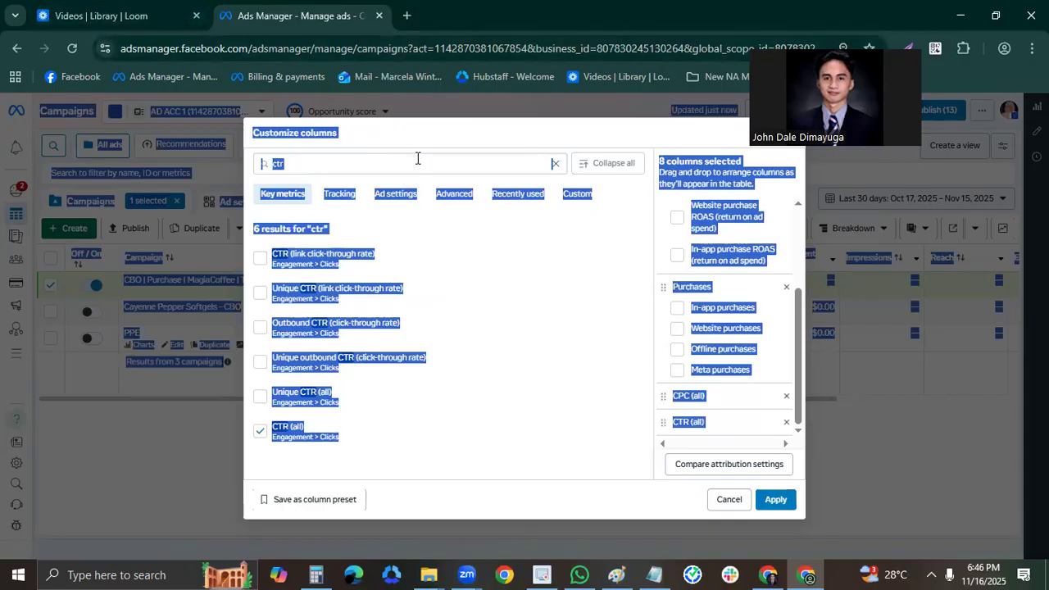
pyautogui.click(417, 161)
pyautogui.write('cpm')
pyautogui.click(385, 258)
pyautogui.doubleClick(338, 161)
pyautogui.write('adds')
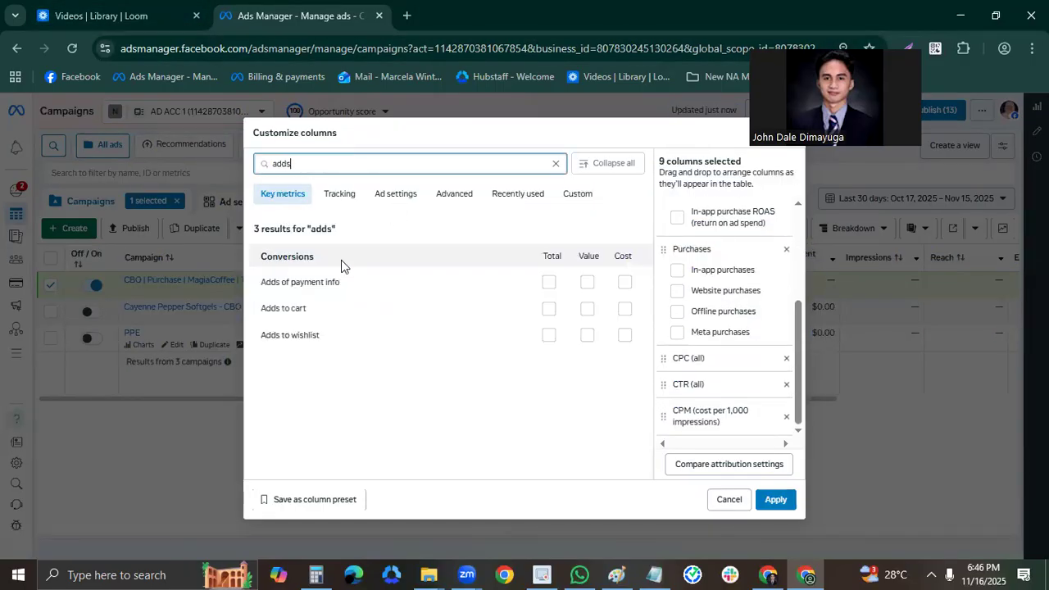
pyautogui.click(549, 308)
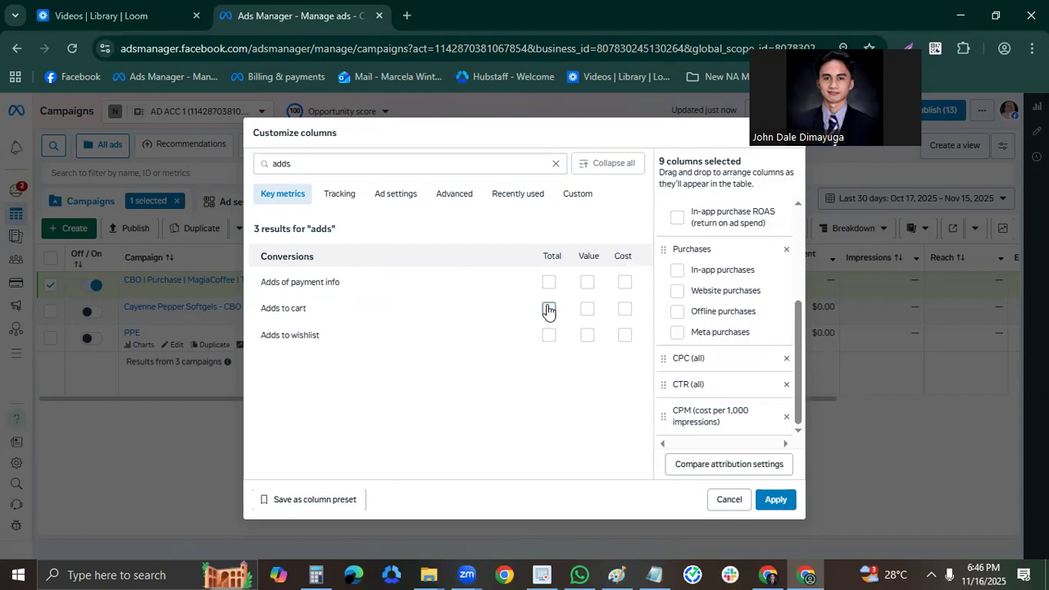
# Search the metrics for "resu" and add the Results and Cost per result columns.
pyautogui.hotkey('ctrl', 'a')
pyautogui.doubleClick(379, 169)
pyautogui.write('resu')
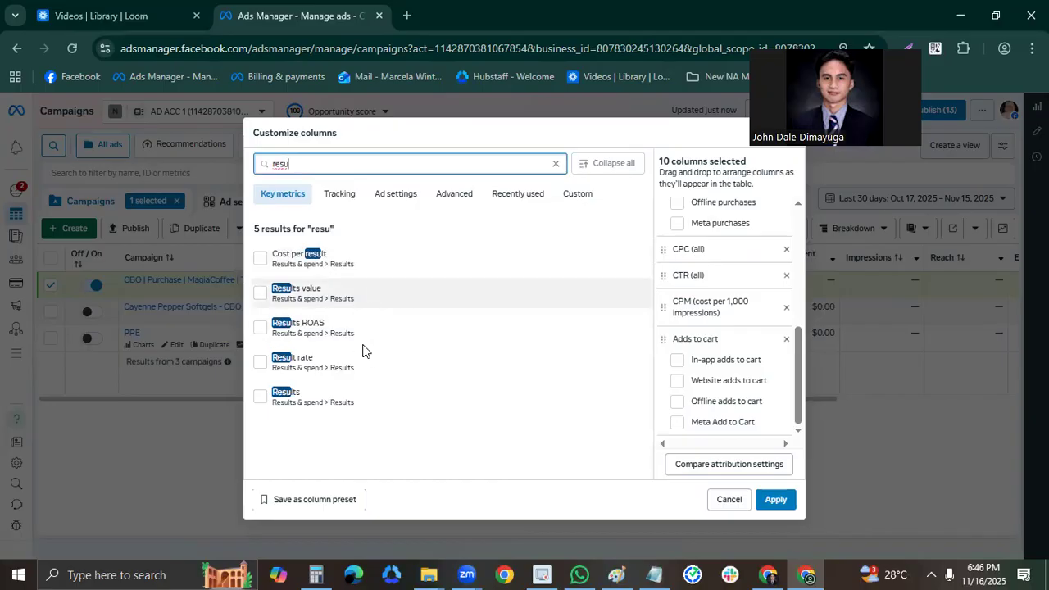
pyautogui.click(369, 392)
pyautogui.click(368, 259)
# Search the metrics for "average" and add the Average purchases conversion value column.
pyautogui.click(350, 163)
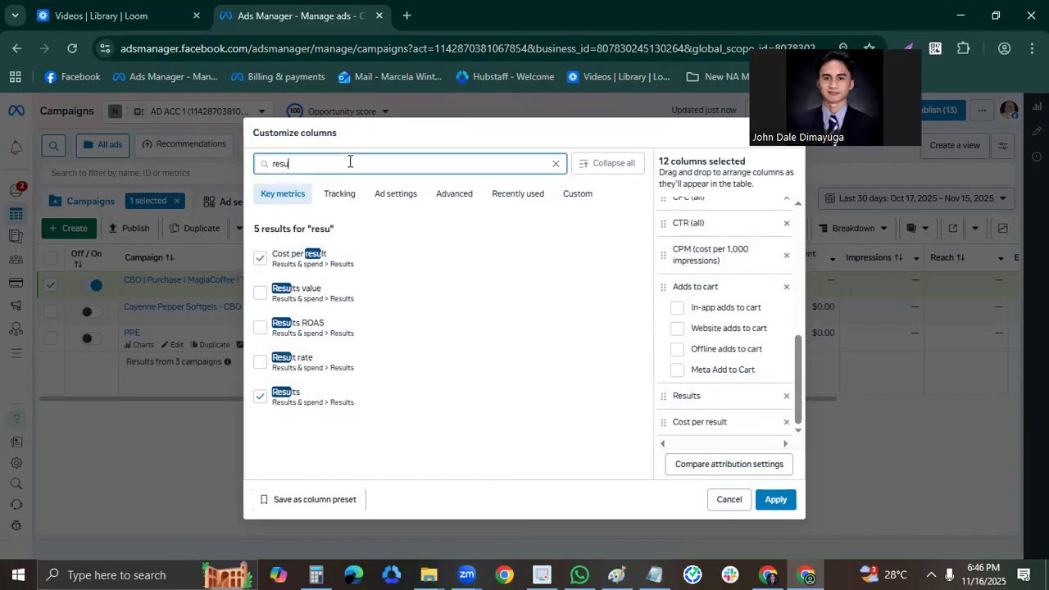
pyautogui.hotkey('ctrl', 'a')
pyautogui.write('averah')
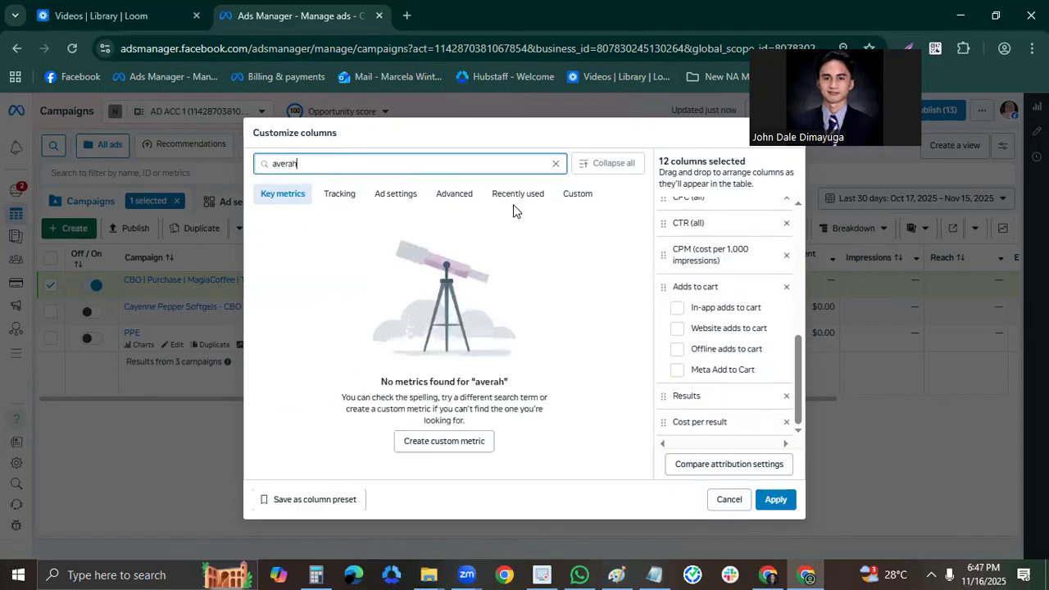
pyautogui.press('BackSpace')
pyautogui.write('ge')
pyautogui.click(454, 260)
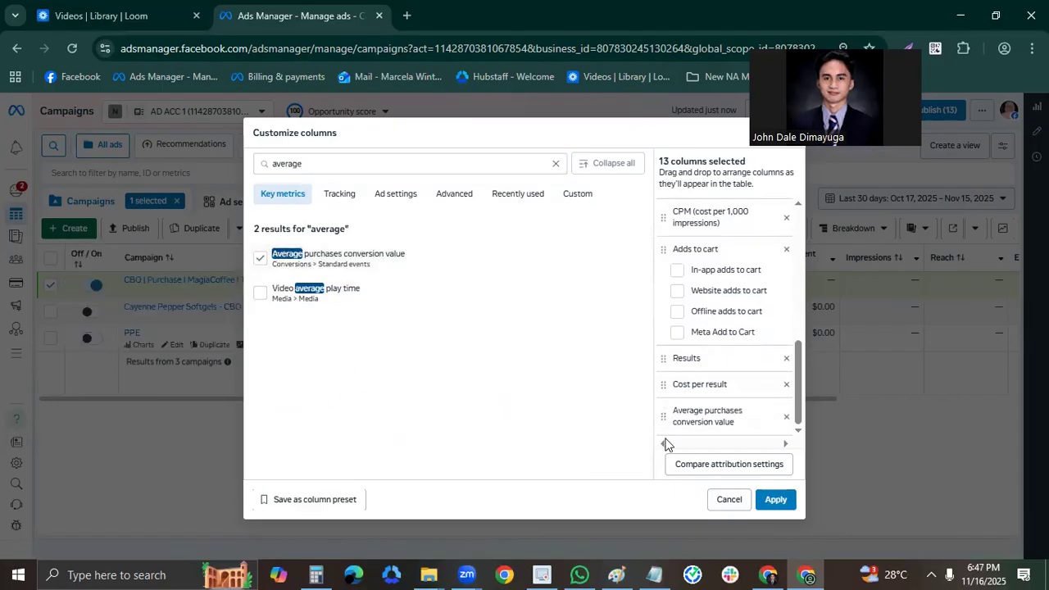
# Save the selected columns as a column preset named with the media buyer's first name followed by "- MEDIA BUYER".
pyautogui.click(360, 499)
pyautogui.write('DALE - MEDIA BUYER')
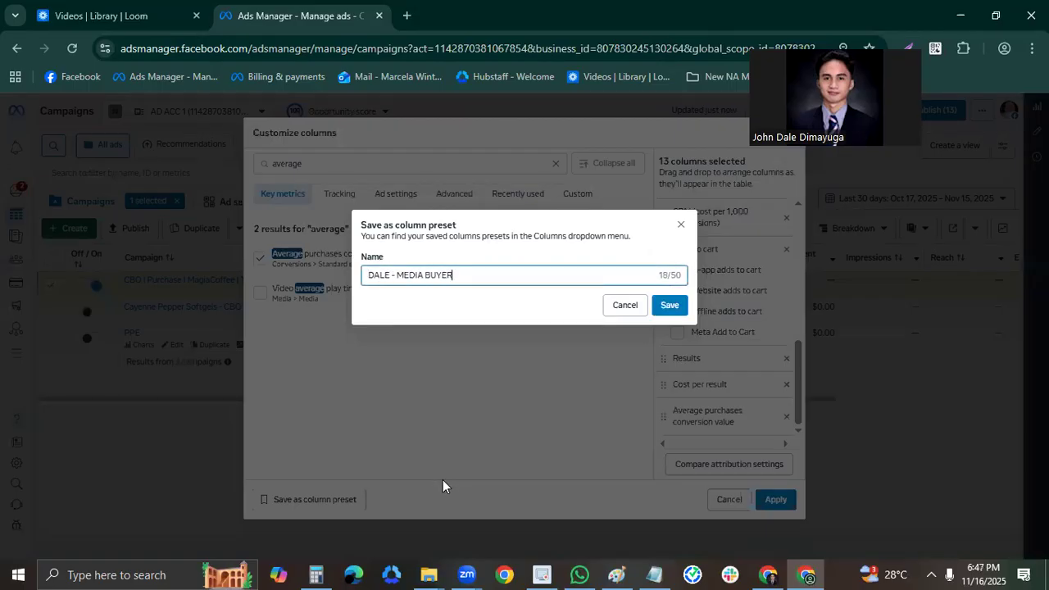
pyautogui.click(669, 312)
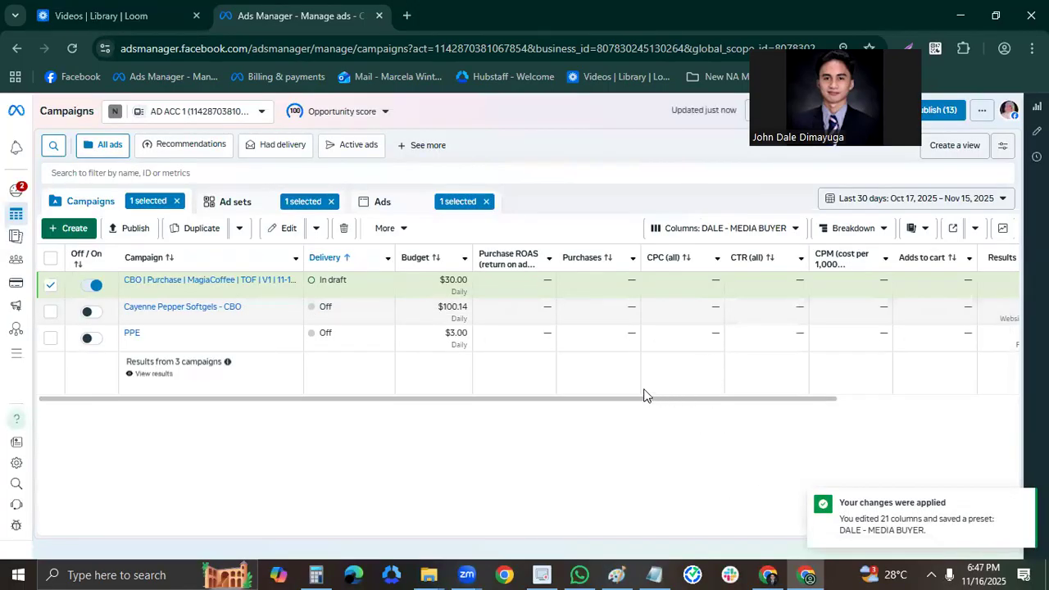
# Widen the Campaign column just enough to show the full MagiaCoffee campaign name, trimming the excess width.
pyautogui.hscroll(5, 826, 347)
pyautogui.hscroll(-8, 789, 331)
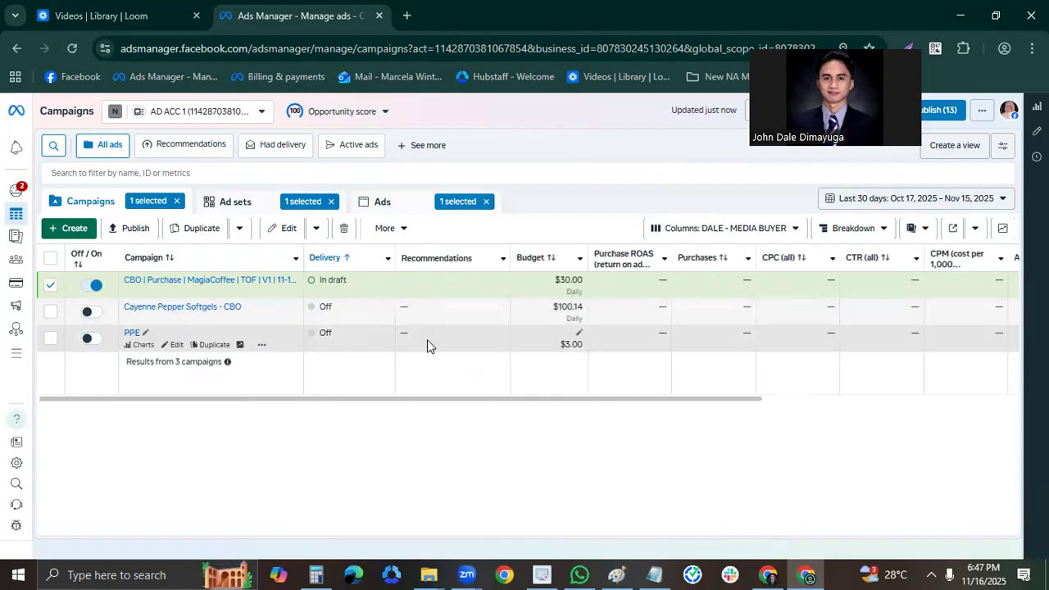
pyautogui.moveTo(557, 399); pyautogui.dragTo(349, 399)
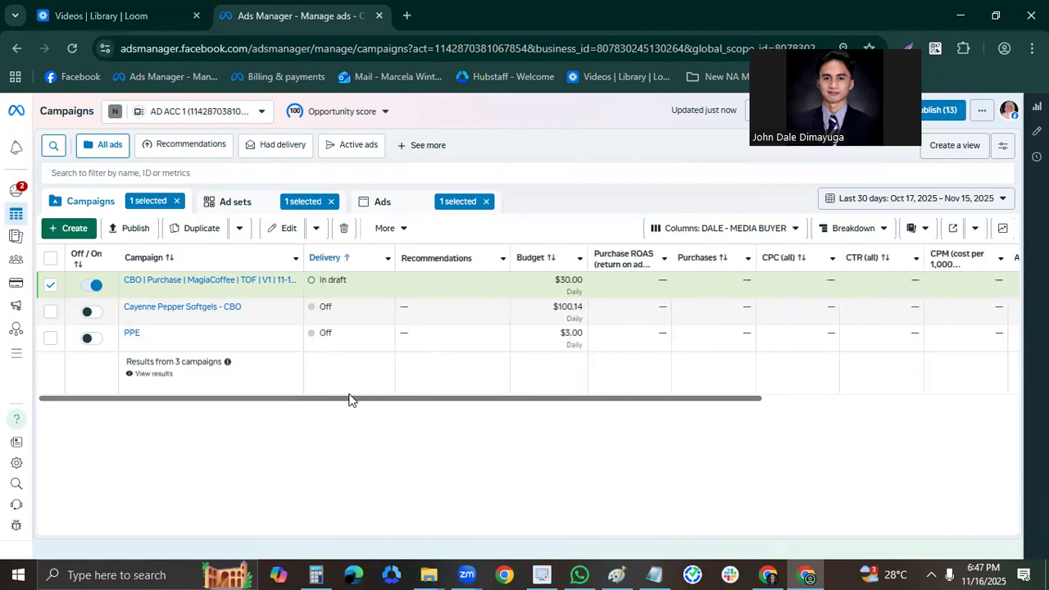
pyautogui.moveTo(308, 258); pyautogui.dragTo(409, 266)
pyautogui.moveTo(471, 404)
pyautogui.mouseDown()
pyautogui.moveTo(969, 398)
pyautogui.moveTo(484, 406)
pyautogui.mouseUp()
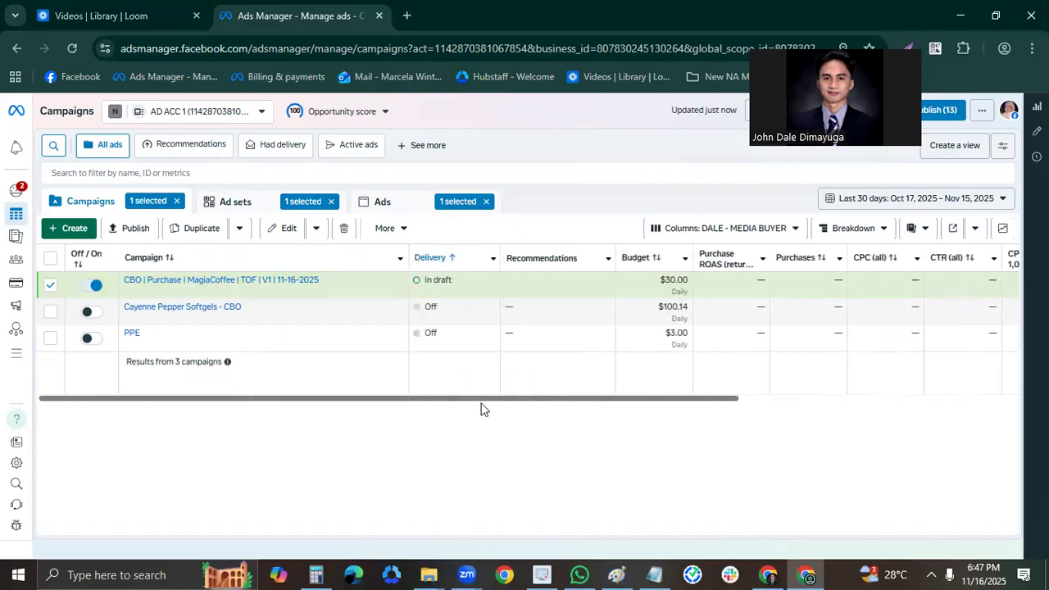
pyautogui.moveTo(405, 249); pyautogui.dragTo(344, 261)
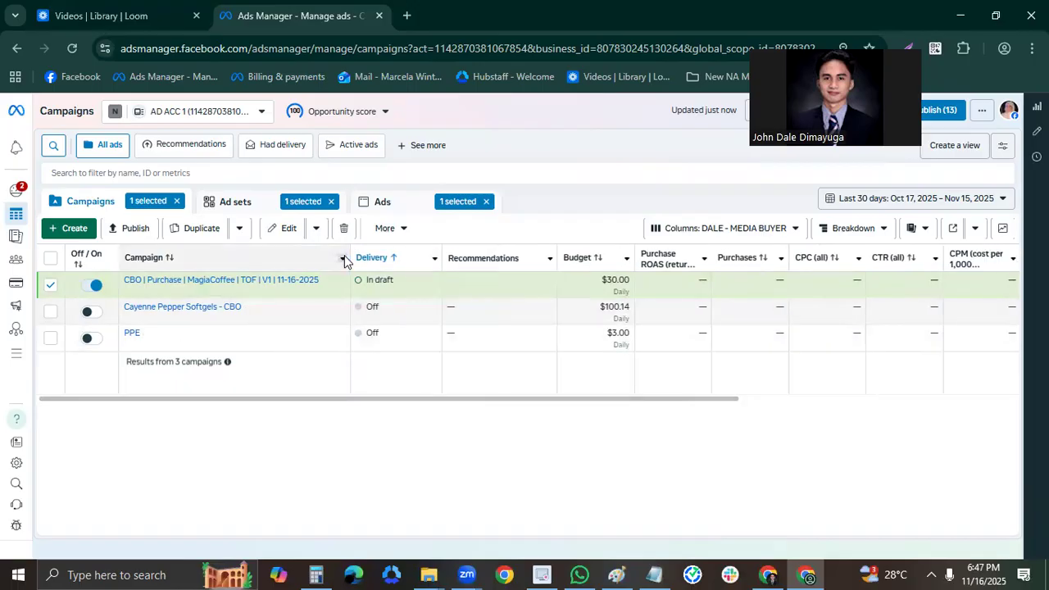